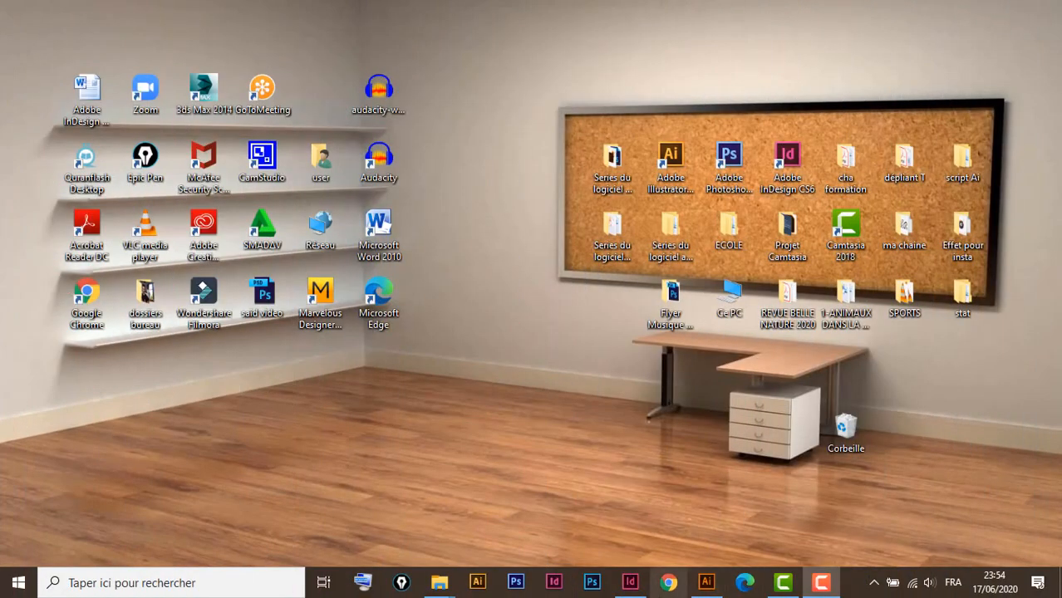
Bring InDesign back up on the finished Morocco document and open the Aperçu SWF panel
{"action": "mouse_move", "coordinate": [635, 586]}
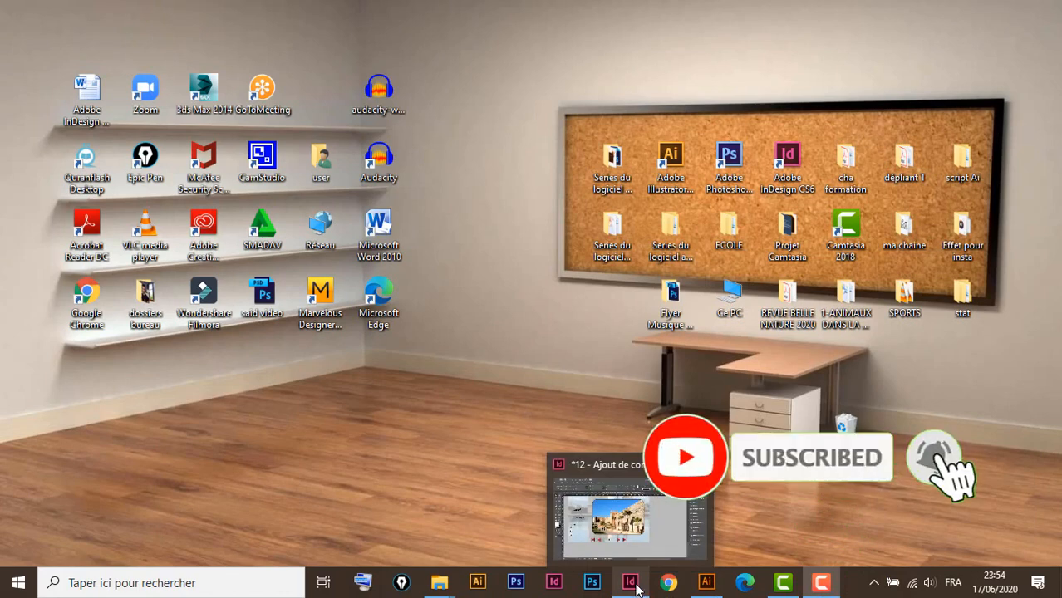
{"action": "left_click", "coordinate": [635, 586]}
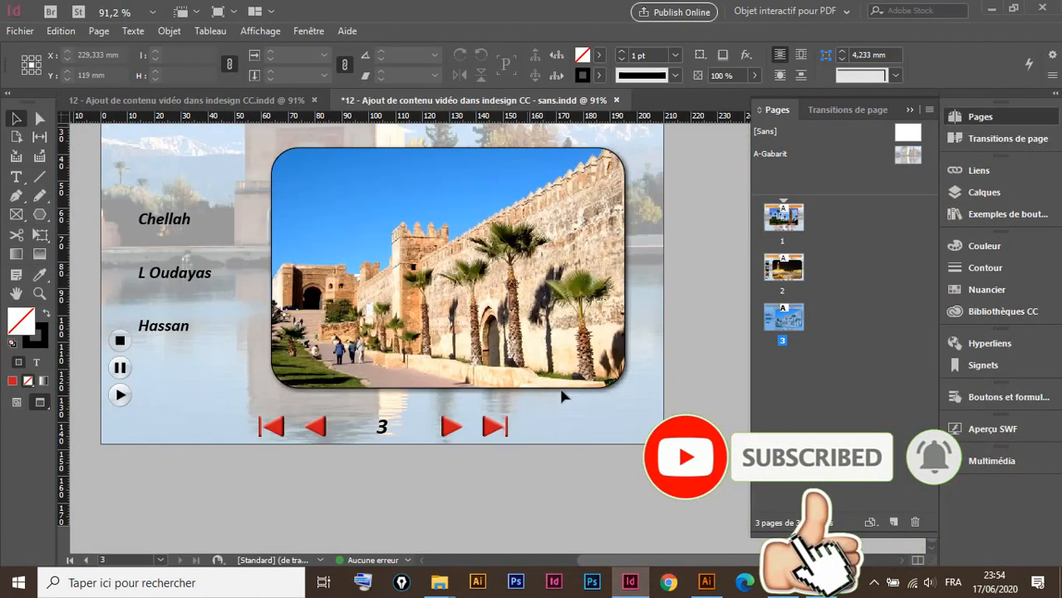
{"action": "left_click", "coordinate": [265, 101]}
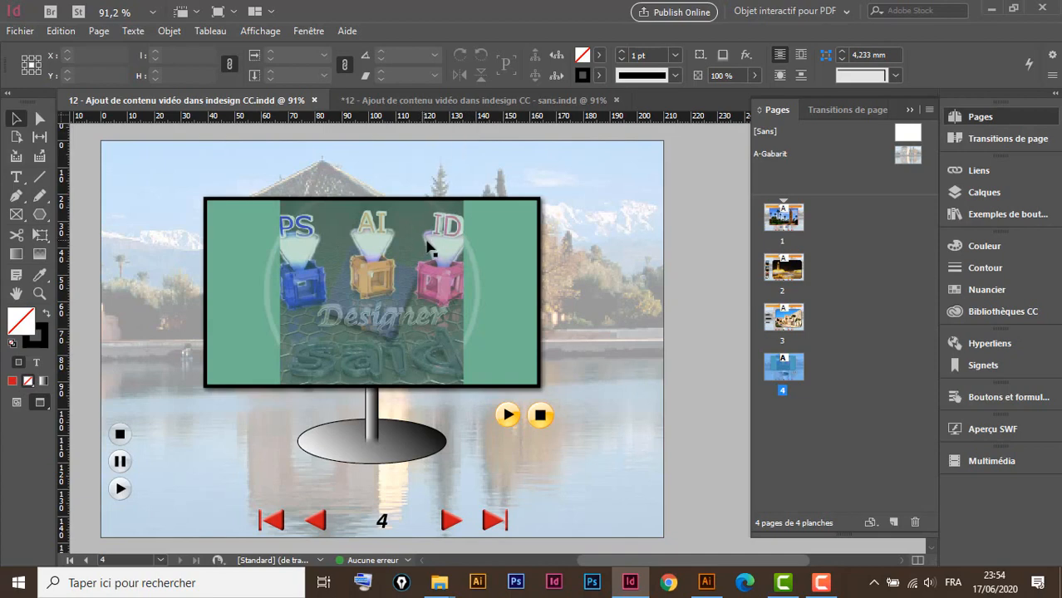
{"action": "left_click", "coordinate": [992, 431]}
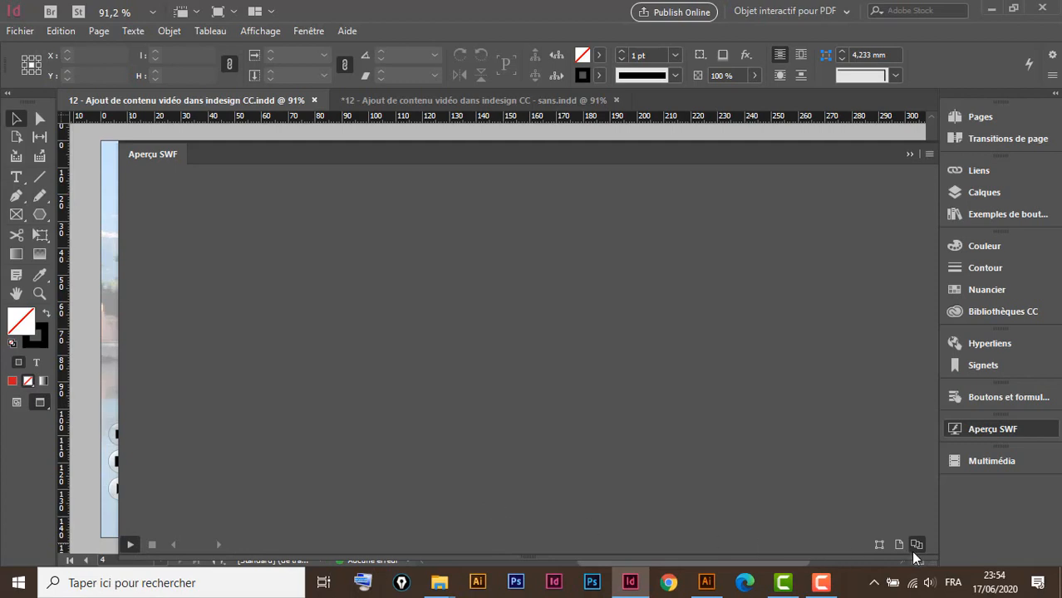
Generate the SWF preview, advance to page 4, play and stop the video, then close the preview
{"action": "left_click", "coordinate": [130, 545]}
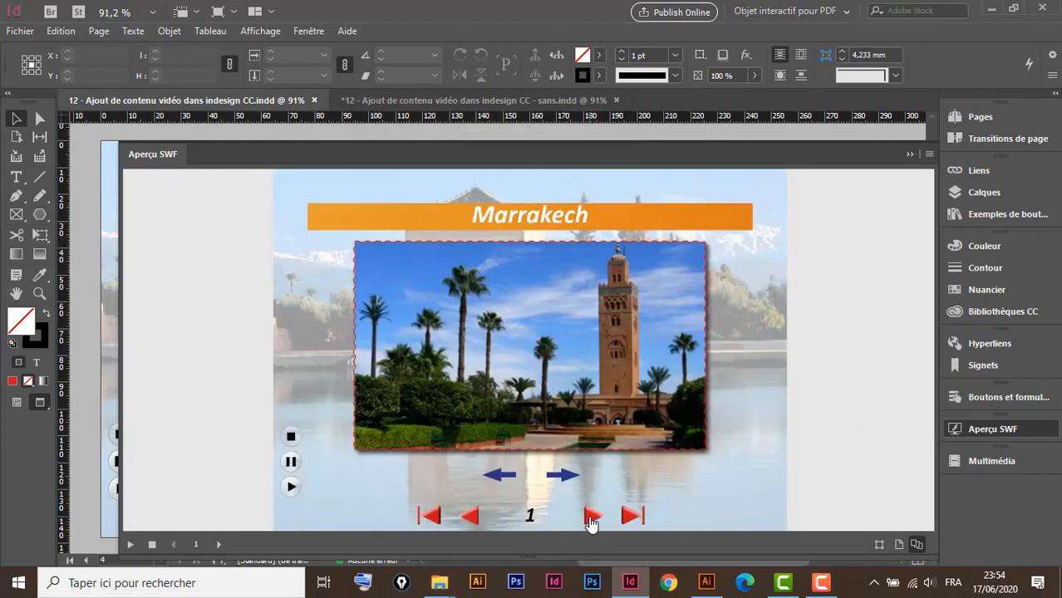
{"action": "left_click", "coordinate": [592, 517]}
{"action": "left_click", "coordinate": [591, 517]}
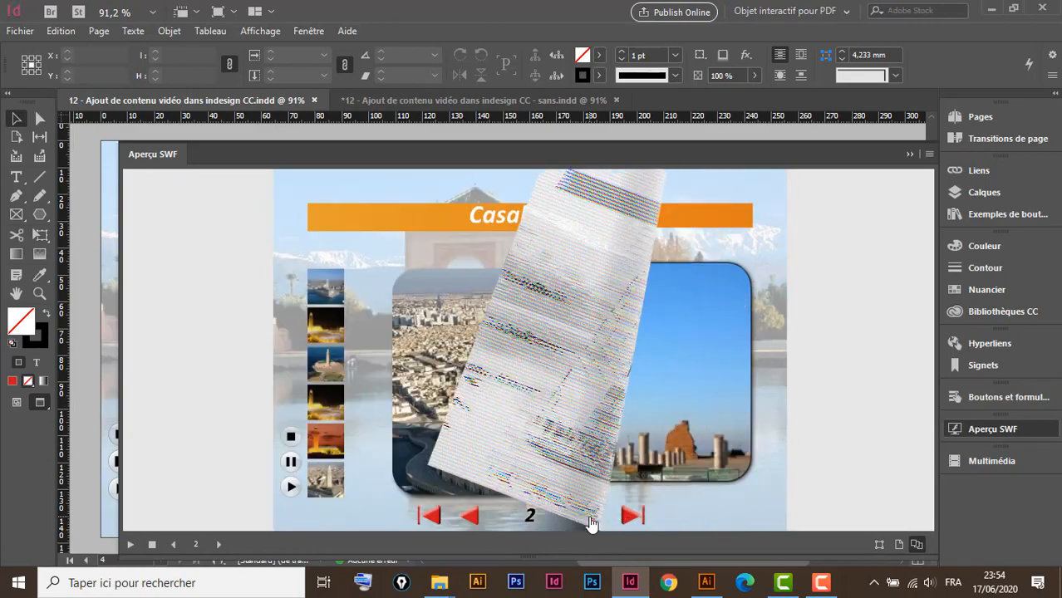
{"action": "left_click", "coordinate": [592, 517]}
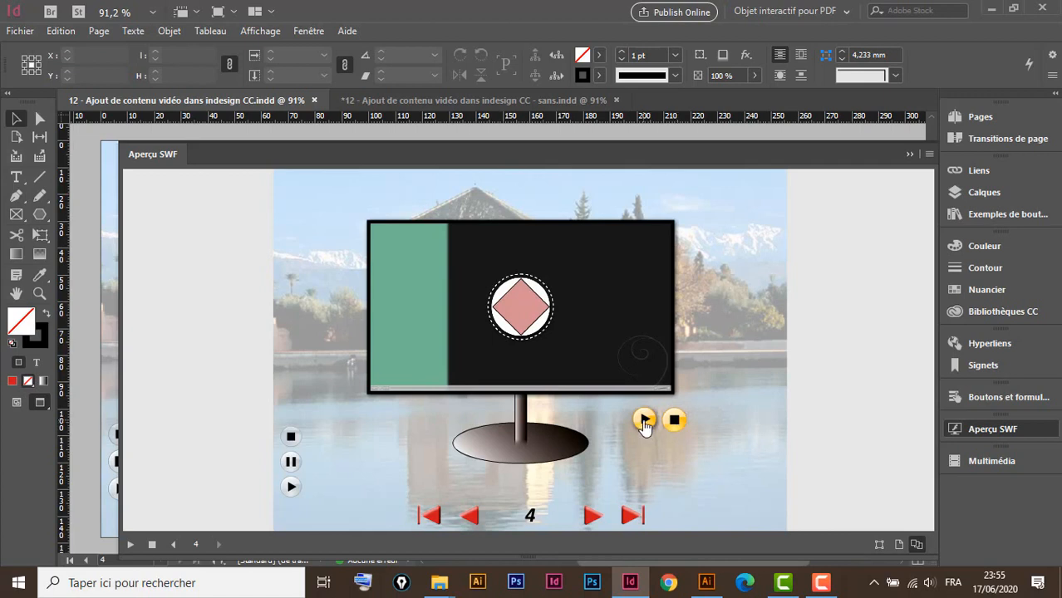
{"action": "left_click", "coordinate": [645, 421]}
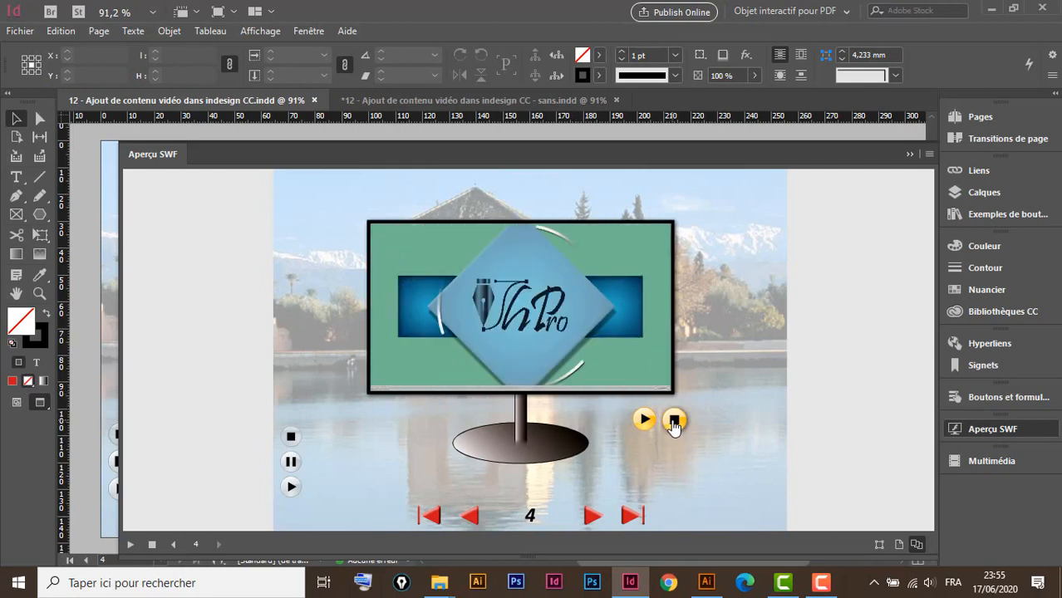
{"action": "left_click", "coordinate": [673, 421]}
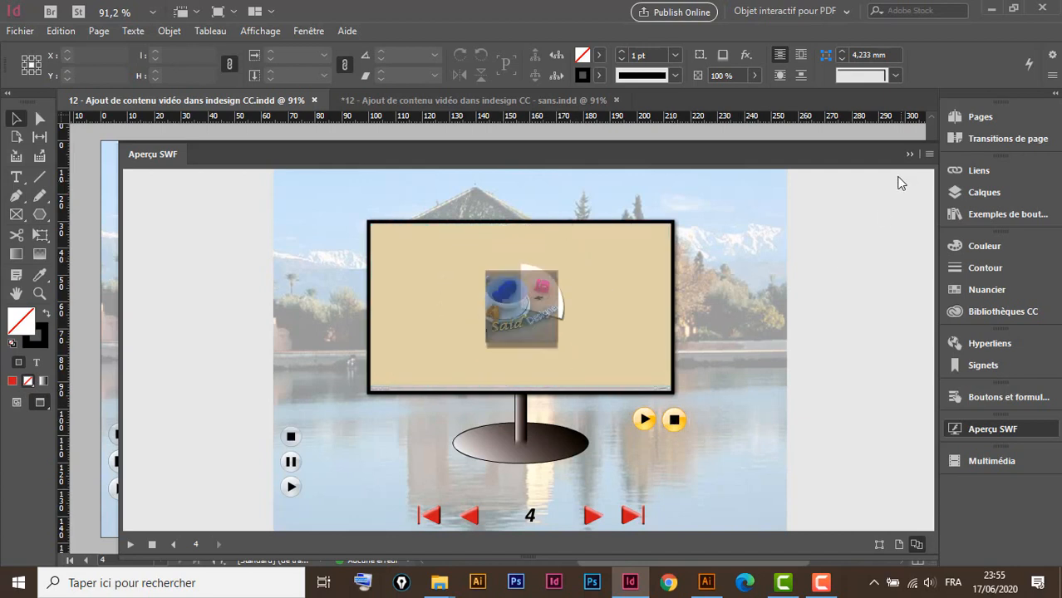
{"action": "left_click", "coordinate": [909, 155]}
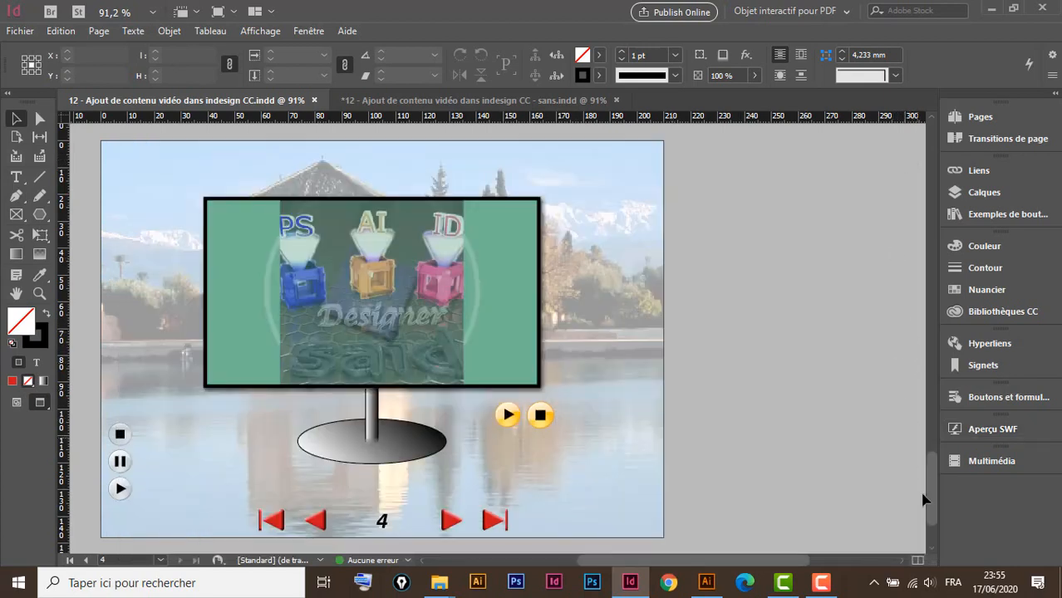
Raise the speaker volume to 37
{"action": "left_click", "coordinate": [929, 583]}
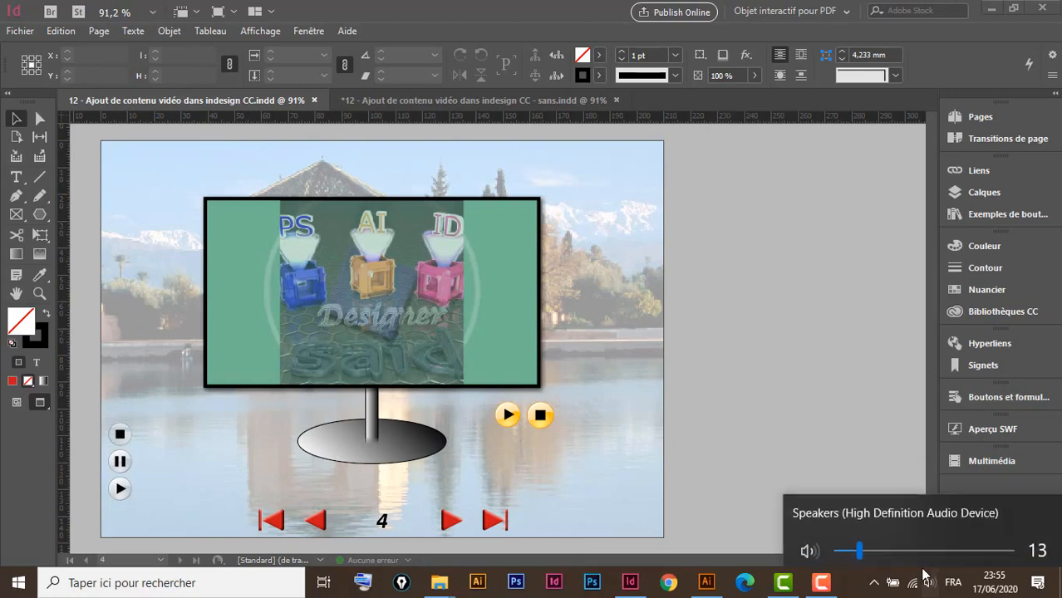
{"action": "left_click", "coordinate": [901, 545]}
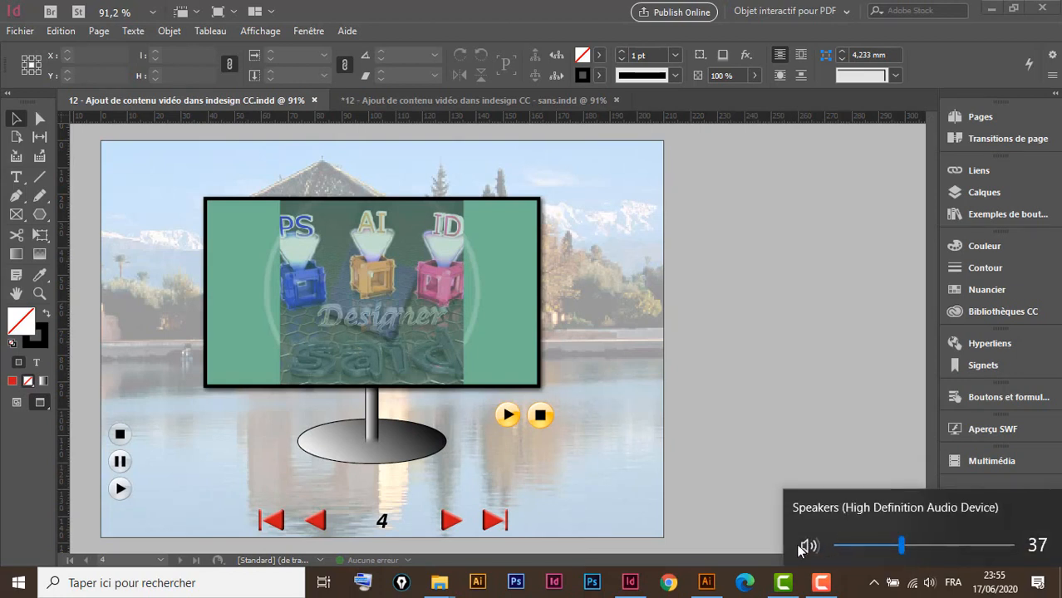
{"action": "left_click", "coordinate": [758, 562]}
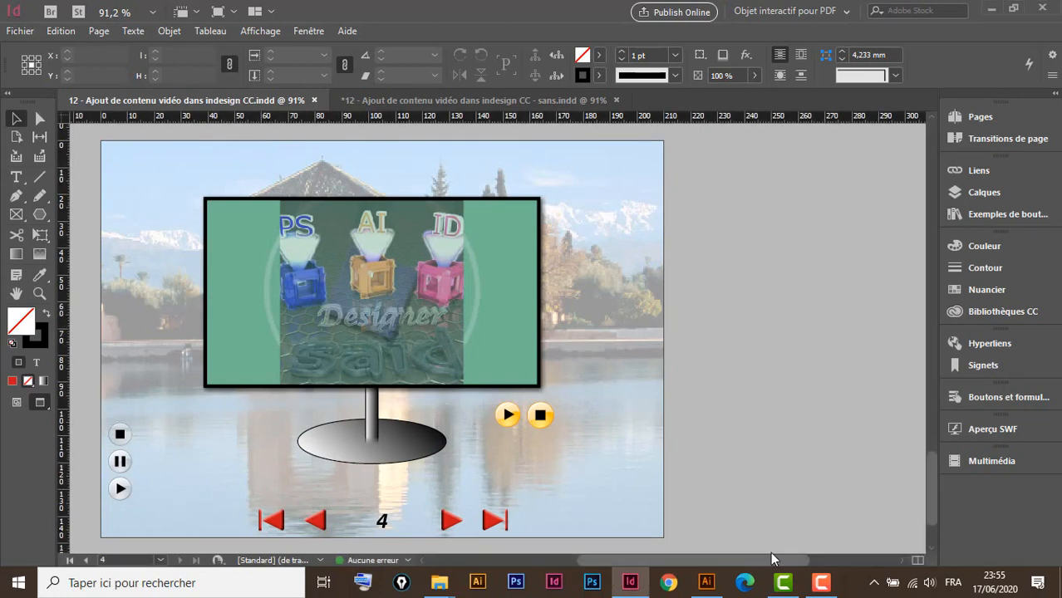
In the unfinished sans.indd document, add a new page 4 after page 3
{"action": "left_click", "coordinate": [463, 103]}
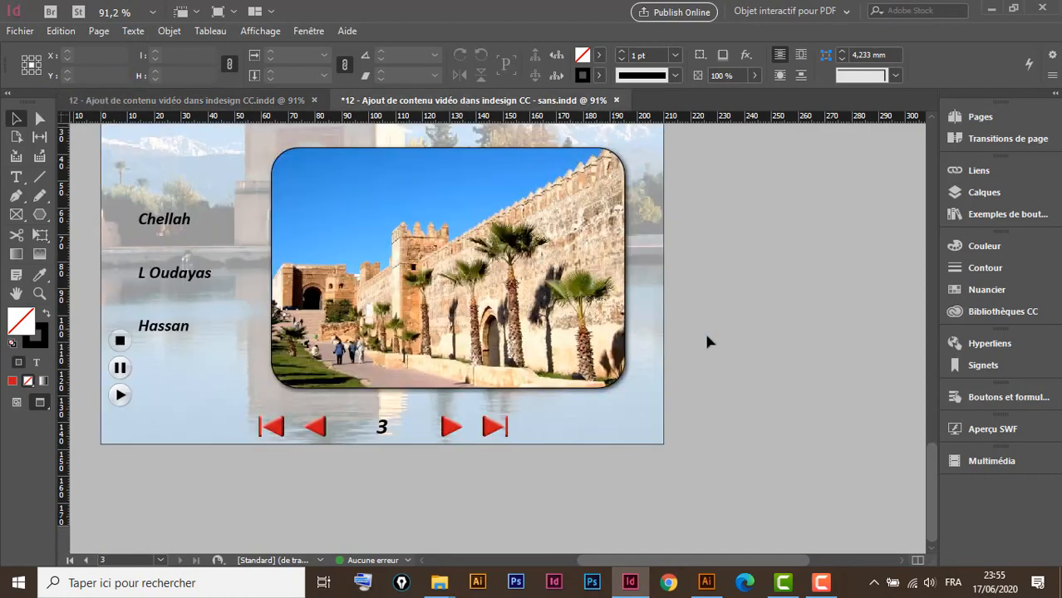
{"action": "left_click", "coordinate": [980, 118]}
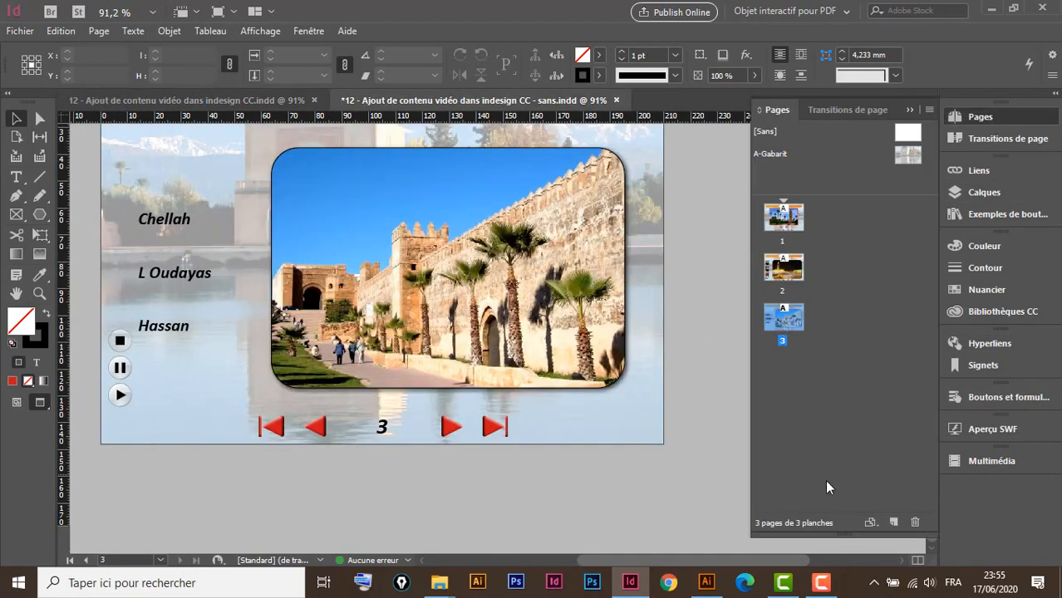
{"action": "double_click", "coordinate": [785, 321]}
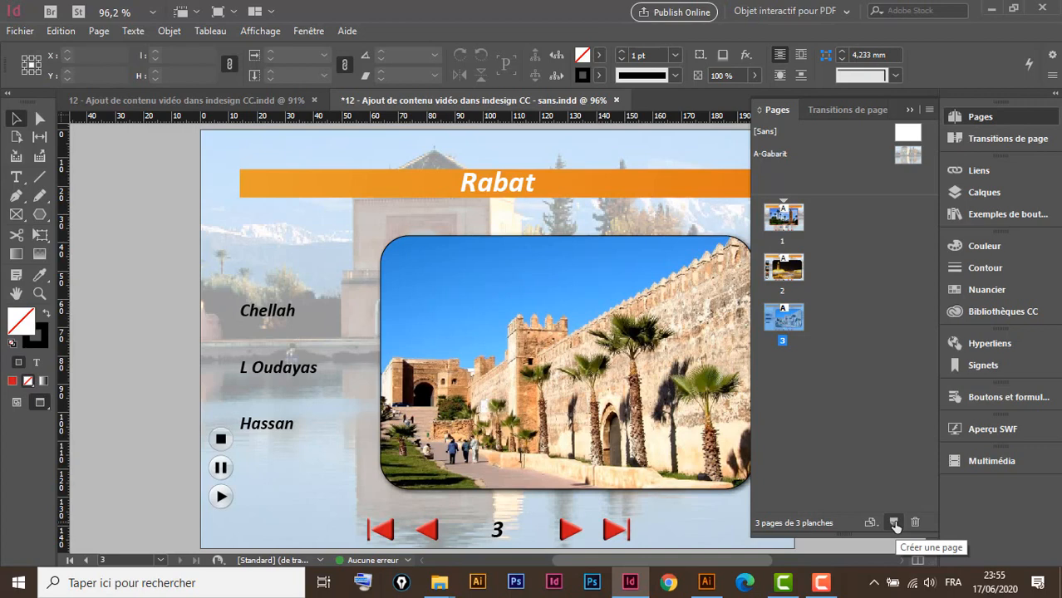
{"action": "left_click", "coordinate": [894, 524]}
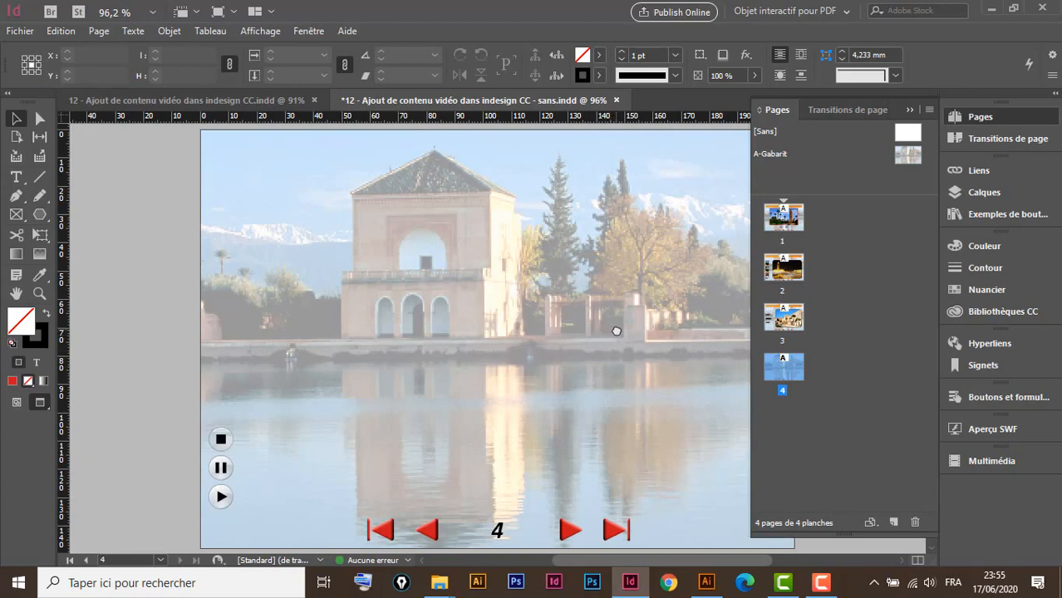
{"action": "left_click_drag", "start_coordinate": [615, 331], "coordinate": [515, 334]}
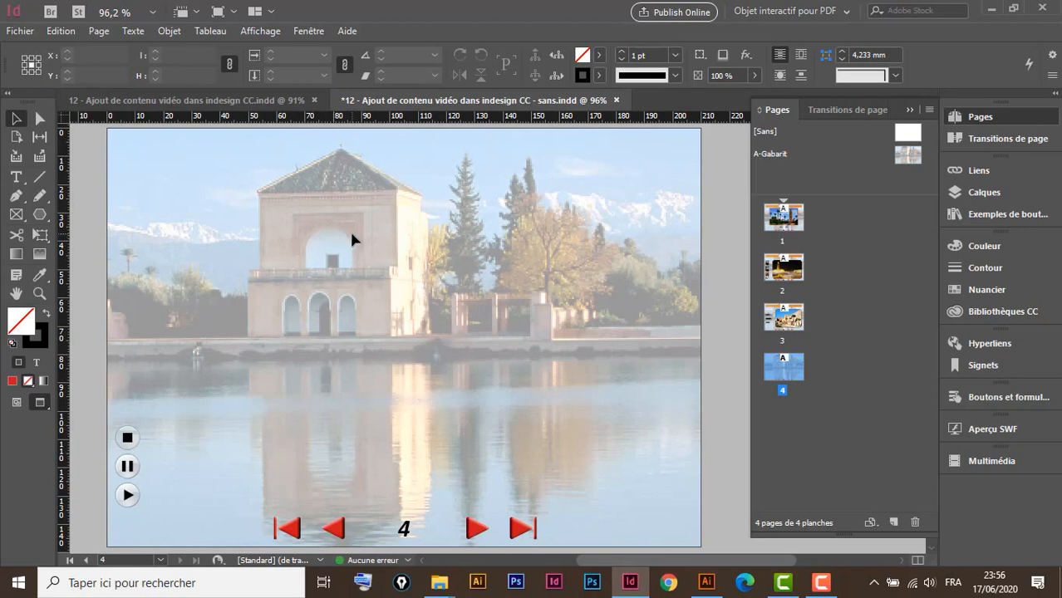
Import 'intro pour ma chaine' from the 12 - Ajout de contenu vidéo dans indesign CC_Resources folder
{"action": "key", "text": "ctrl+d"}
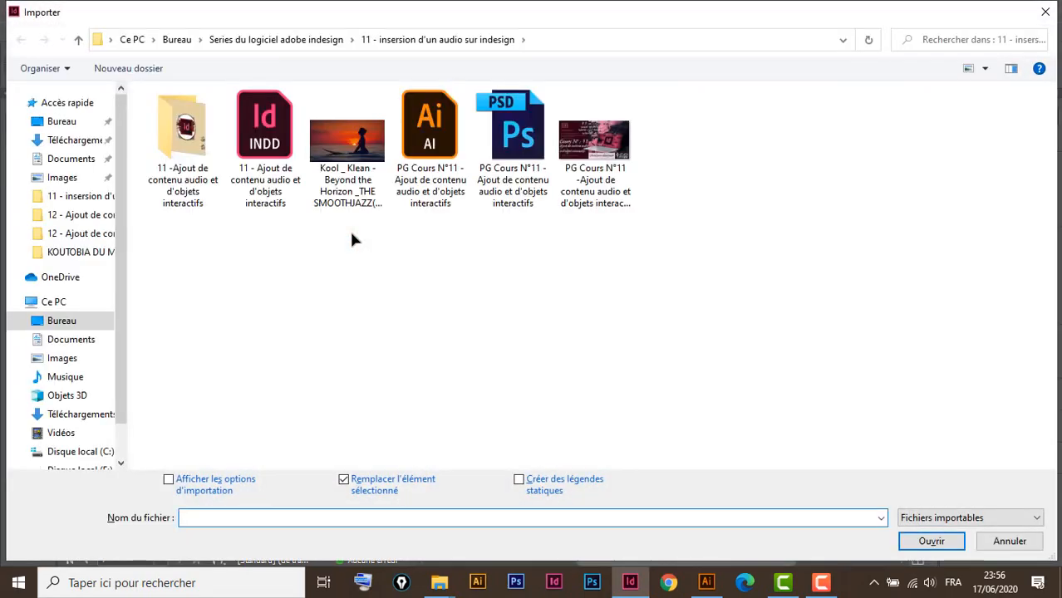
{"action": "double_click", "coordinate": [188, 142]}
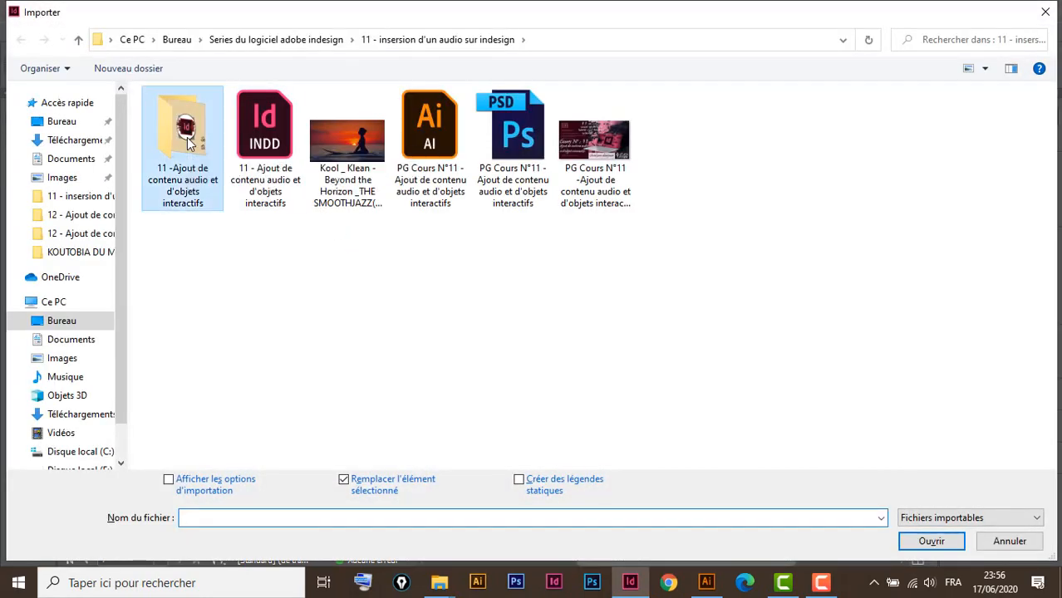
{"action": "left_click", "coordinate": [79, 40]}
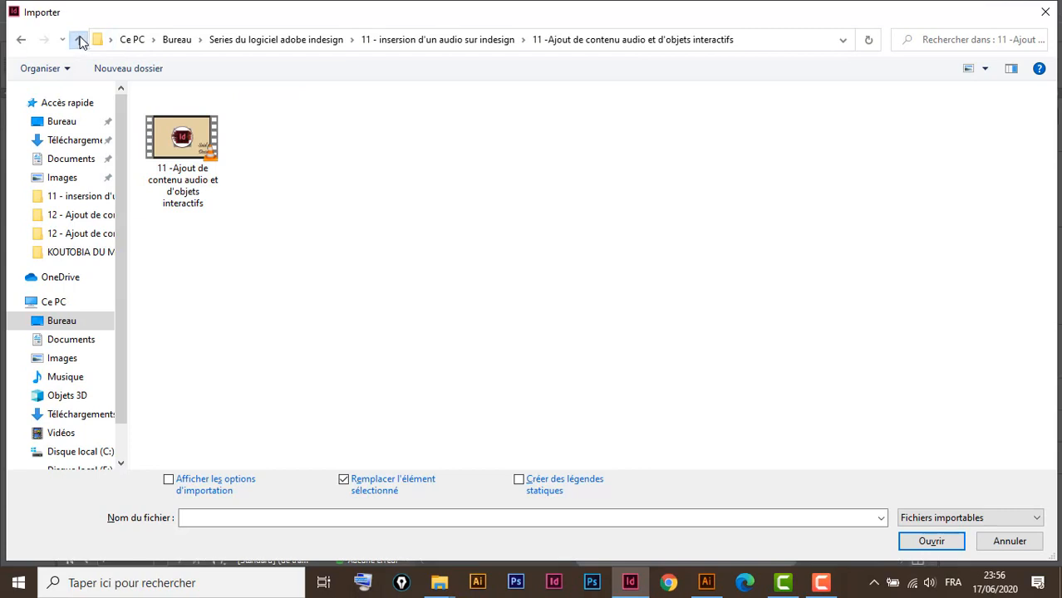
{"action": "left_click", "coordinate": [79, 40]}
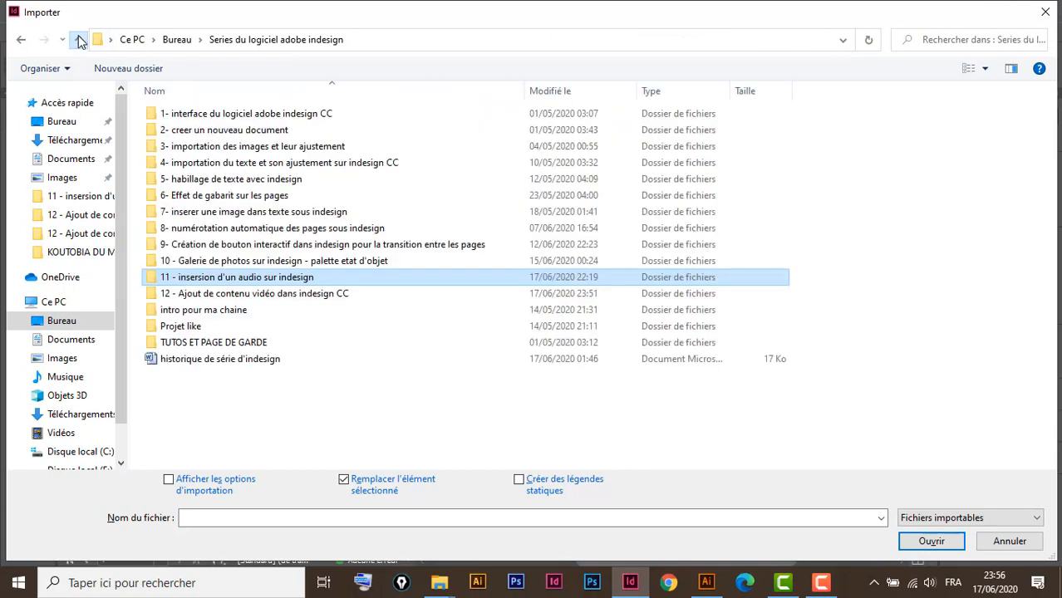
{"action": "double_click", "coordinate": [249, 293]}
{"action": "double_click", "coordinate": [200, 118]}
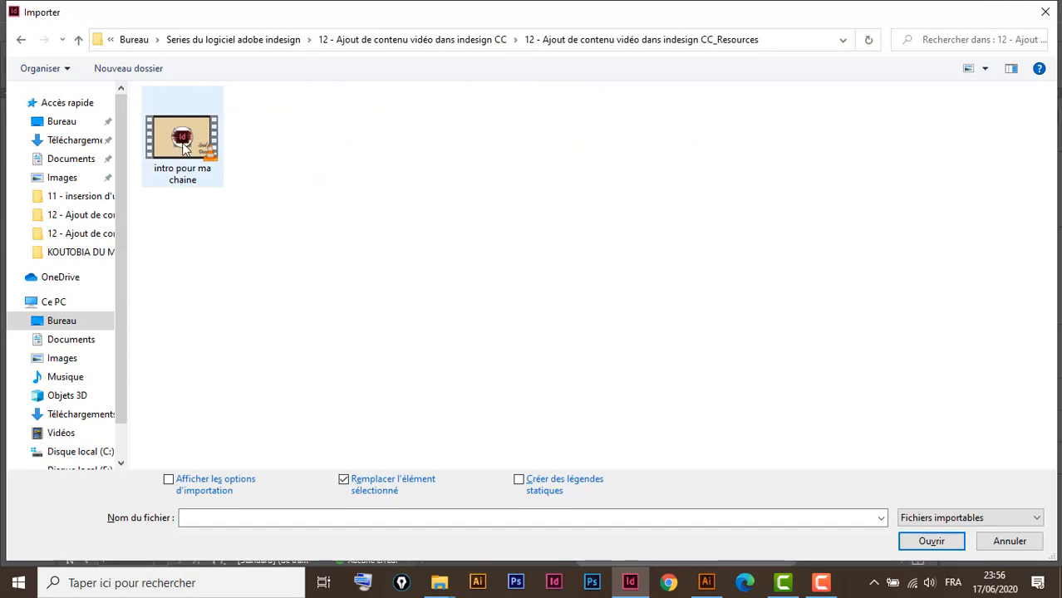
{"action": "left_click", "coordinate": [183, 144]}
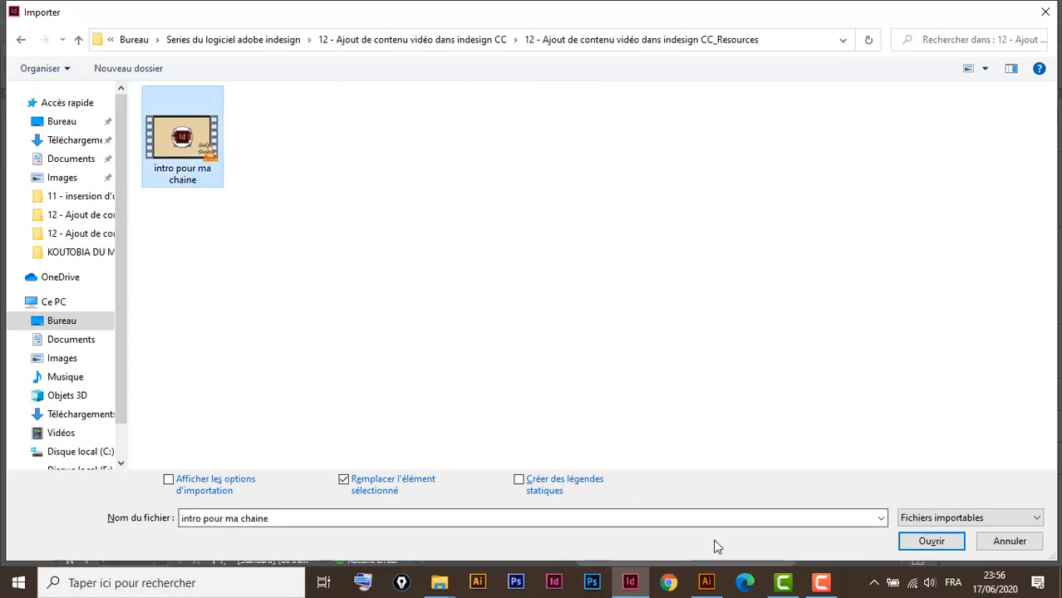
{"action": "left_click", "coordinate": [932, 542]}
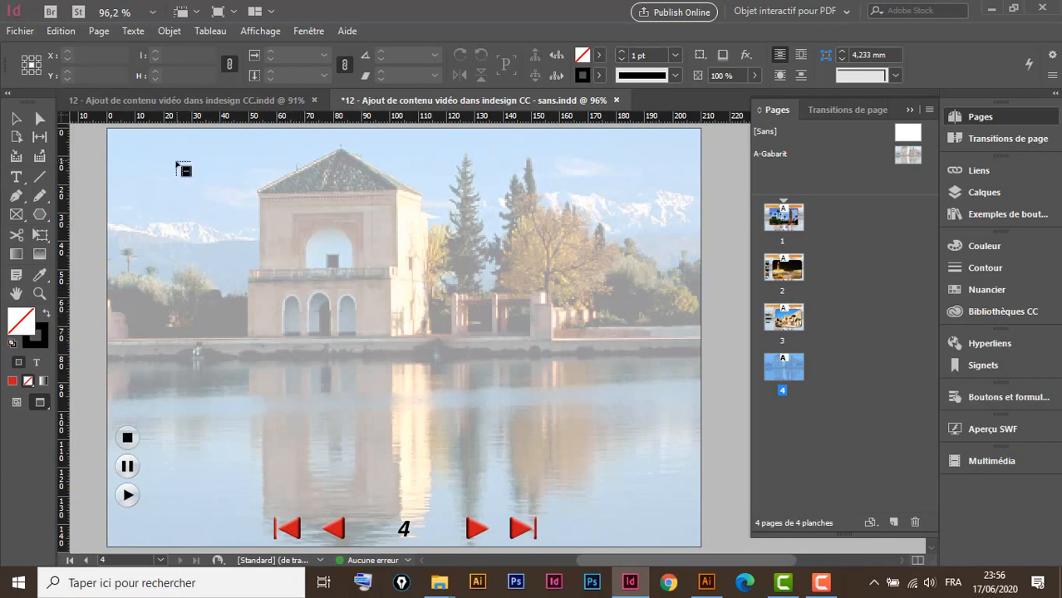
Draw the video frame across the upper part of page 4 and show the Multimédia panel
{"action": "left_click_drag", "start_coordinate": [176, 163], "coordinate": [574, 384]}
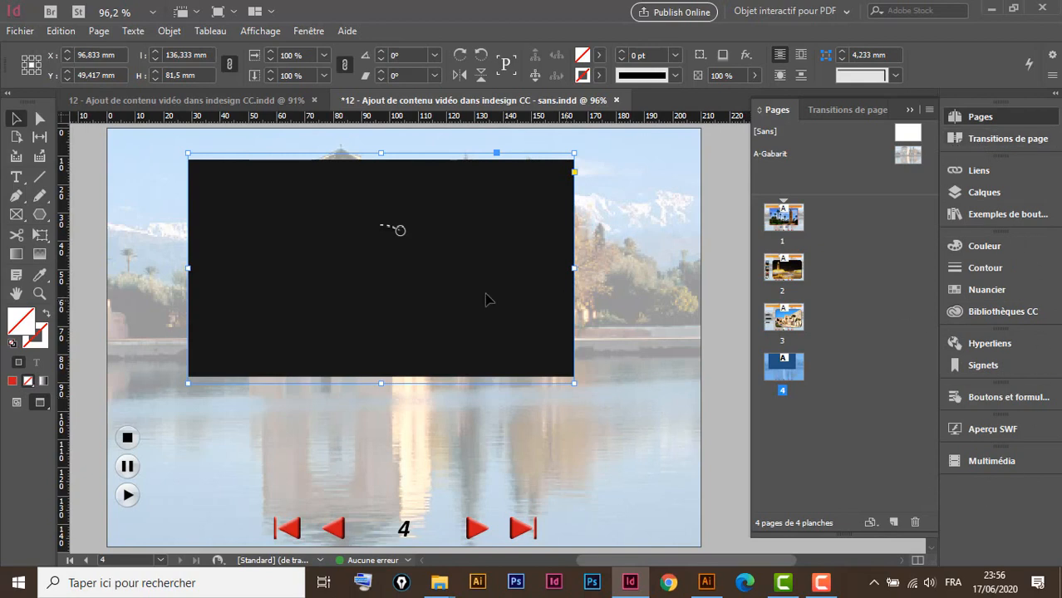
{"action": "left_click", "coordinate": [997, 460]}
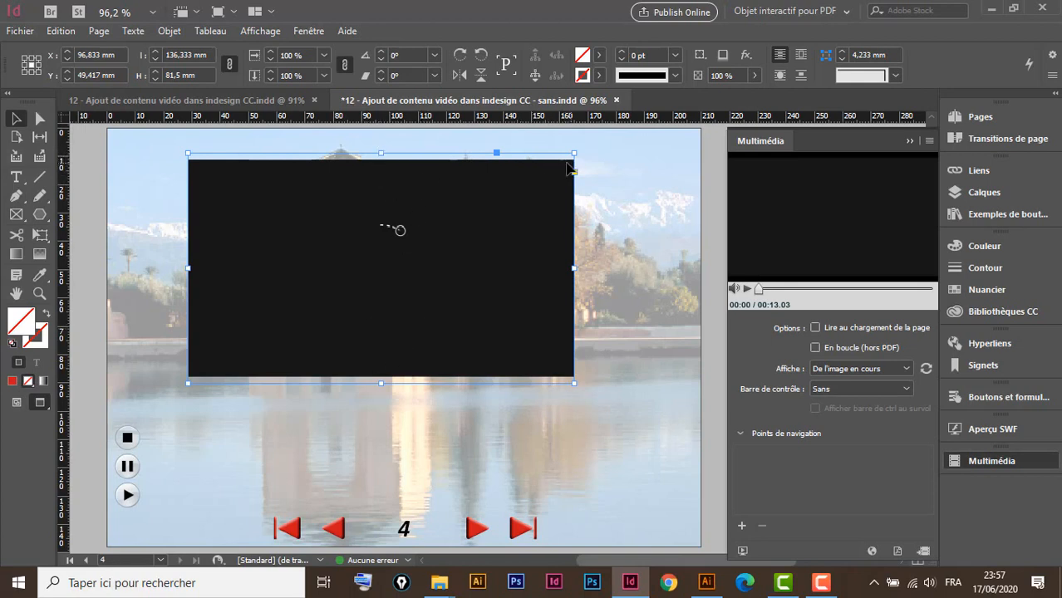
Fit the frame height to the video, nudge the frame, and play the video preview
{"action": "double_click", "coordinate": [382, 154]}
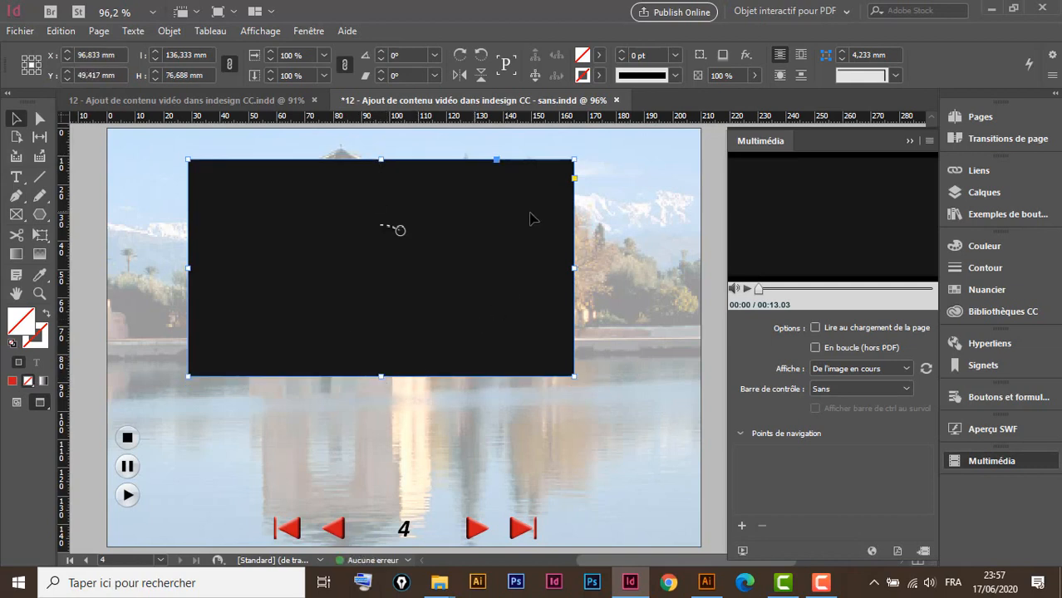
{"action": "left_click_drag", "start_coordinate": [492, 208], "coordinate": [505, 202]}
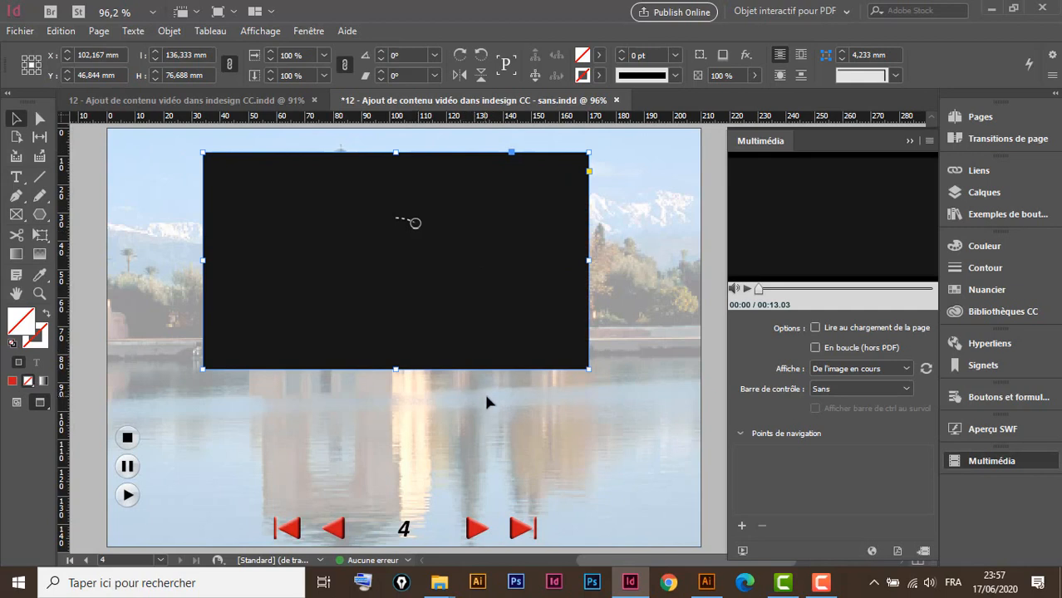
{"action": "left_click", "coordinate": [745, 288]}
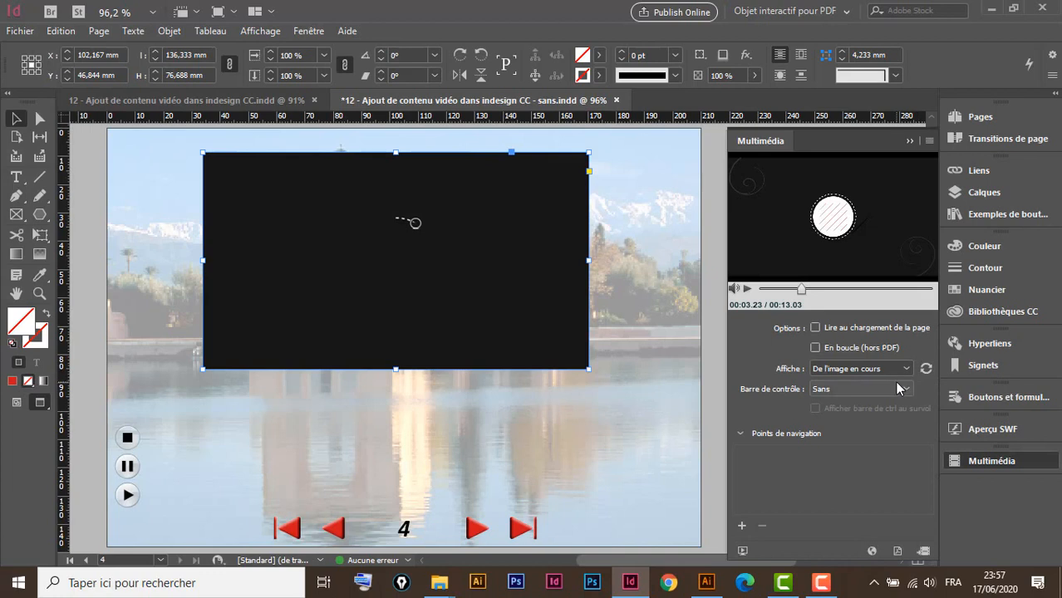
{"action": "left_click", "coordinate": [745, 290]}
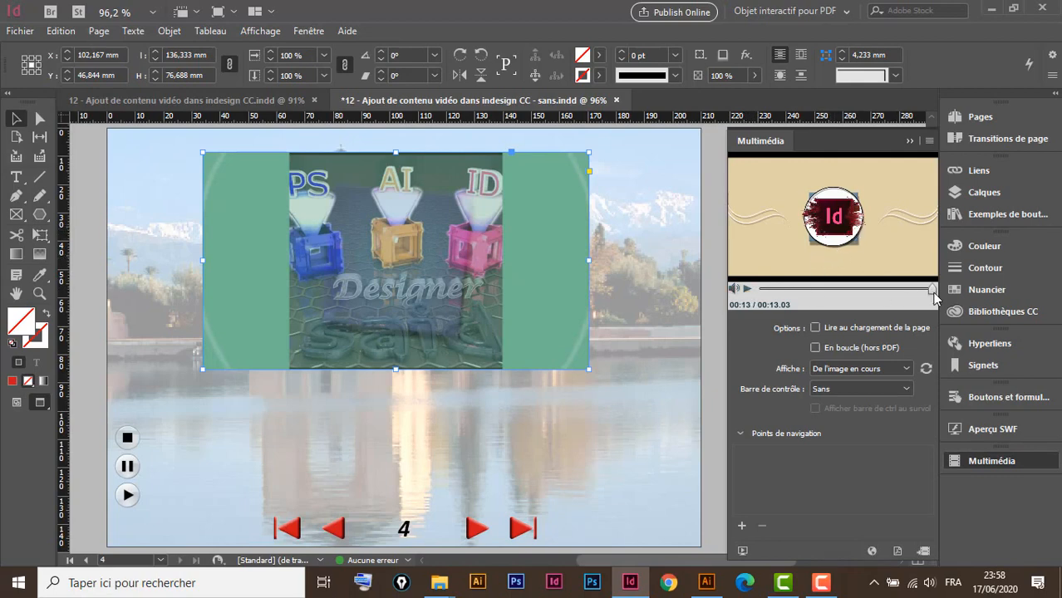
Set the poster to the closing title frame using De l'image en cours
{"action": "left_click_drag", "start_coordinate": [935, 291], "coordinate": [921, 293]}
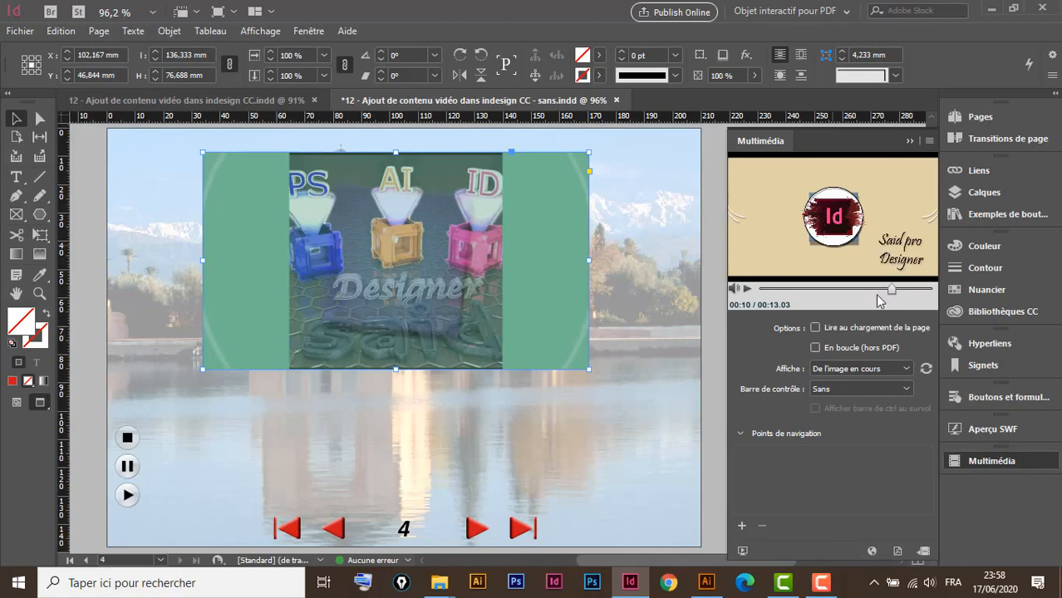
{"action": "left_click", "coordinate": [925, 370]}
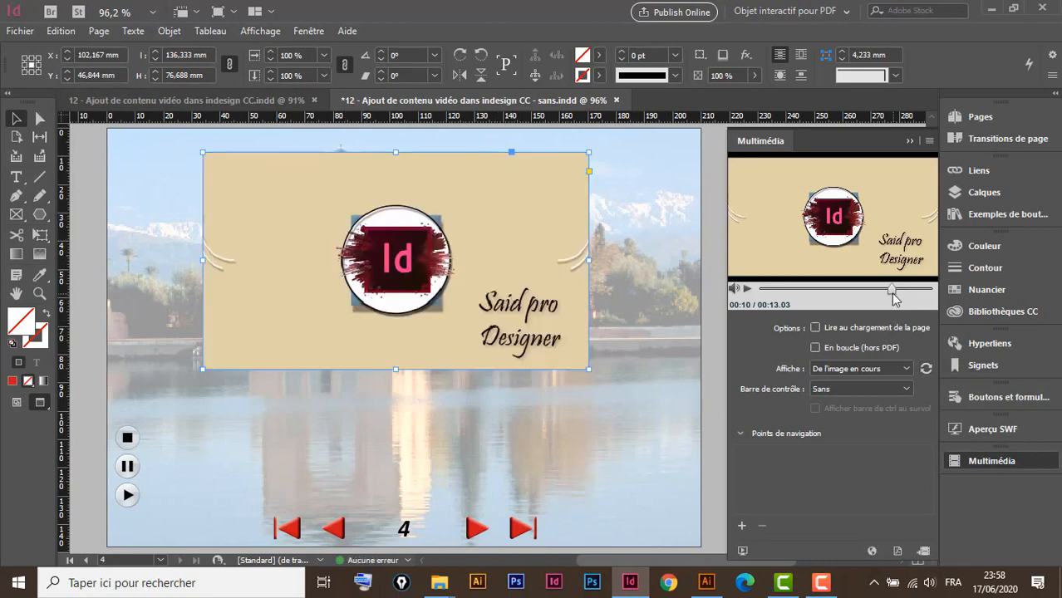
{"action": "left_click_drag", "start_coordinate": [894, 299], "coordinate": [897, 288]}
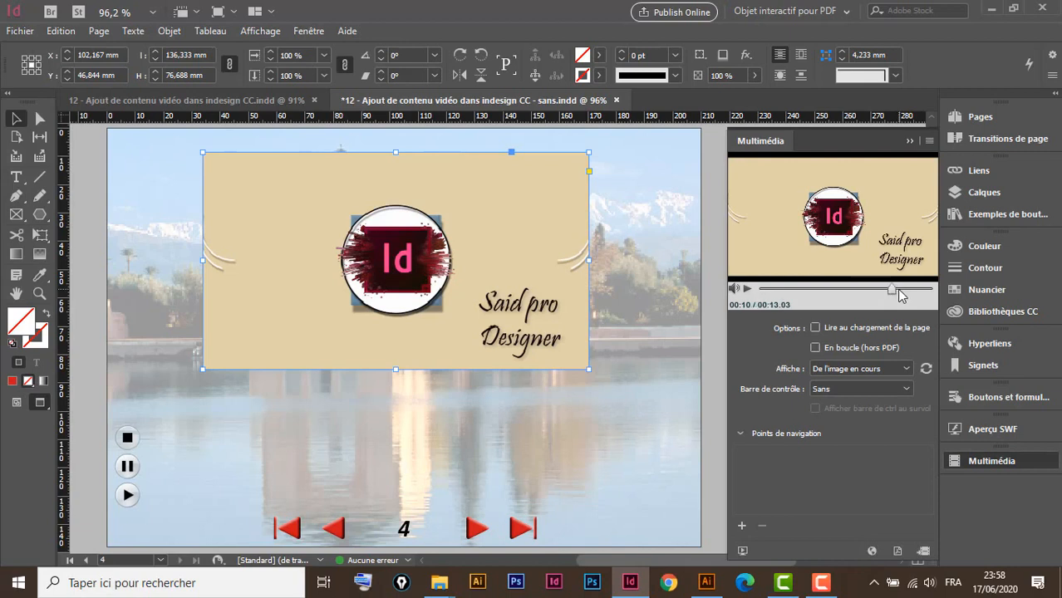
{"action": "left_click", "coordinate": [748, 288]}
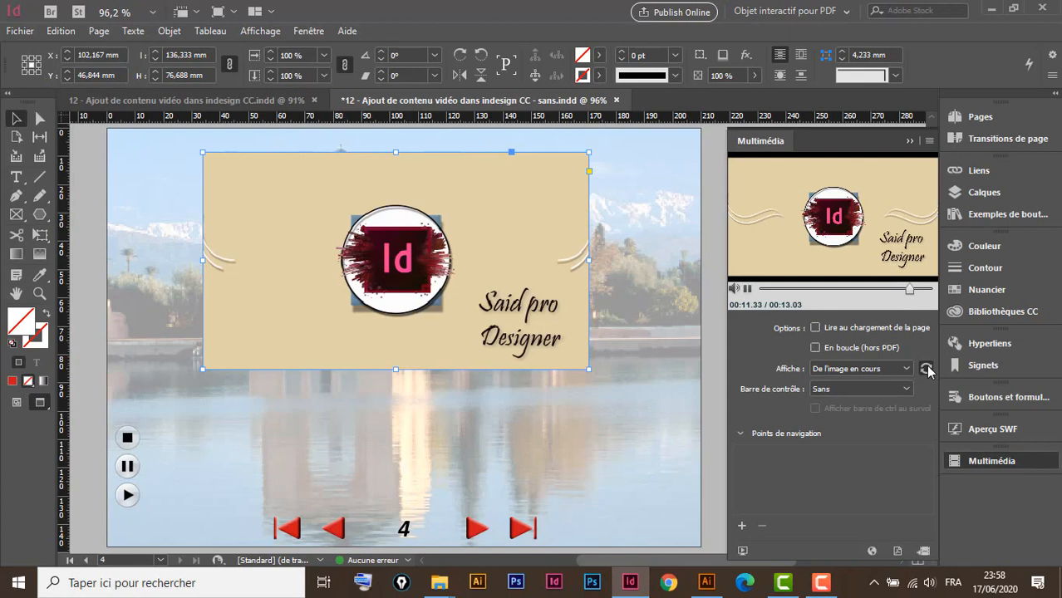
{"action": "left_click", "coordinate": [927, 368]}
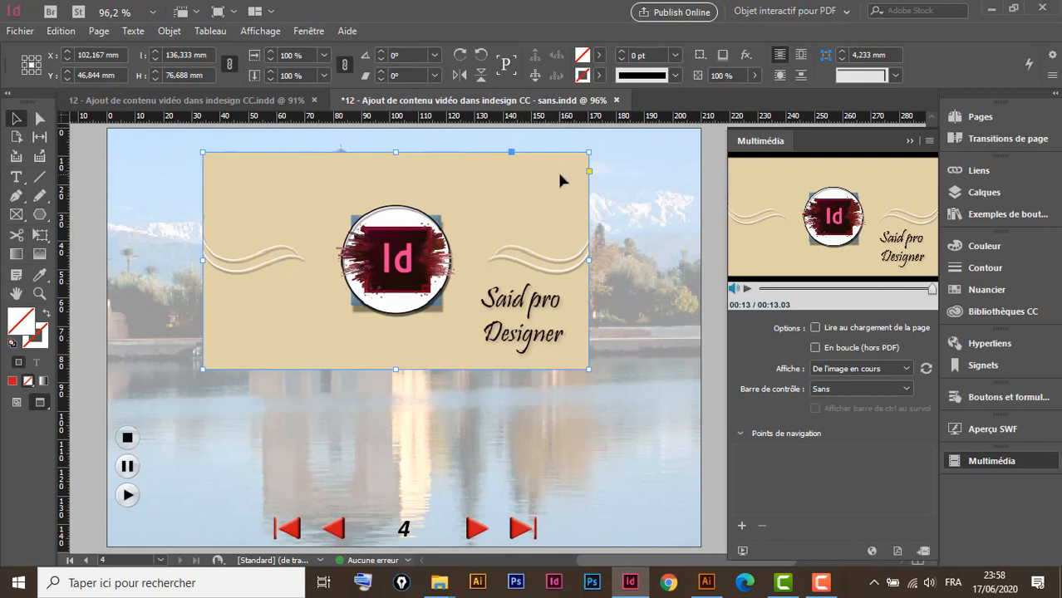
Give the video frame a [Noir] stroke of 4 pt
{"action": "left_click", "coordinate": [599, 75]}
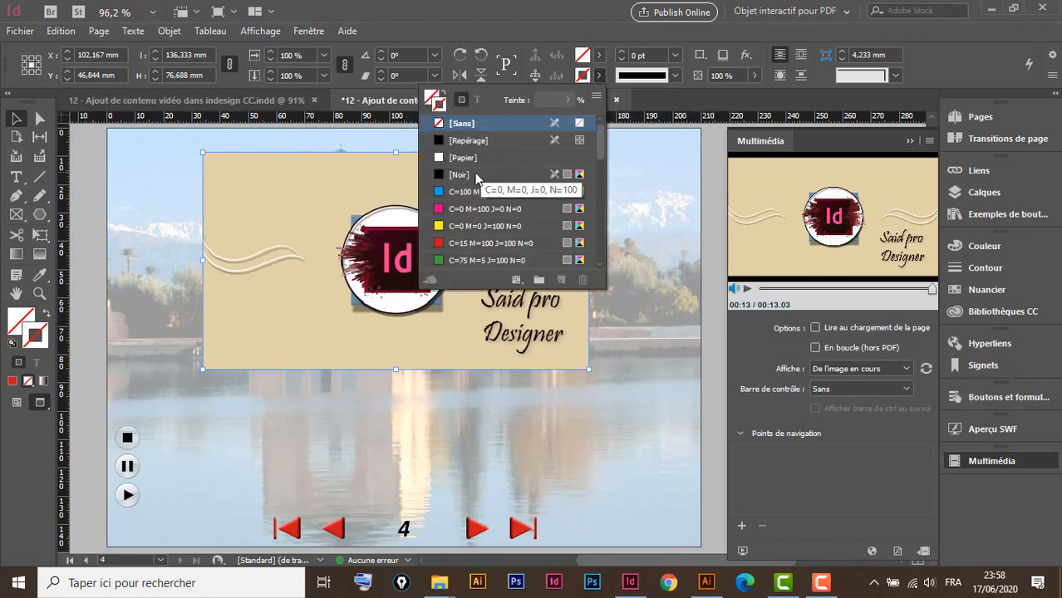
{"action": "left_click", "coordinate": [475, 174]}
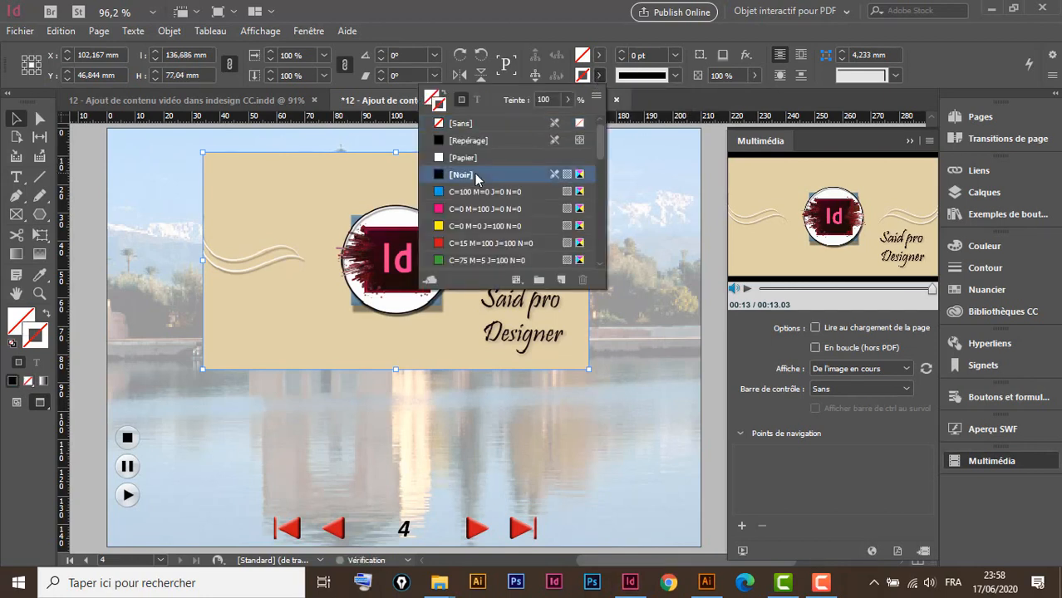
{"action": "left_click", "coordinate": [623, 55]}
{"action": "left_click", "coordinate": [622, 55]}
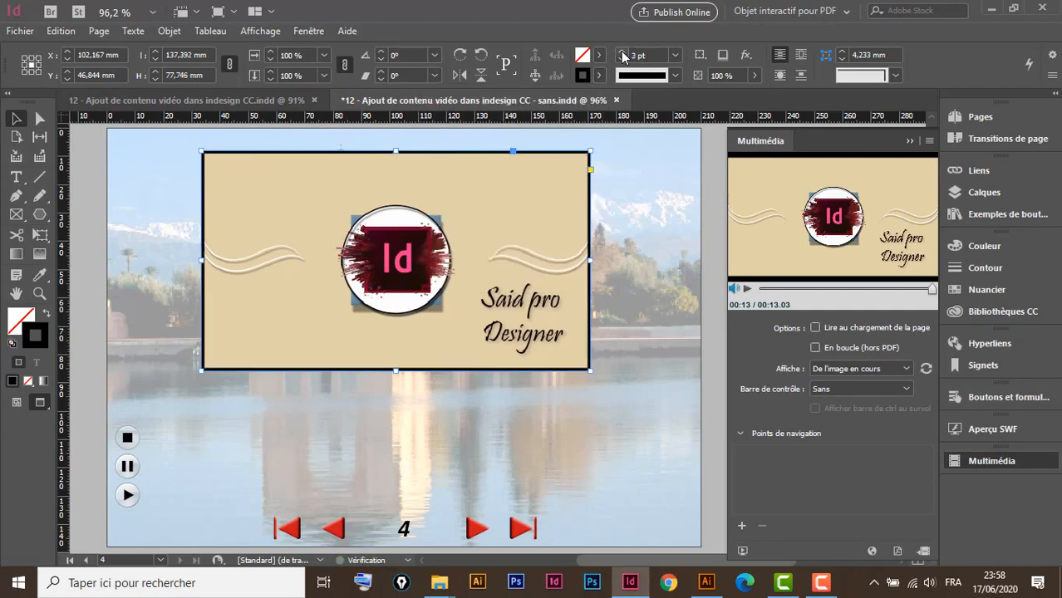
{"action": "left_click", "coordinate": [621, 51]}
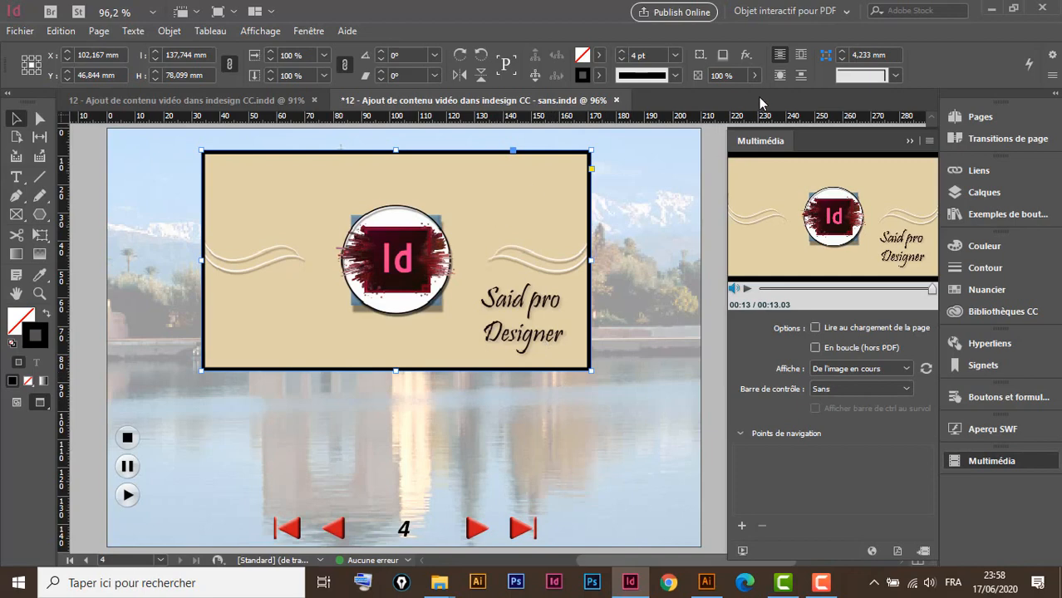
Apply an Ombre portée drop shadow with a 2 mm distance to the video frame
{"action": "left_click", "coordinate": [747, 61]}
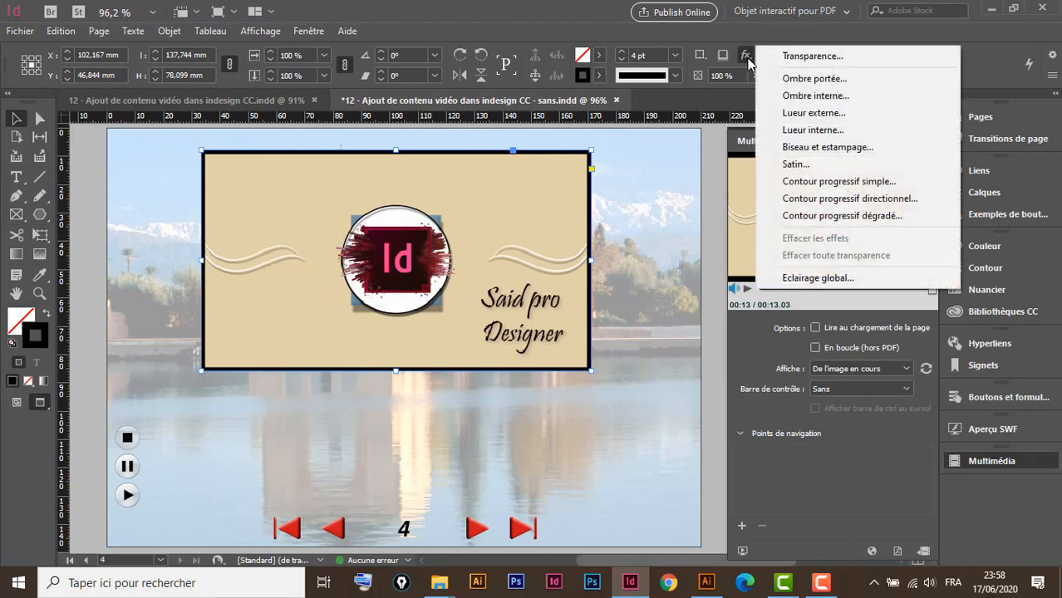
{"action": "left_click", "coordinate": [817, 76]}
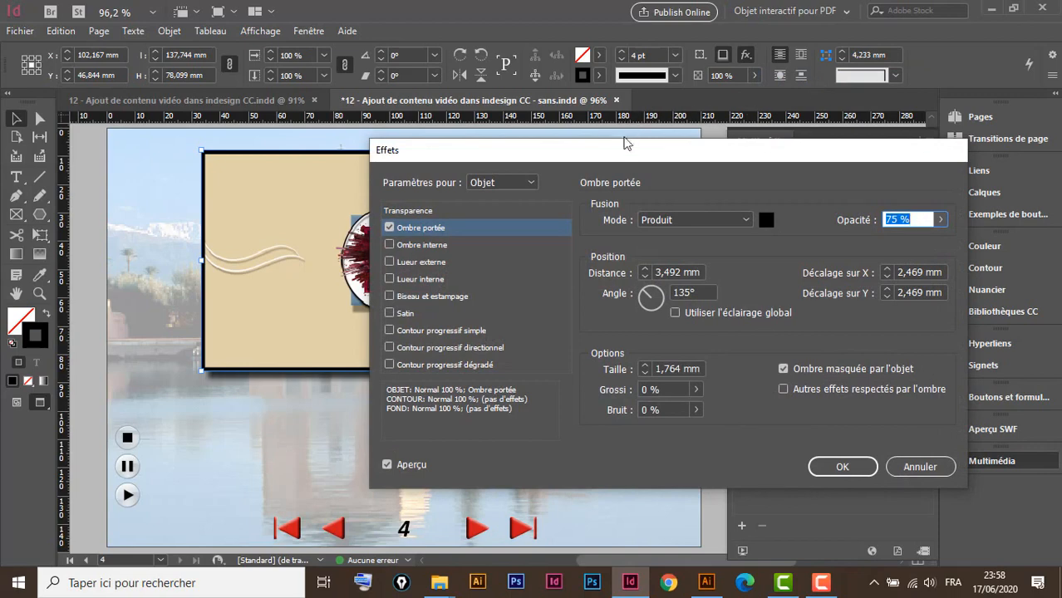
{"action": "left_click_drag", "start_coordinate": [605, 157], "coordinate": [835, 136]}
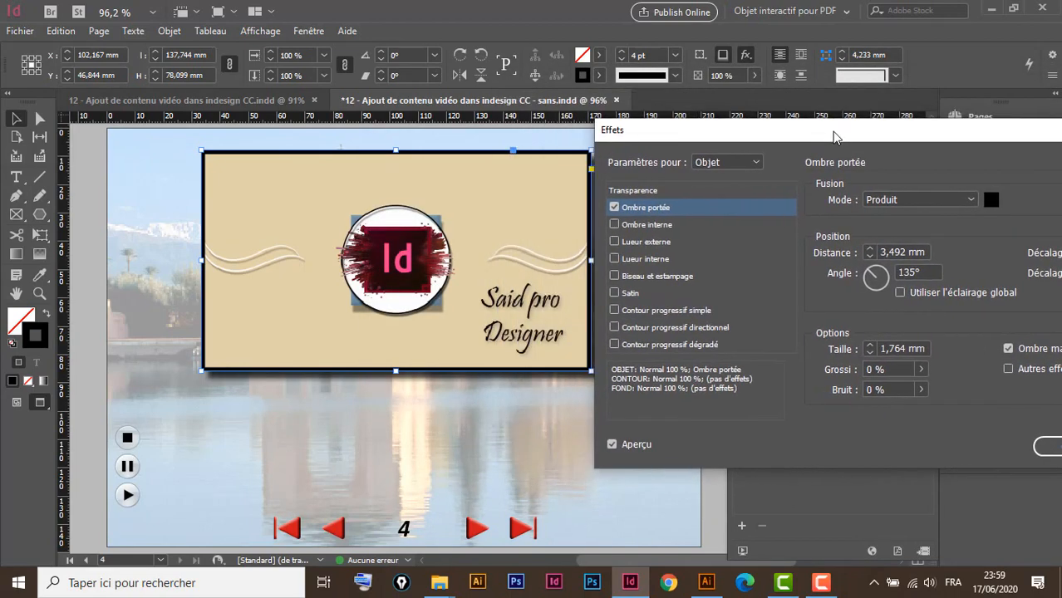
{"action": "left_click", "coordinate": [869, 257]}
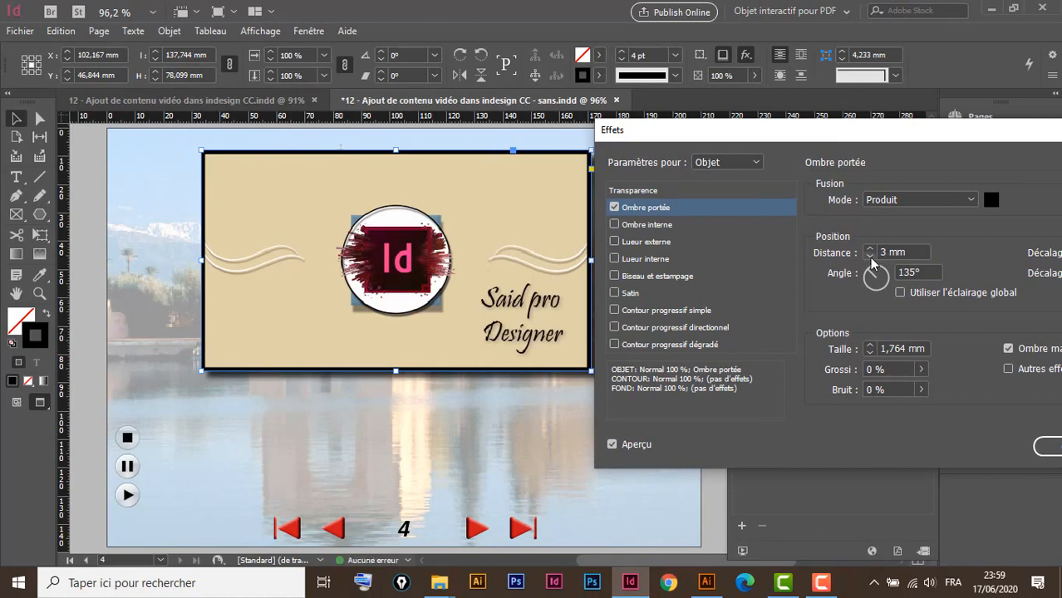
{"action": "left_click", "coordinate": [870, 257]}
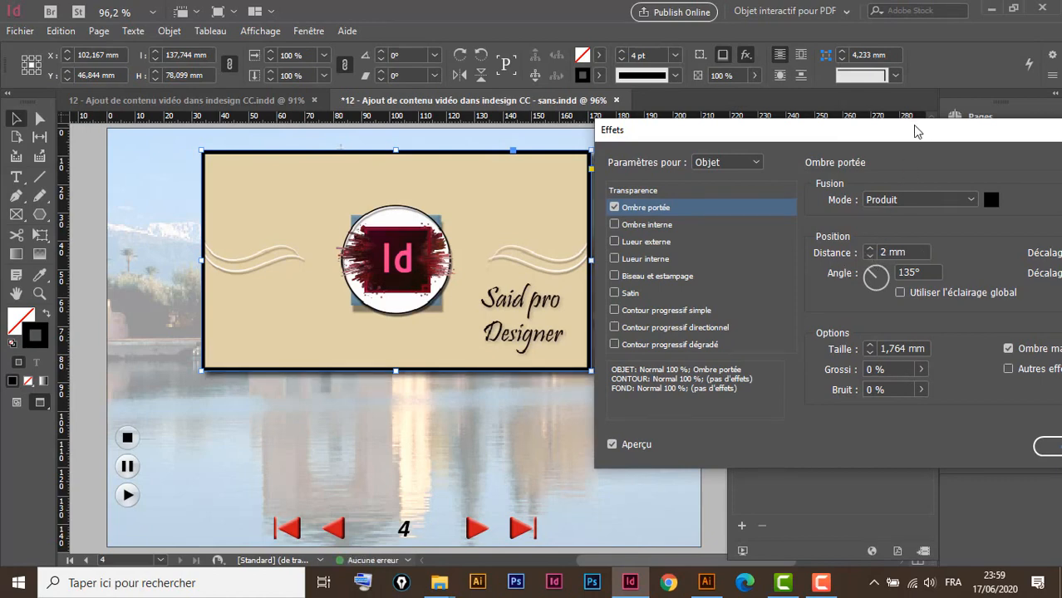
{"action": "left_click_drag", "start_coordinate": [914, 131], "coordinate": [674, 81]}
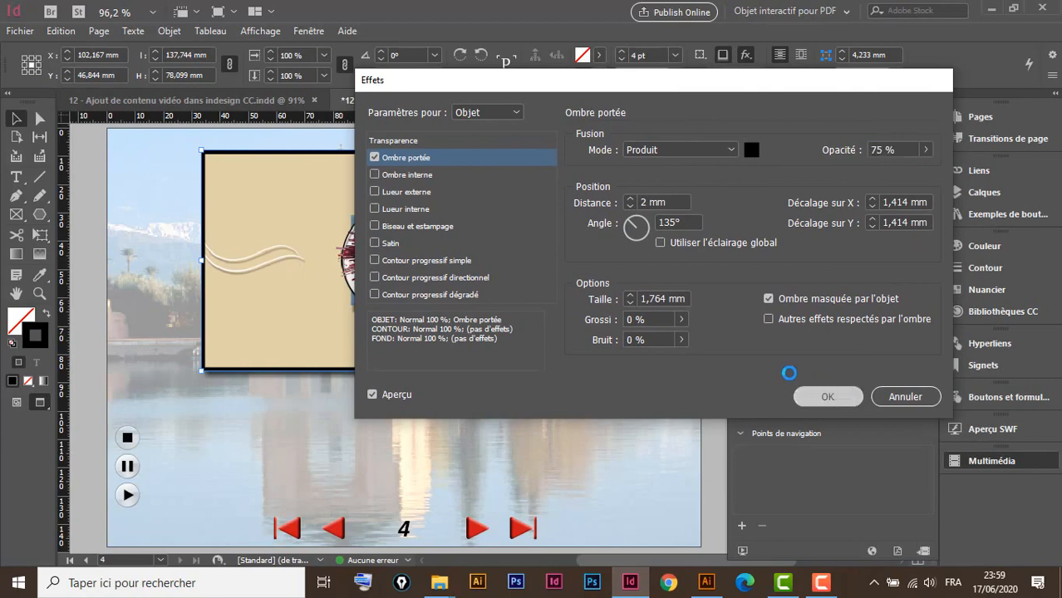
{"action": "left_click", "coordinate": [813, 394]}
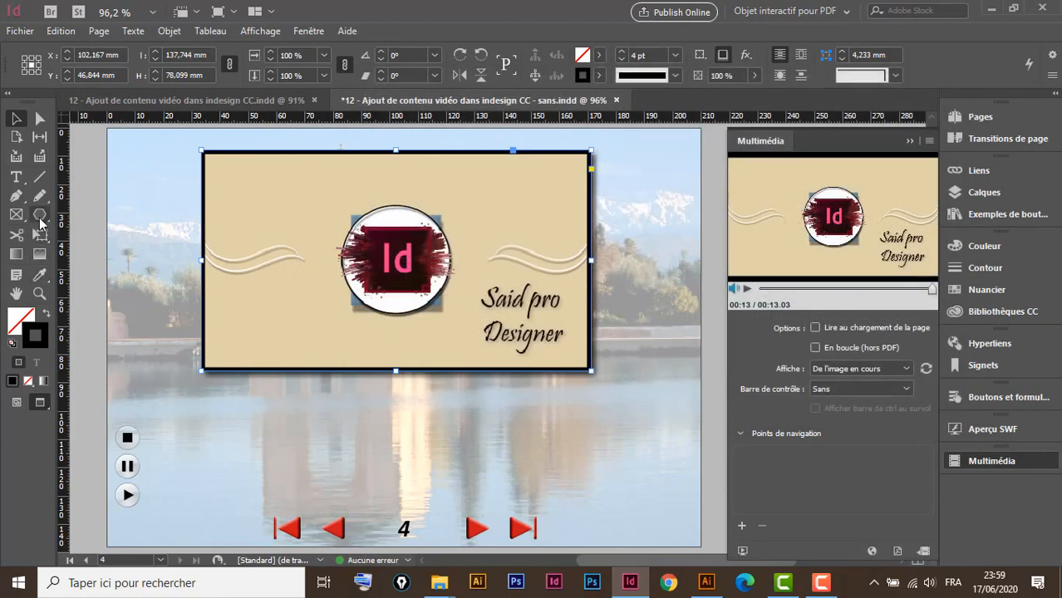
Draw an ellipse below the video with the Ellipse tool and target its fill
{"action": "left_click_drag", "start_coordinate": [40, 222], "coordinate": [92, 252]}
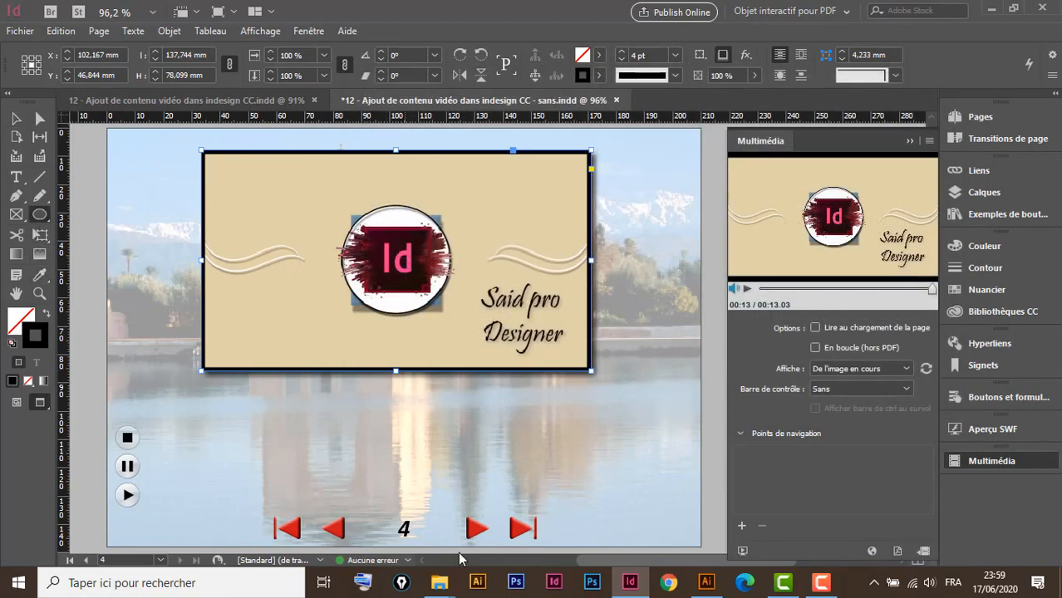
{"action": "mouse_move", "coordinate": [333, 435]}
{"action": "left_mouse_down"}
{"action": "mouse_move", "coordinate": [462, 467]}
{"action": "mouse_move", "coordinate": [481, 488]}
{"action": "mouse_move", "coordinate": [500, 489]}
{"action": "left_mouse_up"}
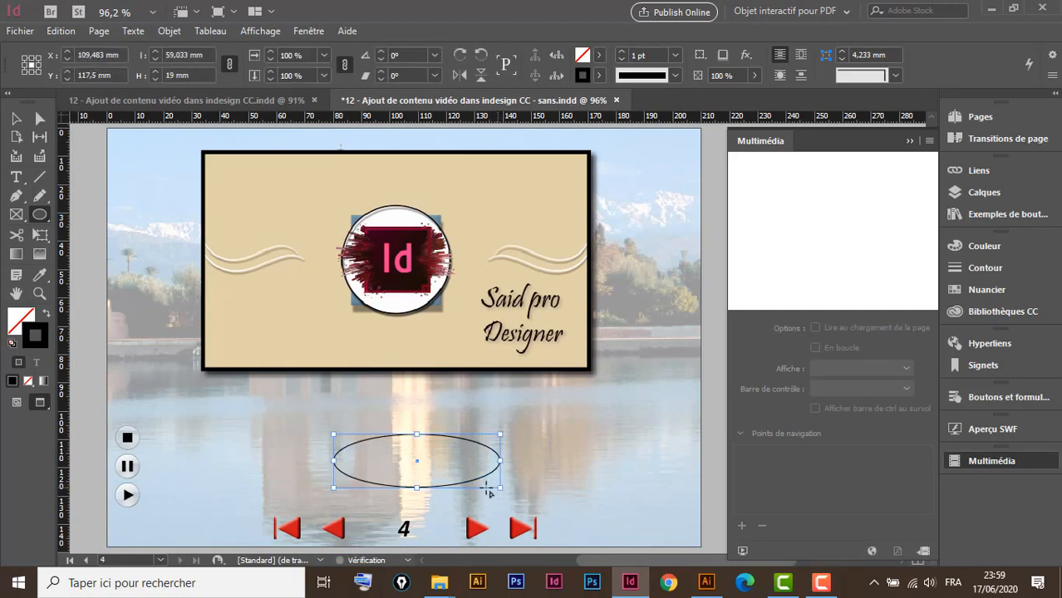
{"action": "left_click", "coordinate": [21, 321]}
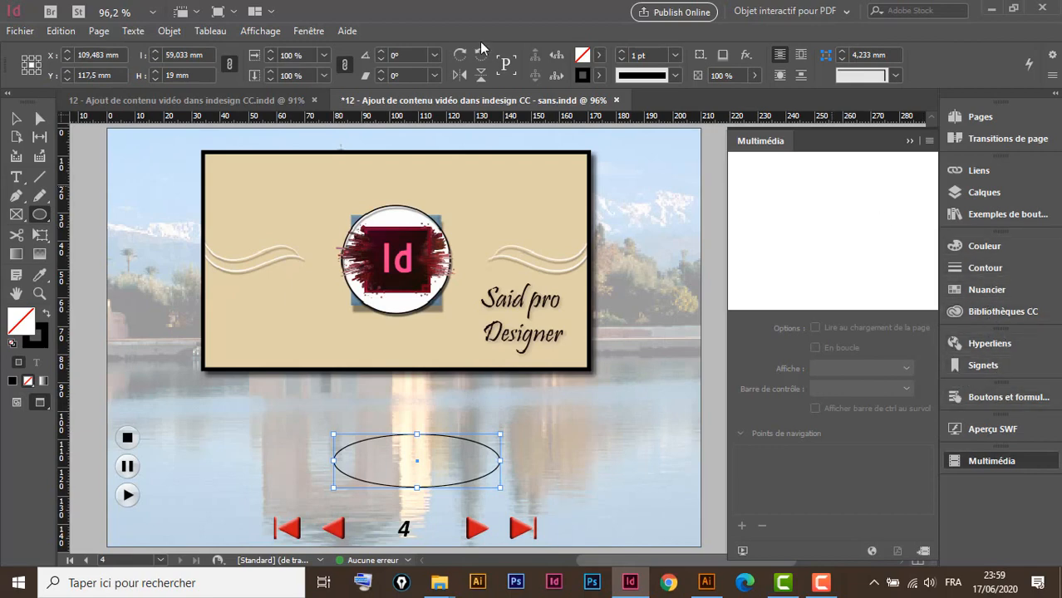
Fill the ellipse with a linear gradient from the Dégradé panel and dock the panel
{"action": "left_click", "coordinate": [313, 32]}
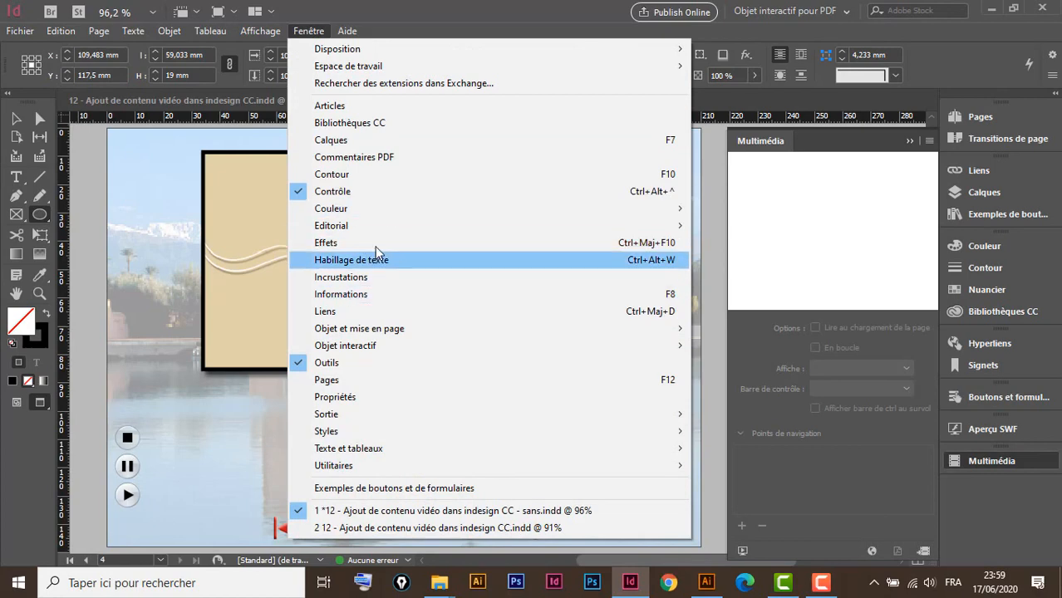
{"action": "mouse_move", "coordinate": [358, 213]}
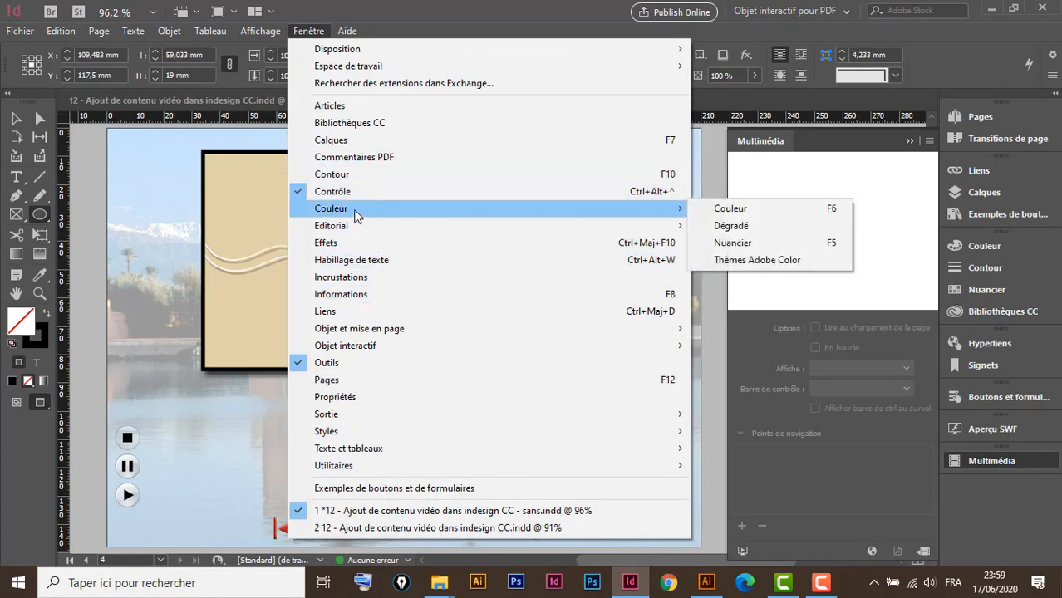
{"action": "left_click", "coordinate": [730, 226]}
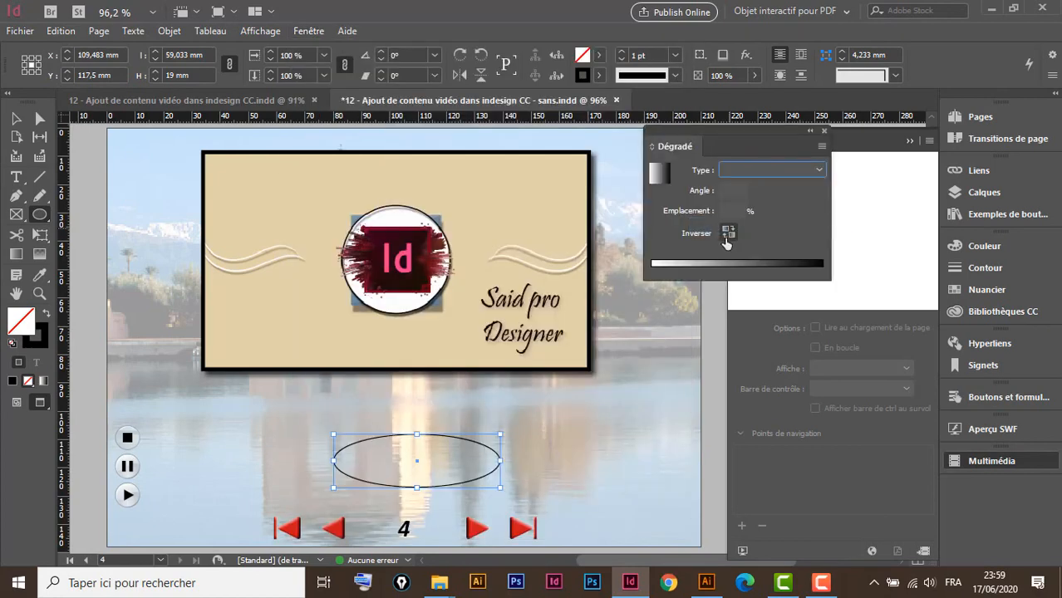
{"action": "left_click", "coordinate": [737, 265]}
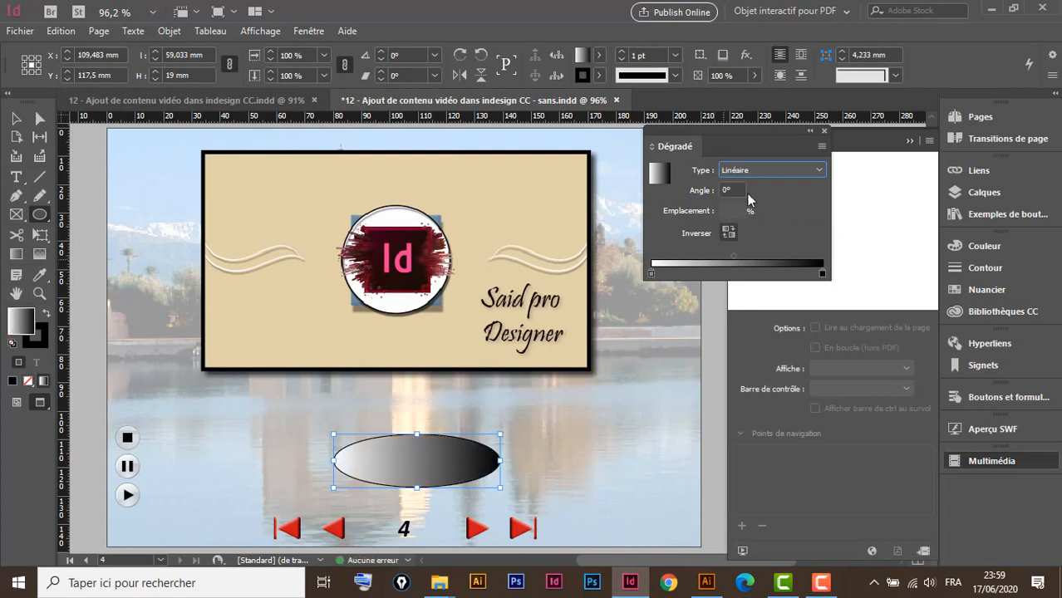
{"action": "left_click_drag", "start_coordinate": [735, 132], "coordinate": [991, 304]}
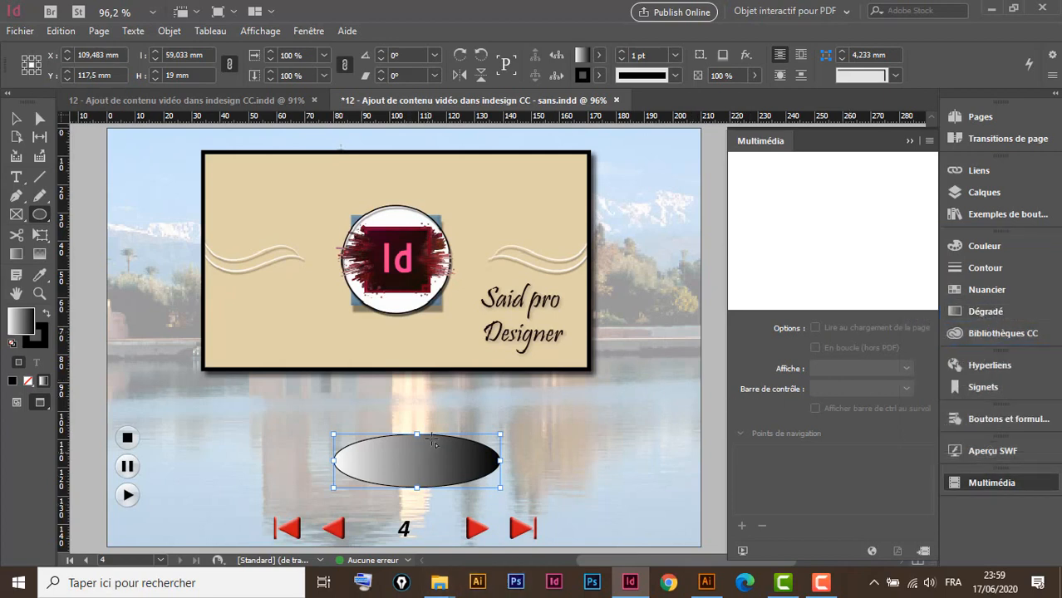
Shift the ellipse slightly left, then drag the gradient across it from lower left toward upper right
{"action": "left_click", "coordinate": [40, 118]}
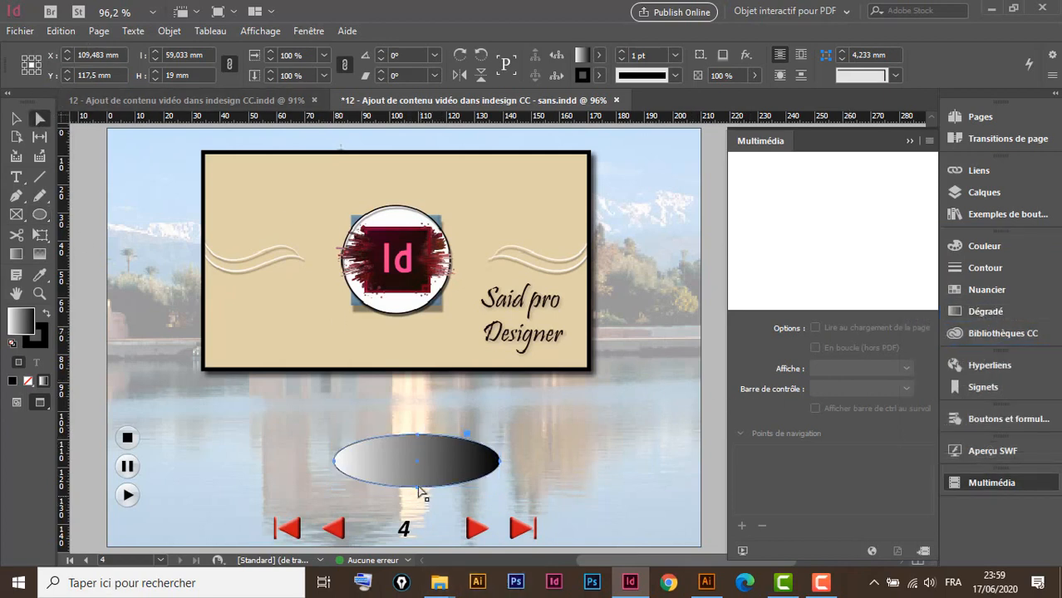
{"action": "left_click_drag", "start_coordinate": [438, 463], "coordinate": [421, 459]}
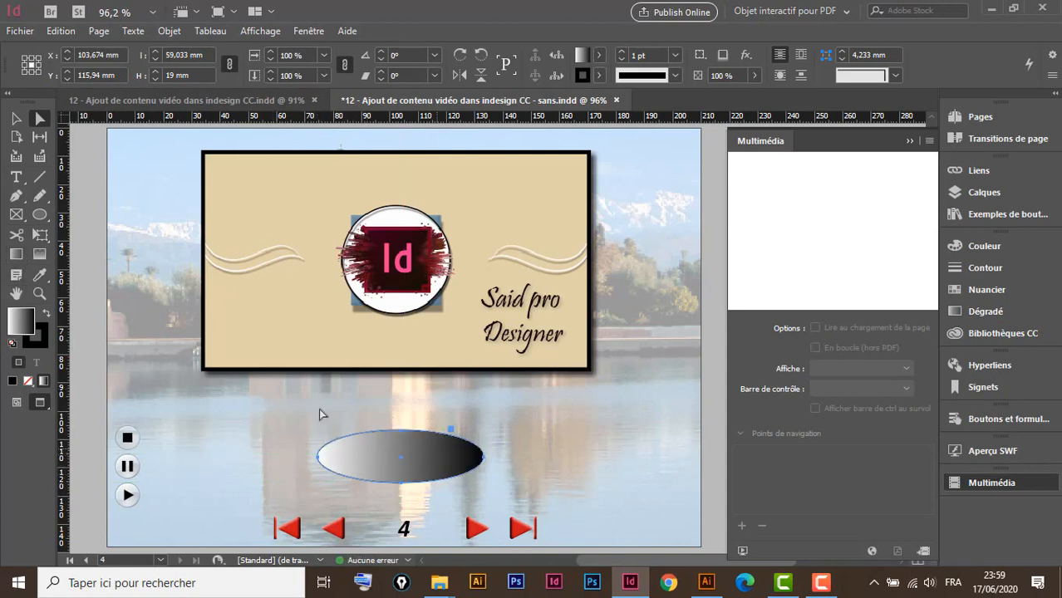
{"action": "left_click", "coordinate": [16, 253]}
{"action": "left_click_drag", "start_coordinate": [339, 493], "coordinate": [468, 418]}
{"action": "left_click_drag", "start_coordinate": [363, 508], "coordinate": [432, 436]}
{"action": "left_click_drag", "start_coordinate": [362, 486], "coordinate": [440, 396]}
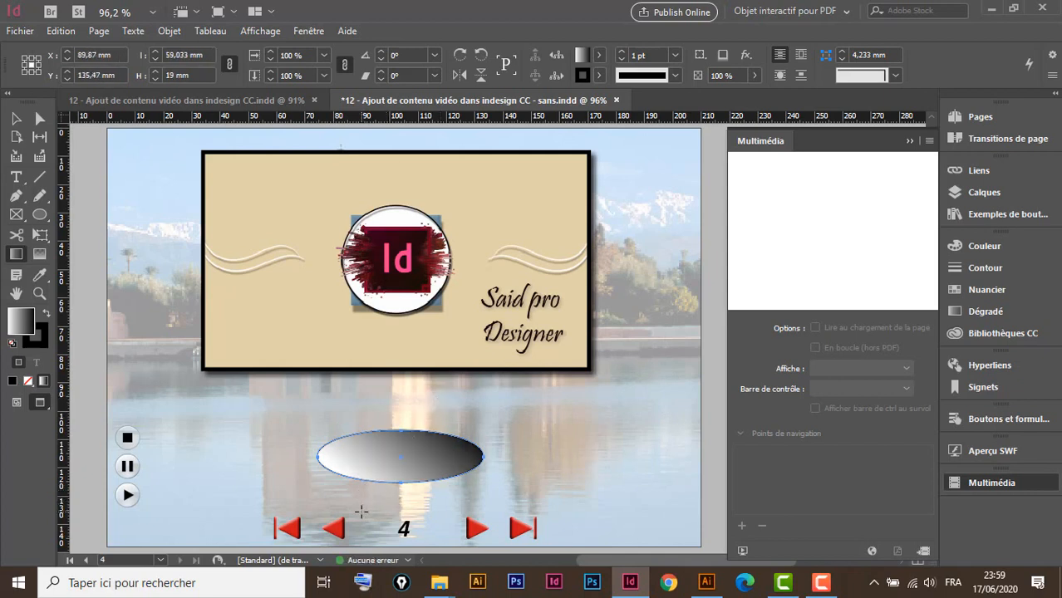
{"action": "left_click_drag", "start_coordinate": [361, 511], "coordinate": [415, 434]}
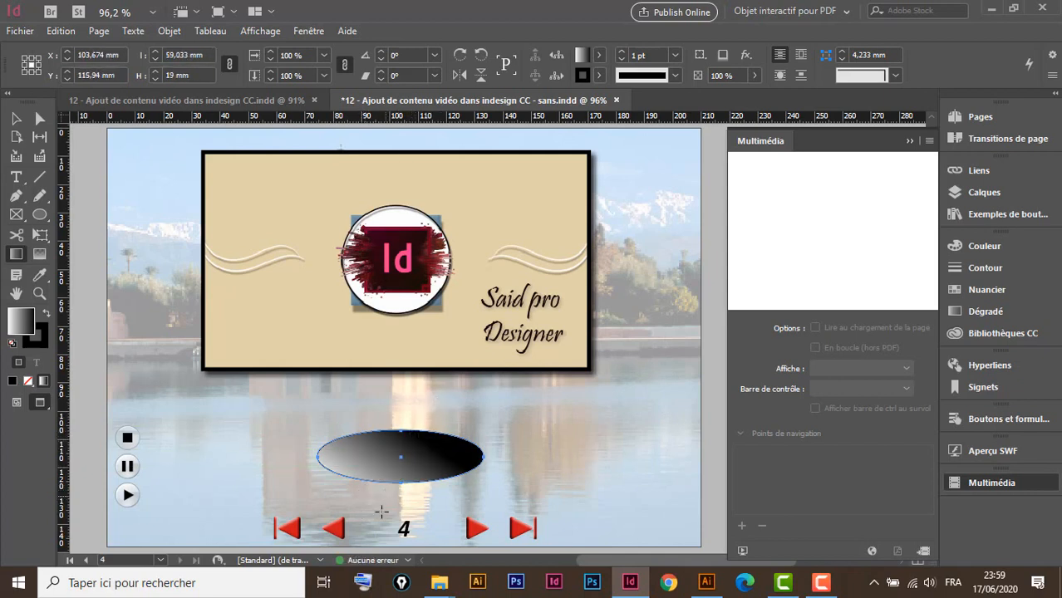
{"action": "left_click_drag", "start_coordinate": [371, 515], "coordinate": [431, 420]}
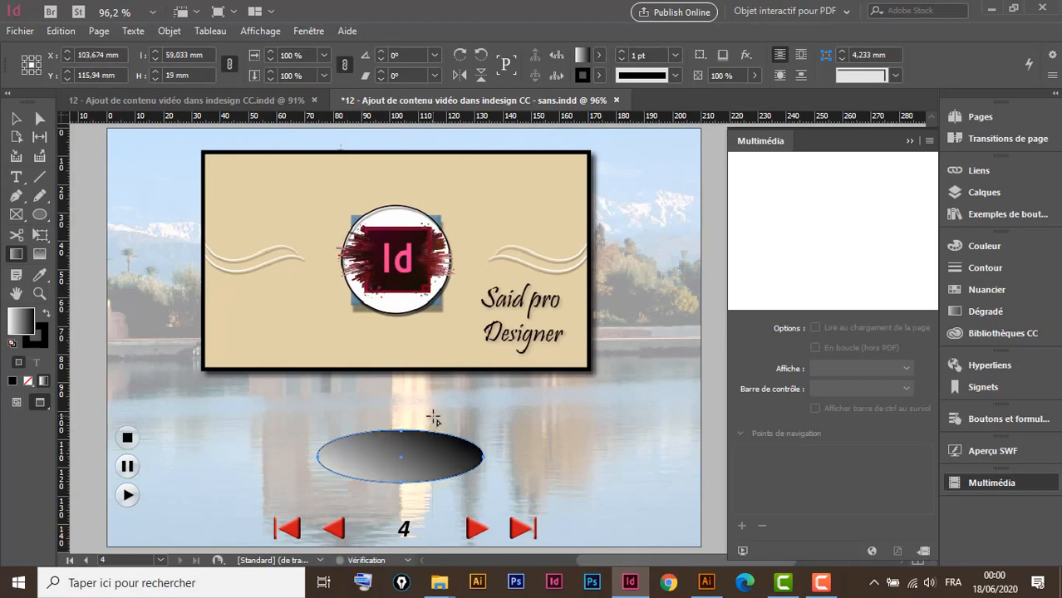
{"action": "left_click", "coordinate": [18, 118]}
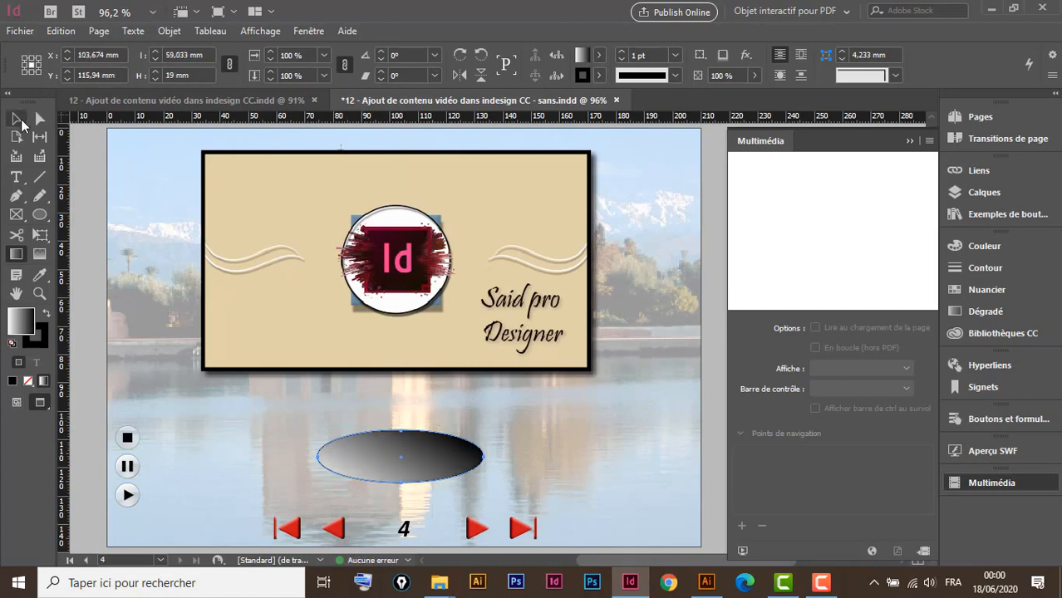
Draw a narrow 5.667 × 36.5 mm pole down to the ellipse and give it the ellipse's gradient
{"action": "left_click", "coordinate": [39, 214]}
{"action": "left_click_drag", "start_coordinate": [71, 218], "coordinate": [96, 234]}
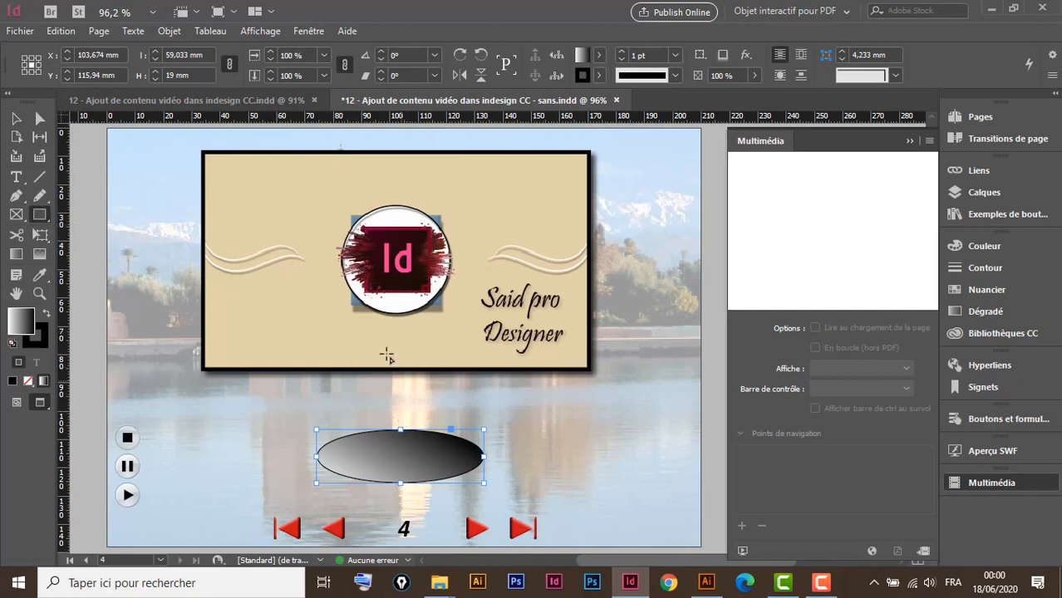
{"action": "left_click_drag", "start_coordinate": [388, 344], "coordinate": [407, 449]}
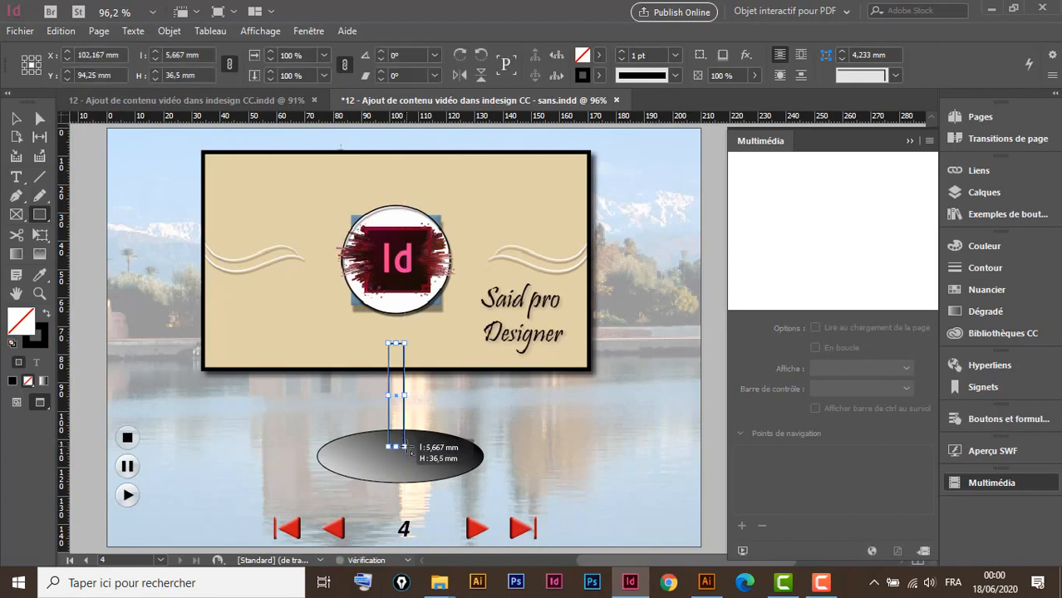
{"action": "left_click", "coordinate": [39, 275]}
{"action": "left_click", "coordinate": [432, 452]}
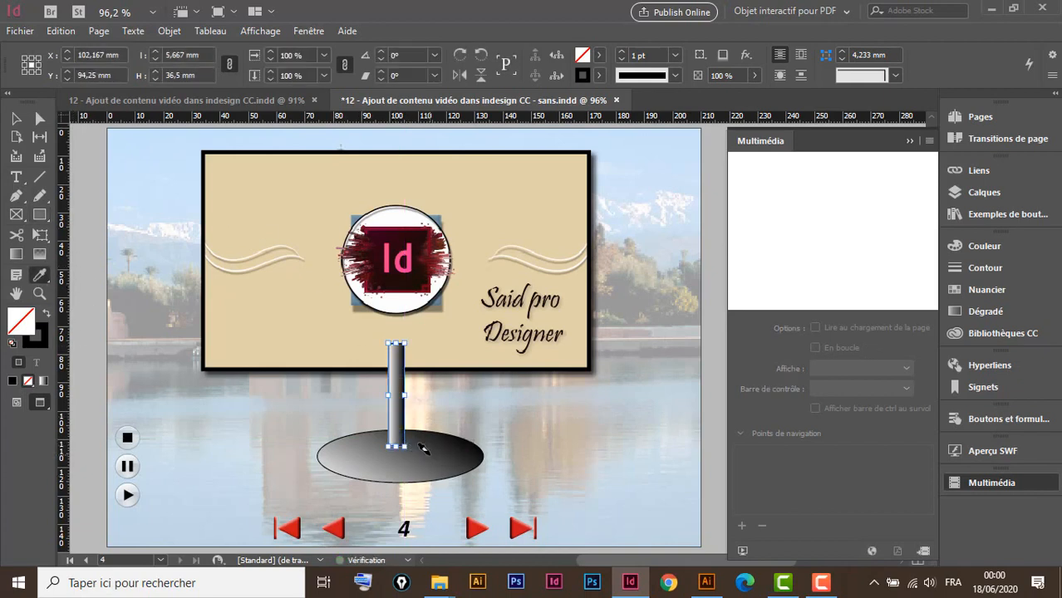
{"action": "key", "text": "v"}
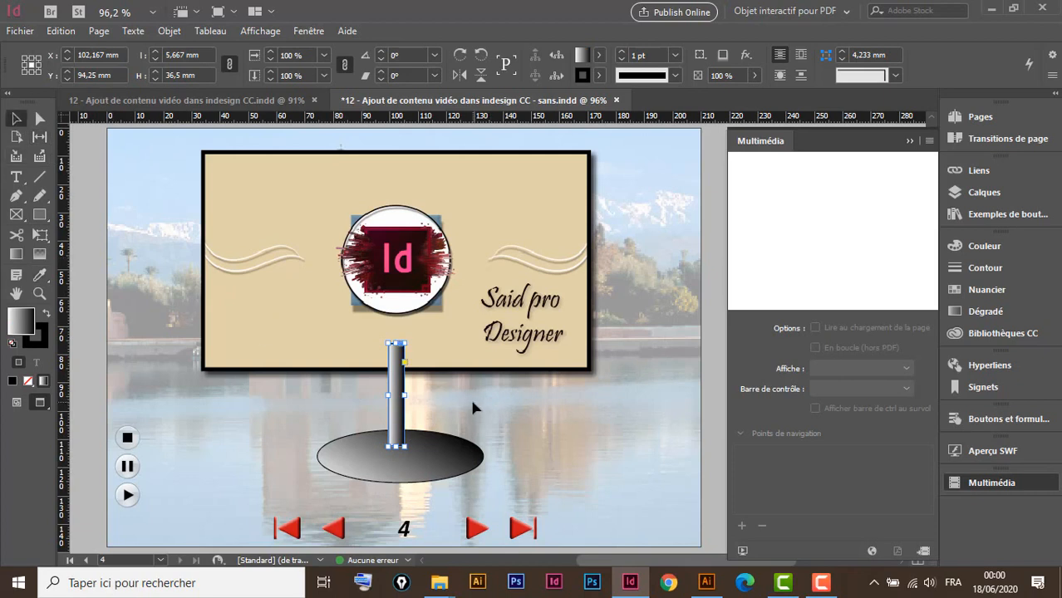
{"action": "left_click", "coordinate": [472, 403]}
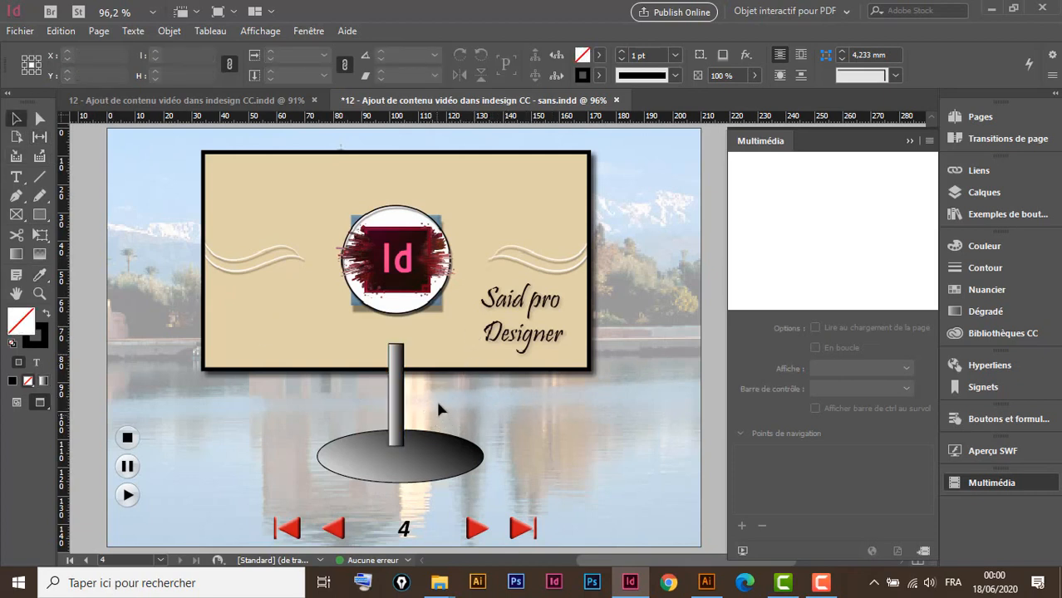
Bring the billboard video frame to the front over the pole, then select the whole stand
{"action": "left_click", "coordinate": [481, 356]}
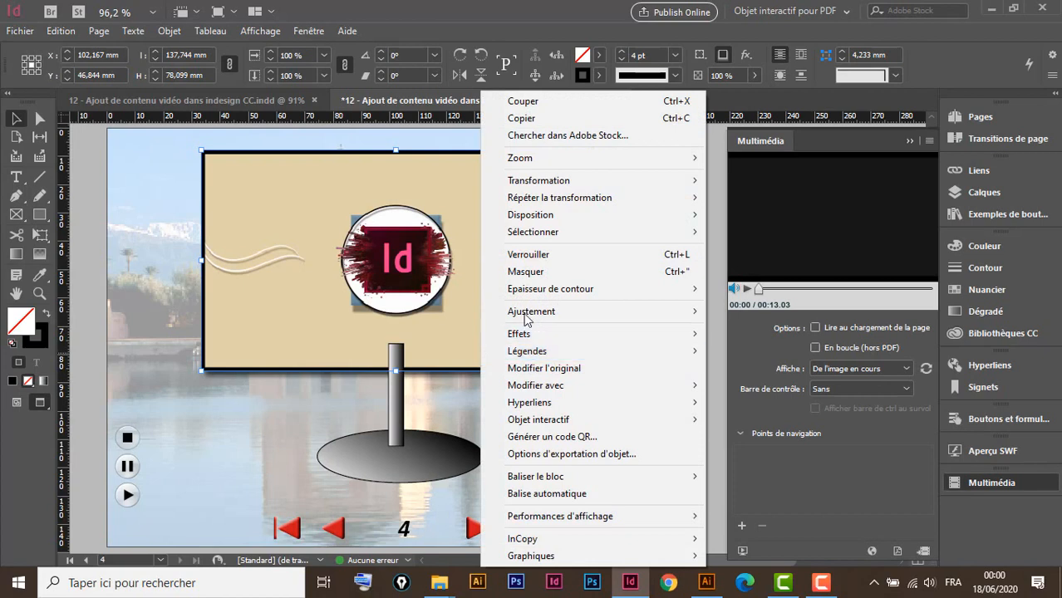
{"action": "mouse_move", "coordinate": [544, 218]}
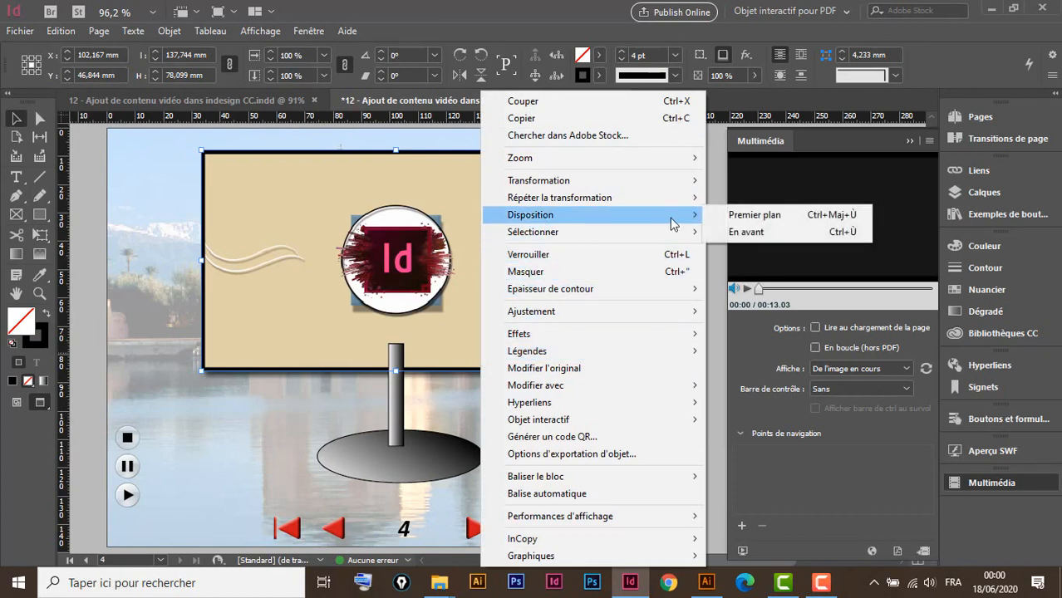
{"action": "left_click", "coordinate": [744, 216]}
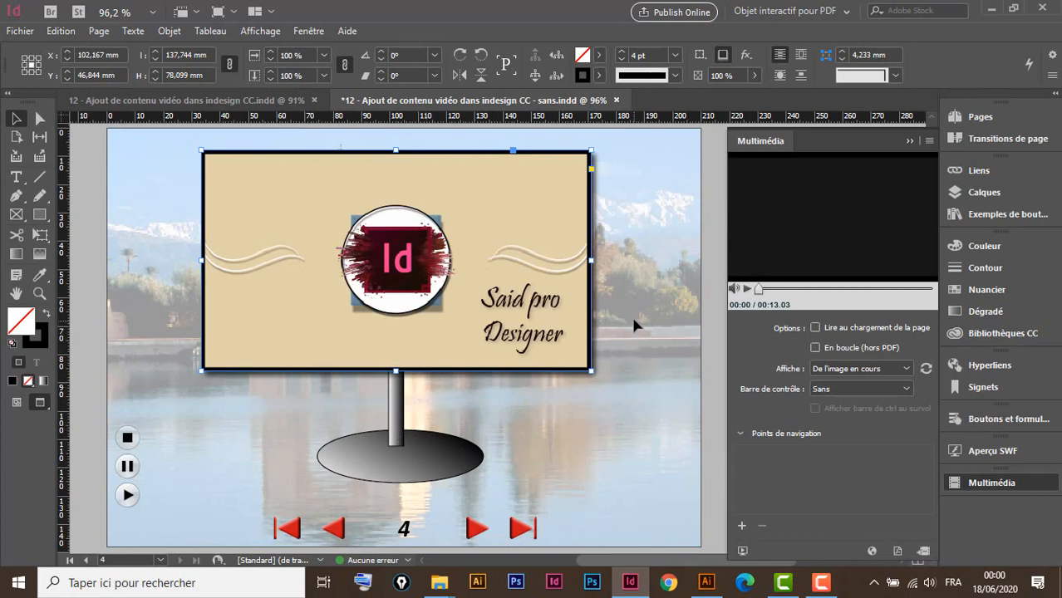
{"action": "left_click_drag", "start_coordinate": [634, 323], "coordinate": [320, 465]}
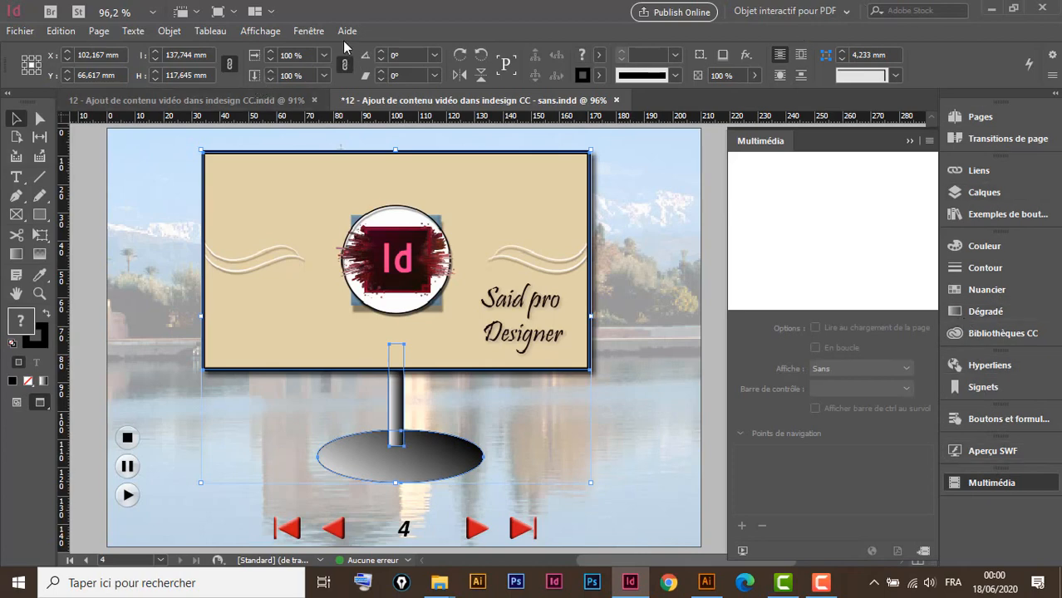
Align the billboard, pole and ellipse on their horizontal centres using the Alignement panel
{"action": "left_click", "coordinate": [313, 33]}
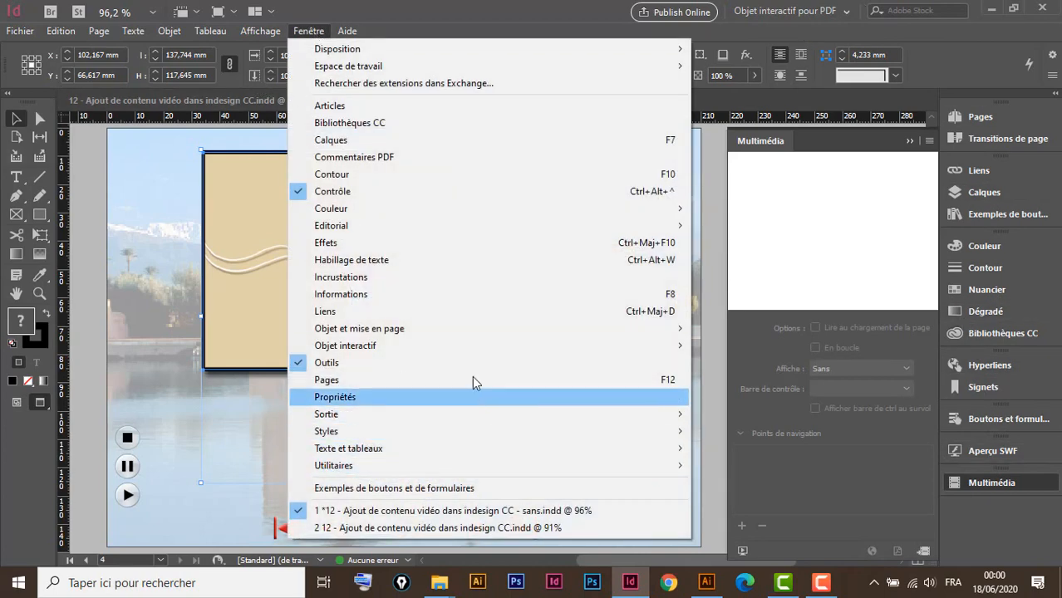
{"action": "mouse_move", "coordinate": [410, 330]}
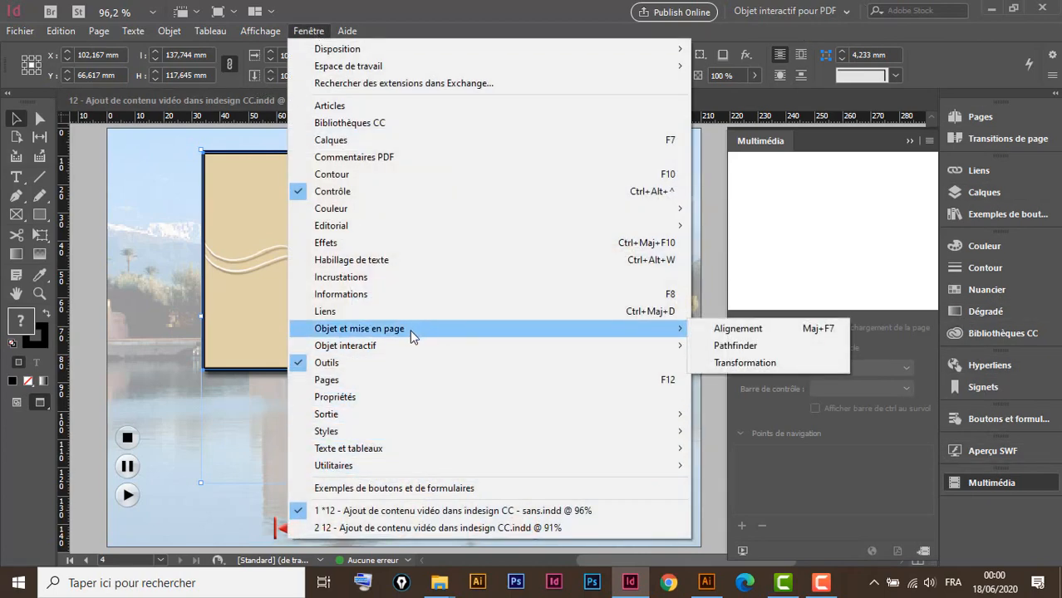
{"action": "left_click", "coordinate": [731, 328]}
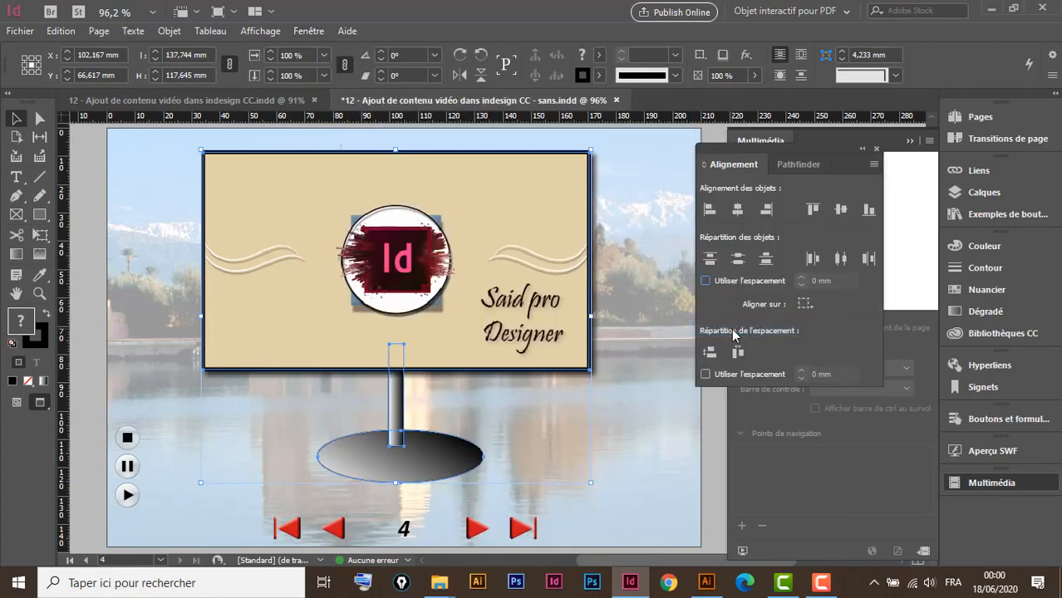
{"action": "left_click", "coordinate": [738, 211]}
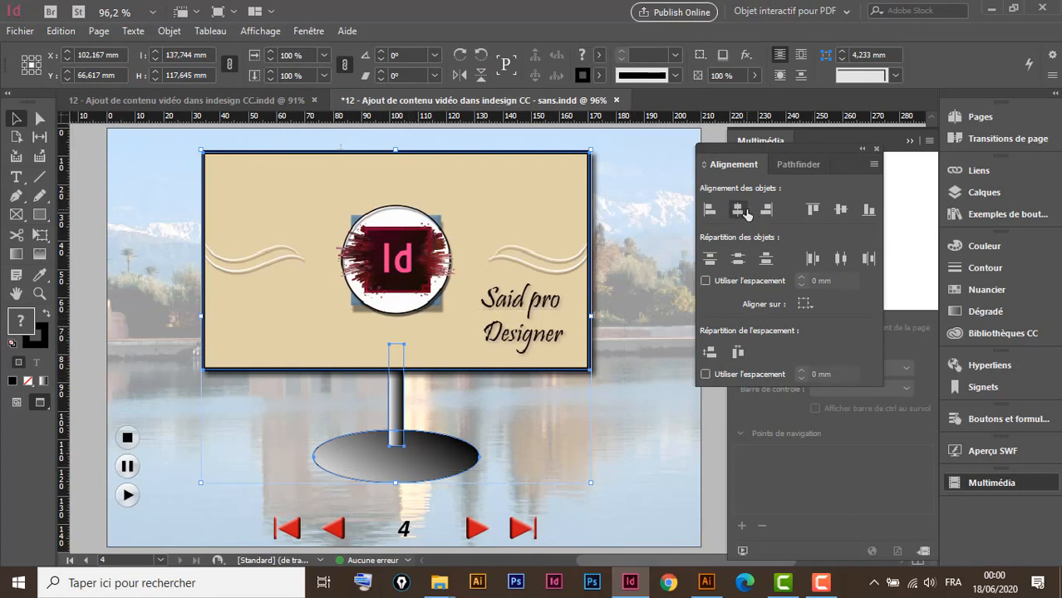
{"action": "left_click", "coordinate": [592, 443]}
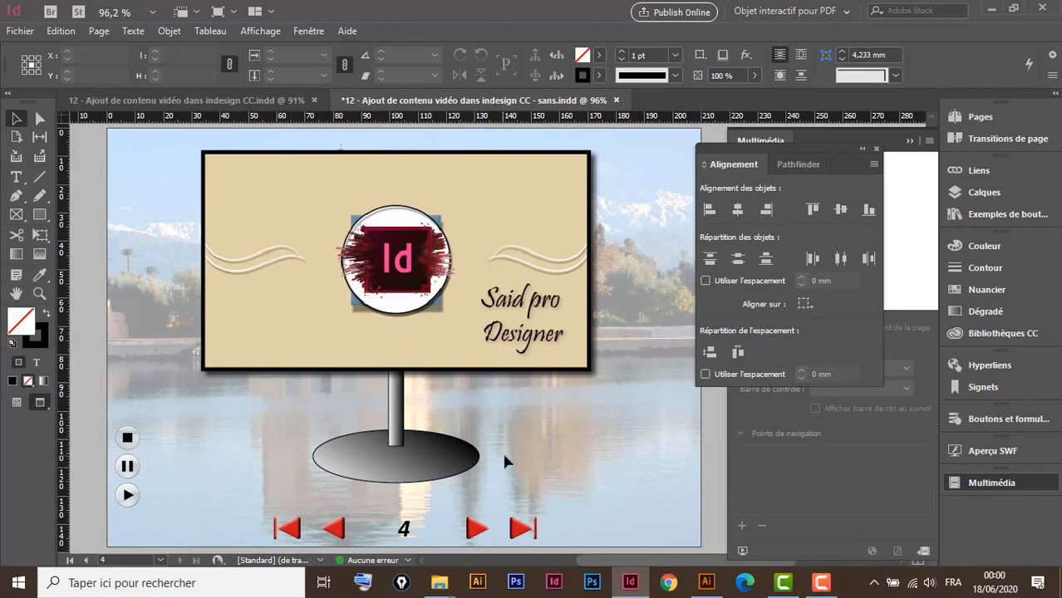
{"action": "mouse_move", "coordinate": [540, 427]}
{"action": "left_mouse_down"}
{"action": "mouse_move", "coordinate": [481, 400]}
{"action": "mouse_move", "coordinate": [535, 412]}
{"action": "left_mouse_up"}
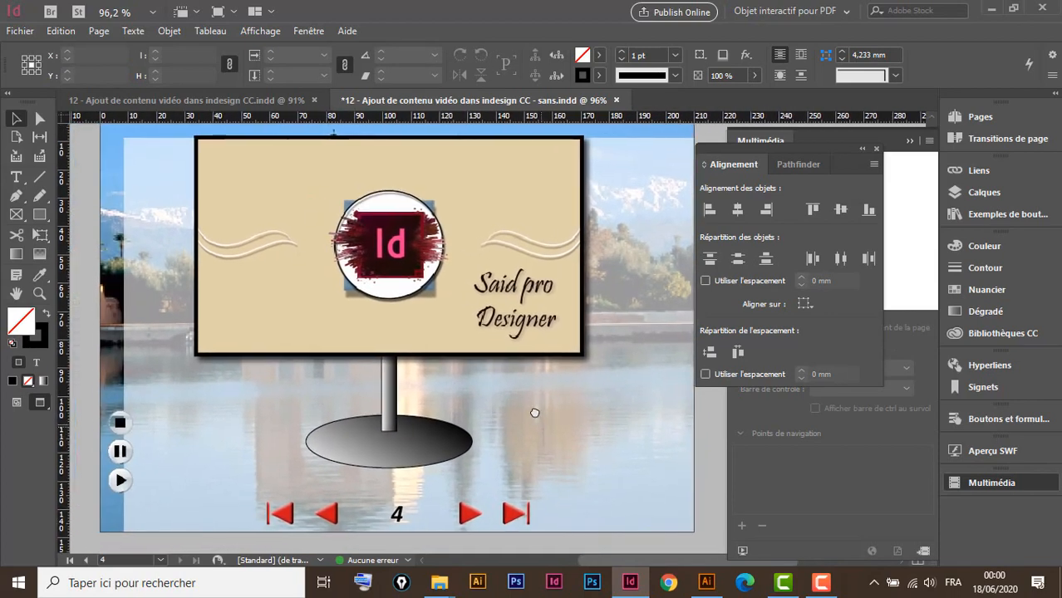
With the pole selected, dock the Alignement panel beside Pathfinder, collapse it, and show the effects list
{"action": "left_click", "coordinate": [394, 426]}
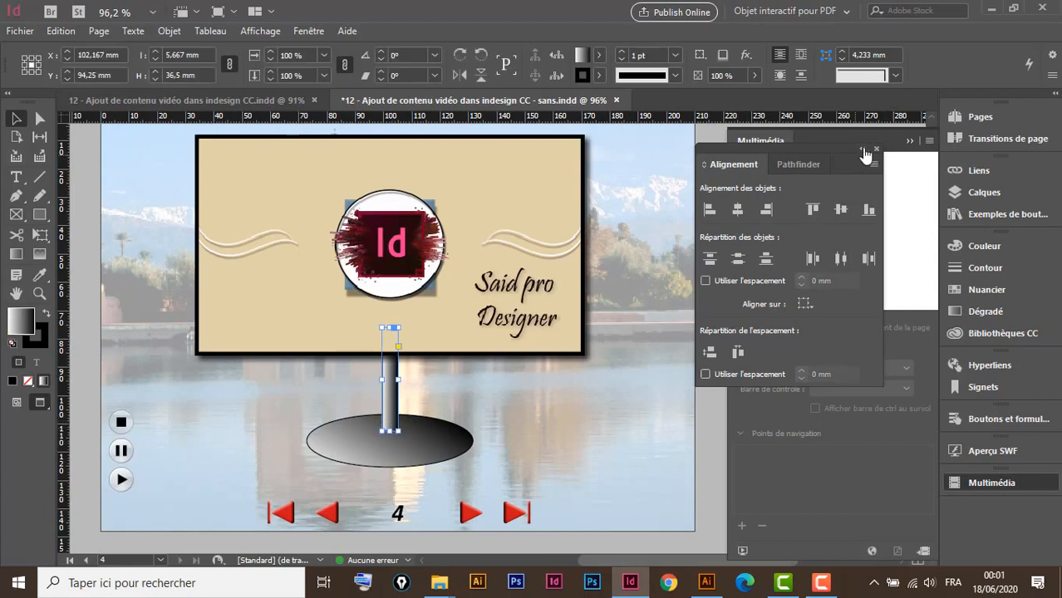
{"action": "left_click_drag", "start_coordinate": [862, 158], "coordinate": [1012, 494]}
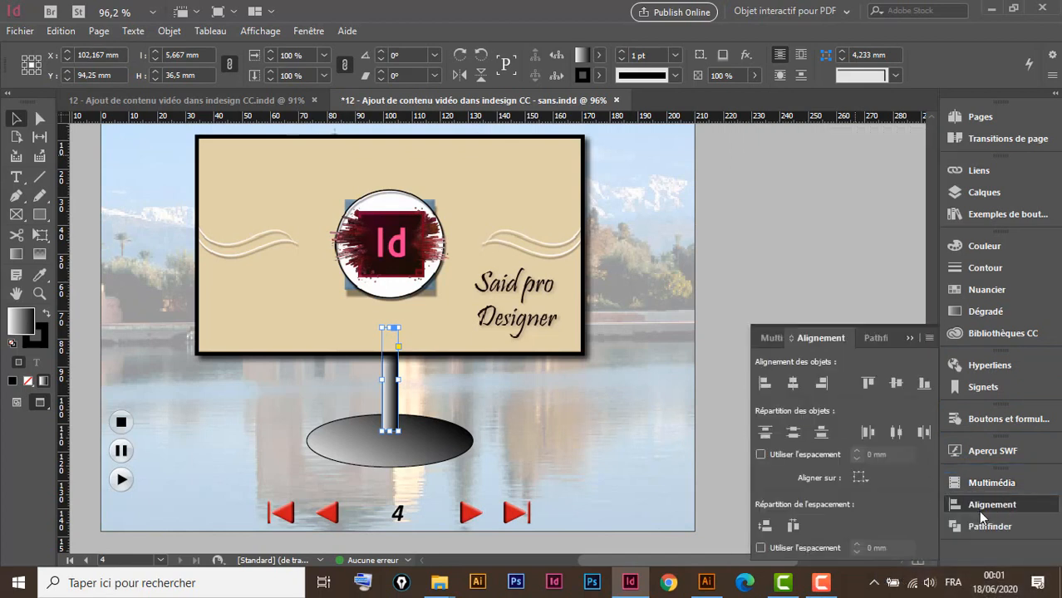
{"action": "left_click", "coordinate": [910, 337]}
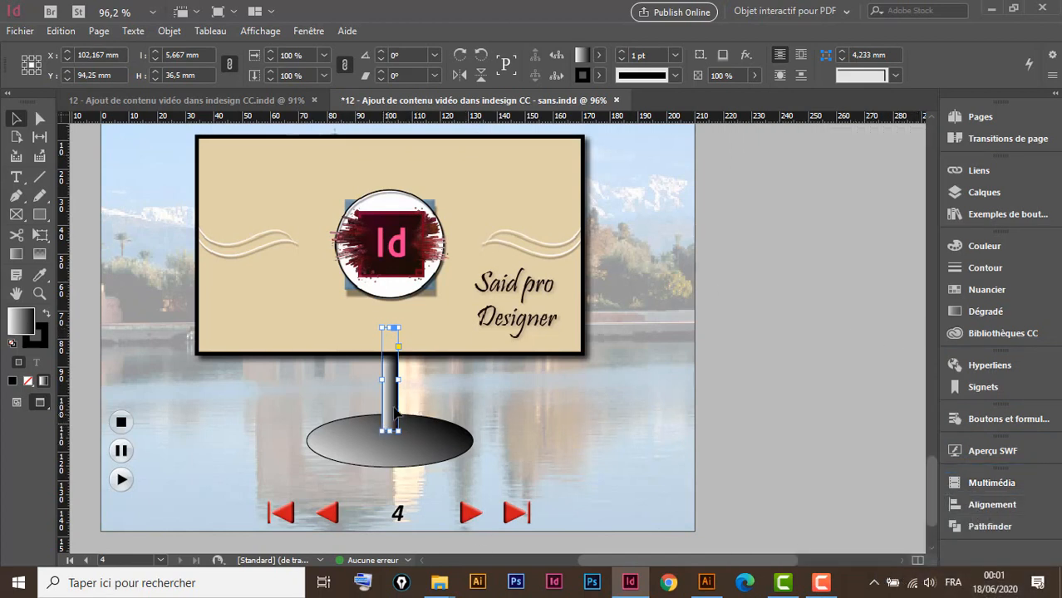
{"action": "left_click", "coordinate": [745, 55]}
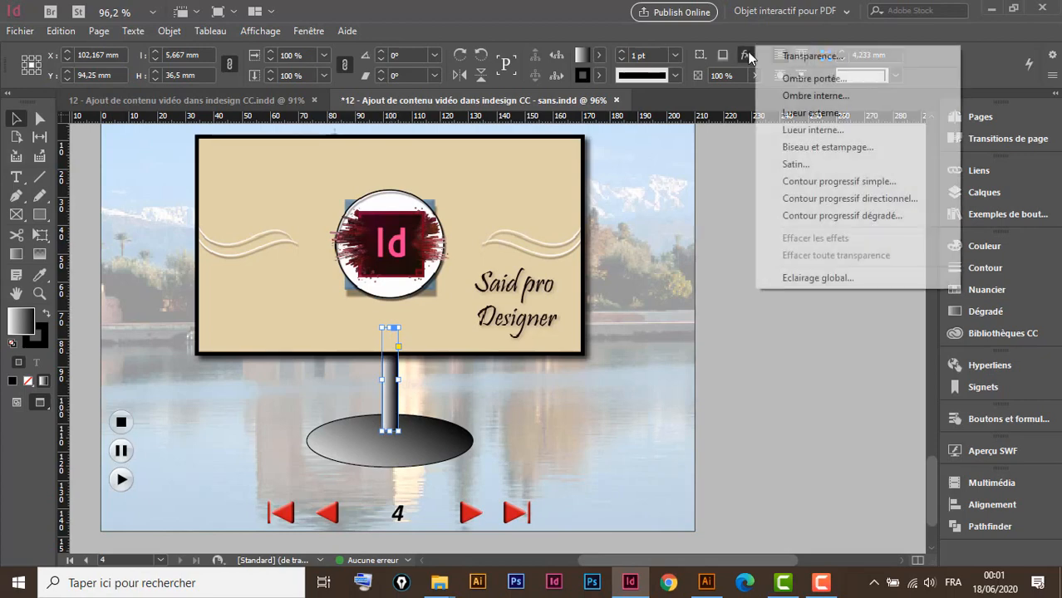
Apply Contour progressif directionnel to the pole with 0 mm top and 2 mm bottom feather
{"action": "left_click", "coordinate": [855, 200]}
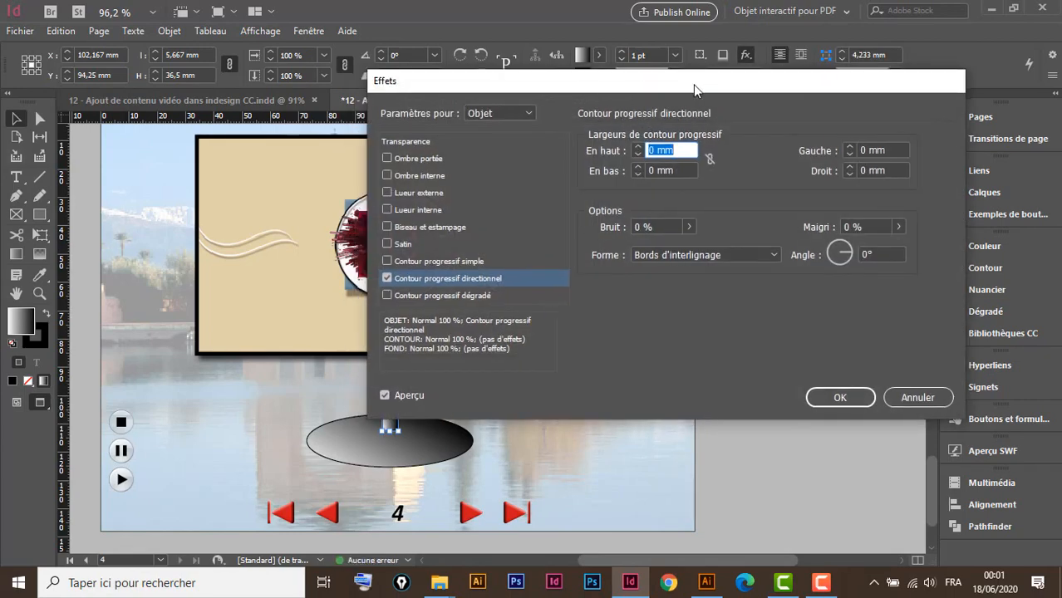
{"action": "left_click_drag", "start_coordinate": [693, 84], "coordinate": [847, 79]}
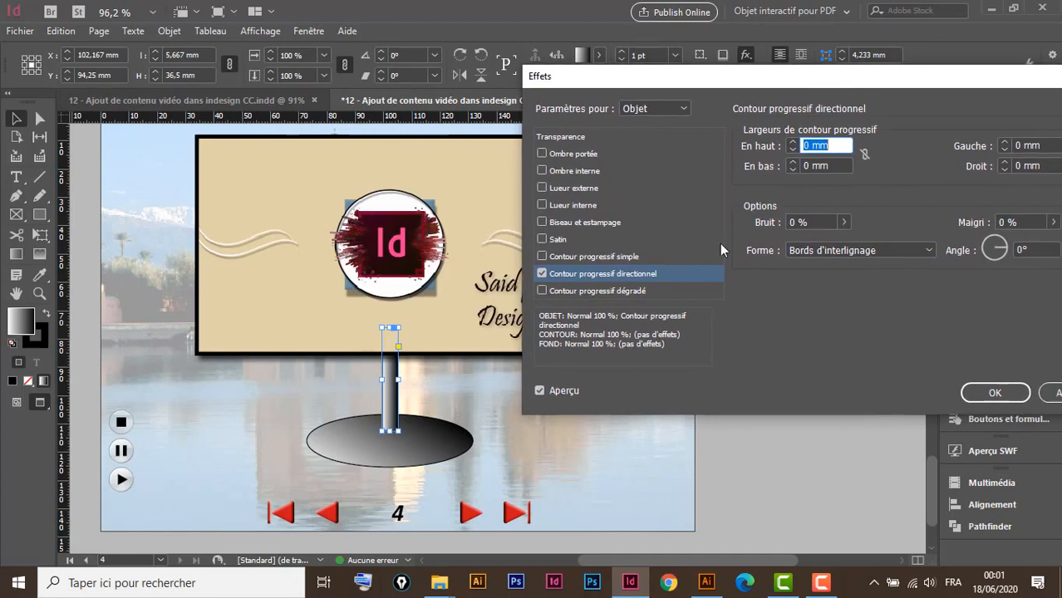
{"action": "left_click", "coordinate": [792, 163]}
{"action": "left_click", "coordinate": [793, 163]}
{"action": "left_click", "coordinate": [792, 162]}
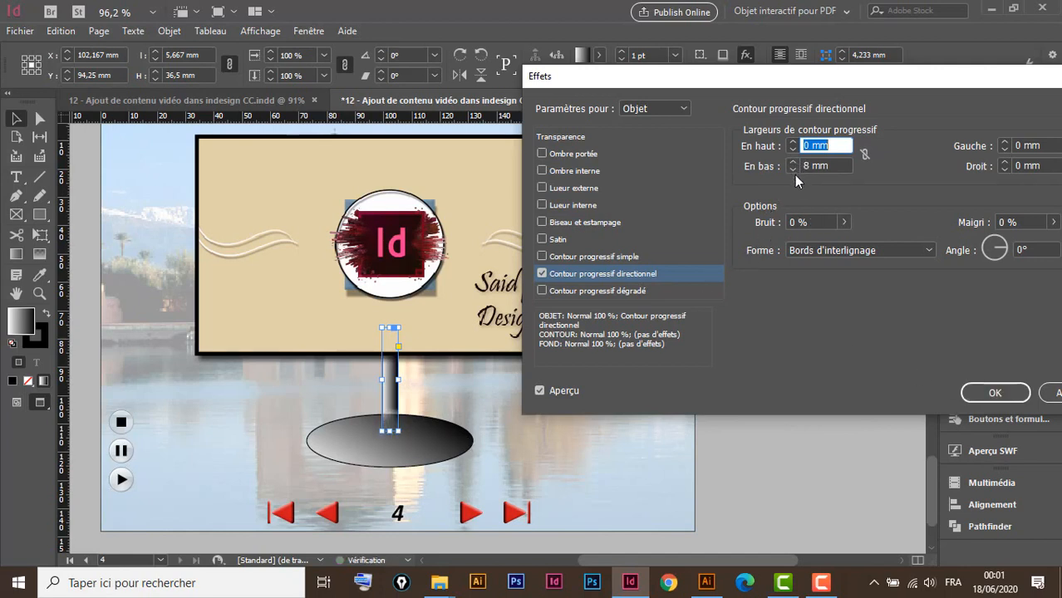
{"action": "left_click", "coordinate": [794, 169]}
{"action": "left_click", "coordinate": [794, 170]}
{"action": "left_click", "coordinate": [794, 163]}
{"action": "left_click", "coordinate": [989, 395]}
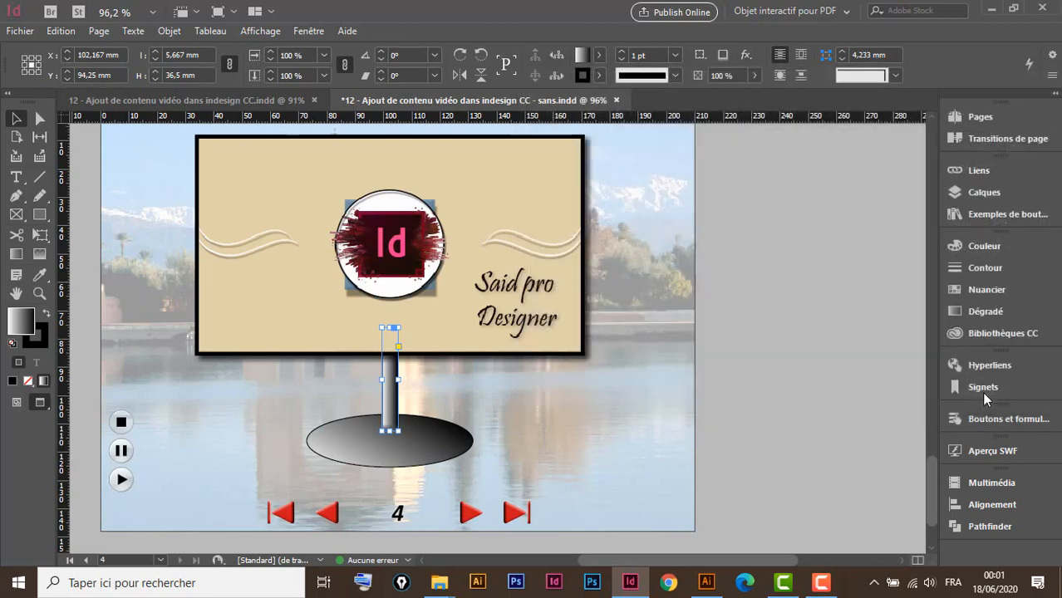
Reshape the ellipse base to 71.951 × 19.5 mm, then select the stand and reopen Alignement
{"action": "left_click", "coordinate": [462, 447]}
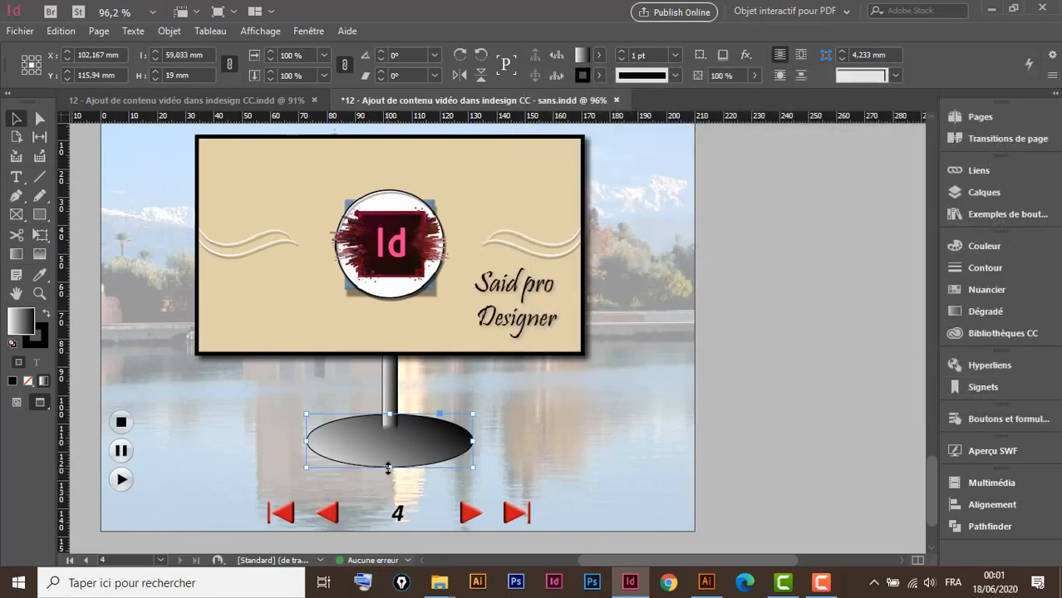
{"action": "left_click_drag", "start_coordinate": [389, 468], "coordinate": [390, 459]}
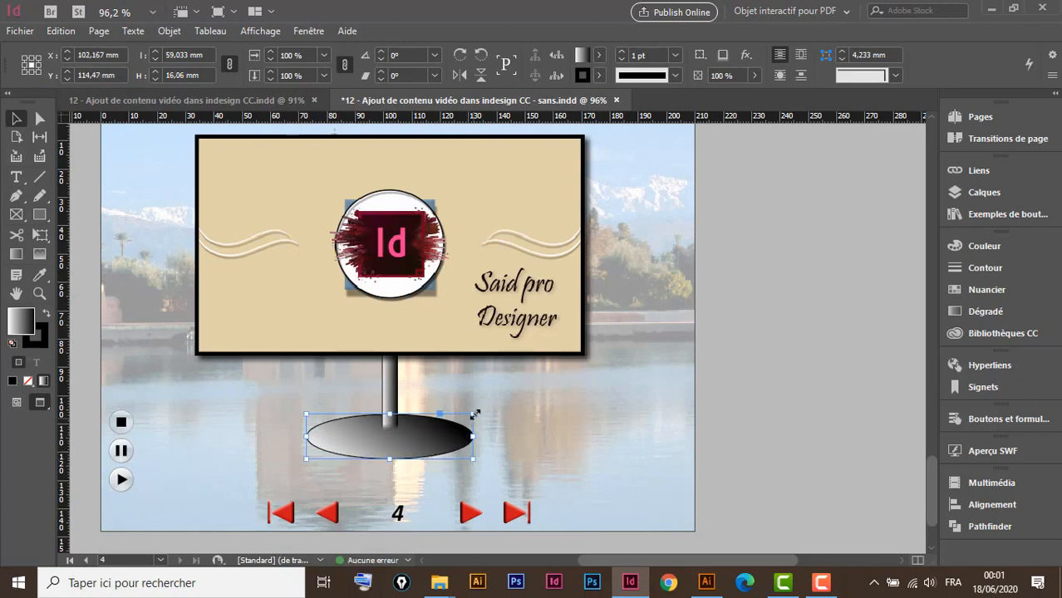
{"action": "left_click_drag", "start_coordinate": [474, 413], "coordinate": [498, 409]}
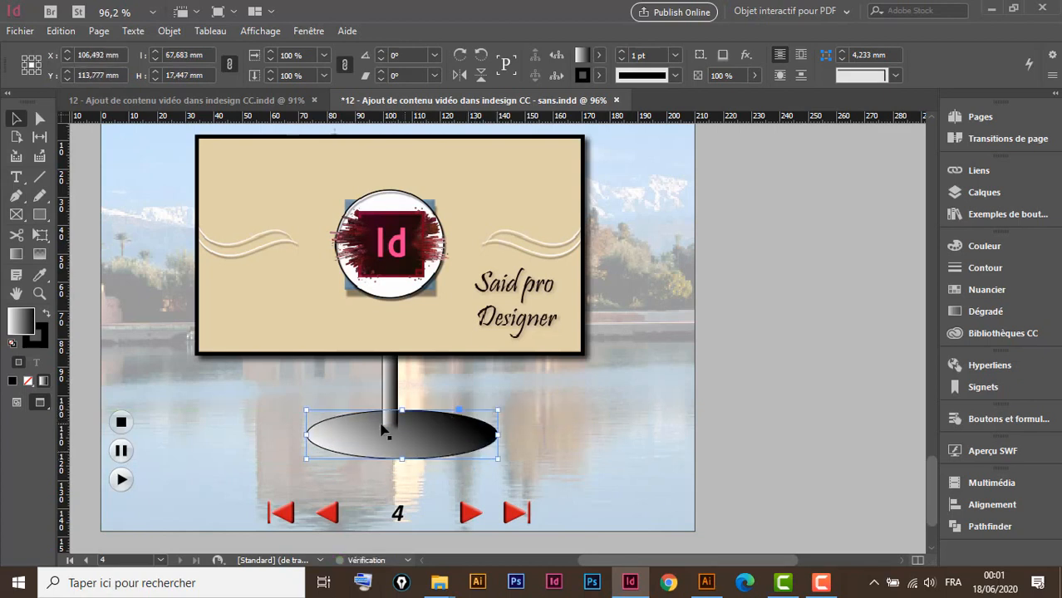
{"action": "left_click_drag", "start_coordinate": [306, 409], "coordinate": [294, 404]}
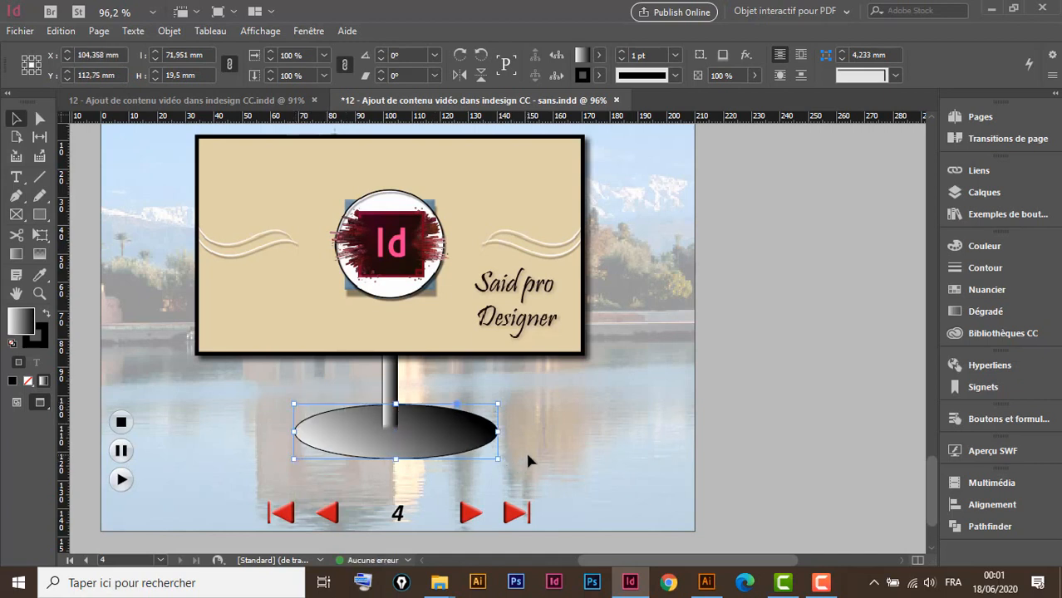
{"action": "left_click_drag", "start_coordinate": [626, 337], "coordinate": [352, 462]}
{"action": "left_click", "coordinate": [990, 505]}
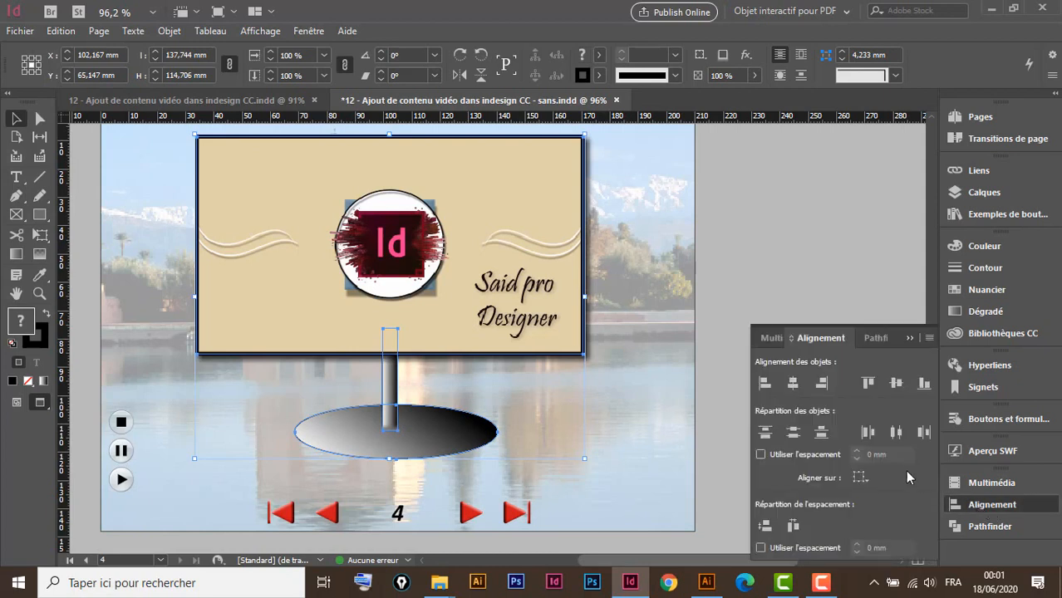
Re-centre the widened ellipse horizontally under the pole and billboard, then close the Alignement panel
{"action": "left_click", "coordinate": [793, 383]}
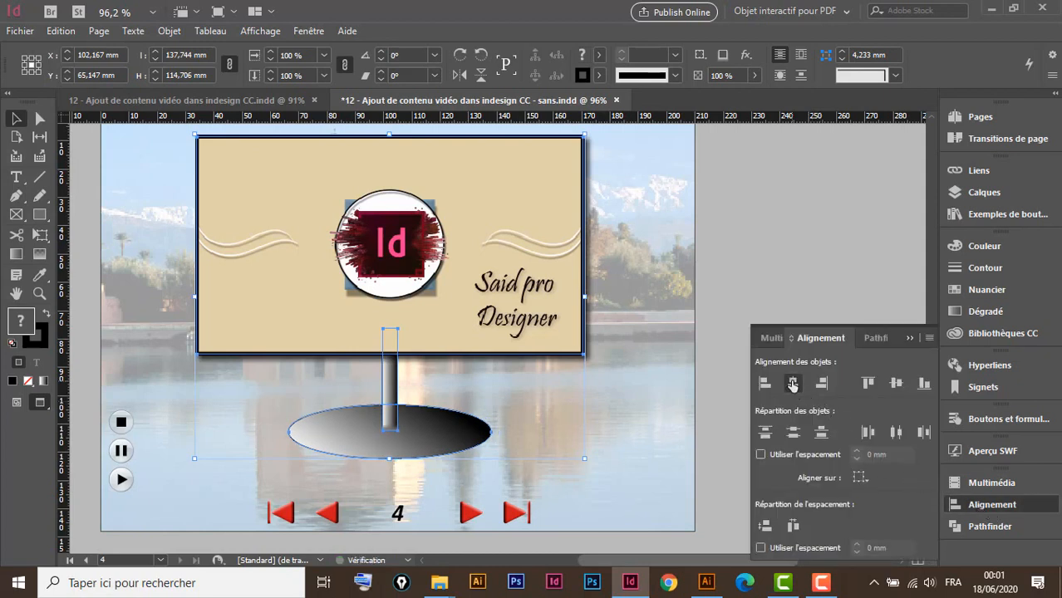
{"action": "left_click", "coordinate": [631, 438]}
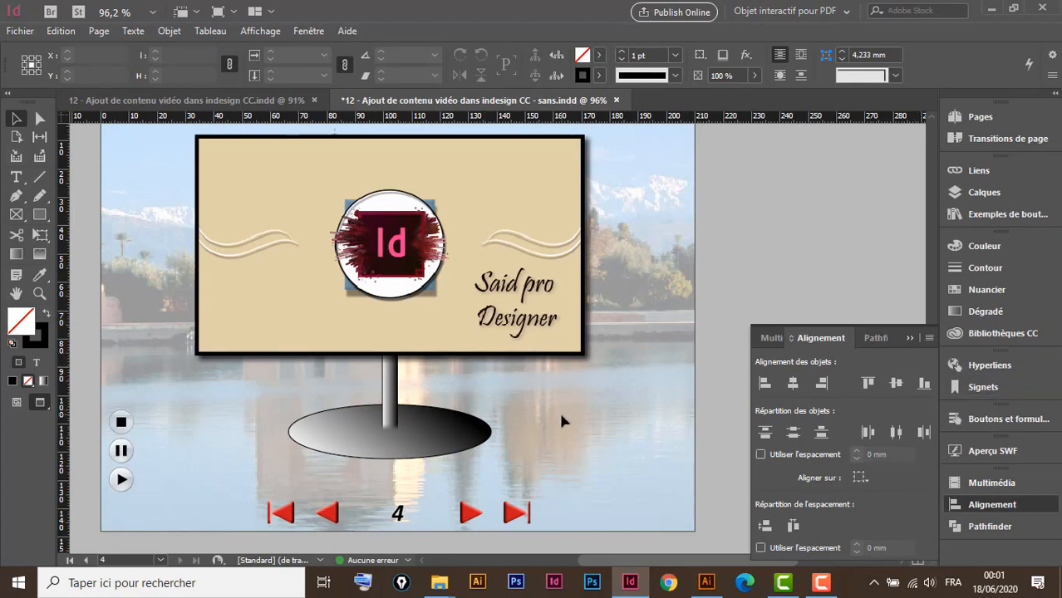
{"action": "left_click", "coordinate": [909, 338]}
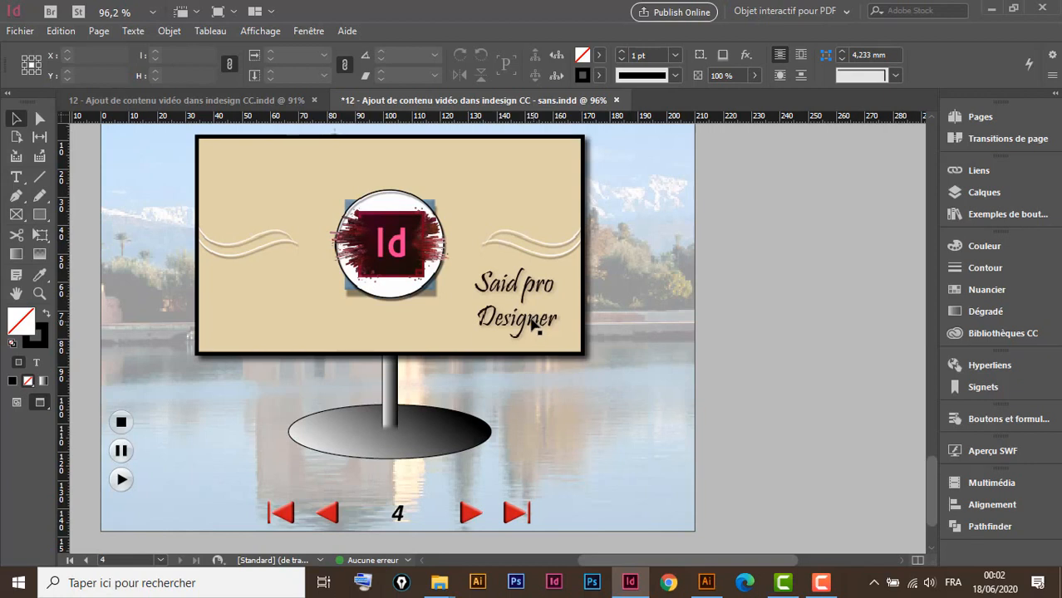
{"action": "left_click", "coordinate": [547, 219]}
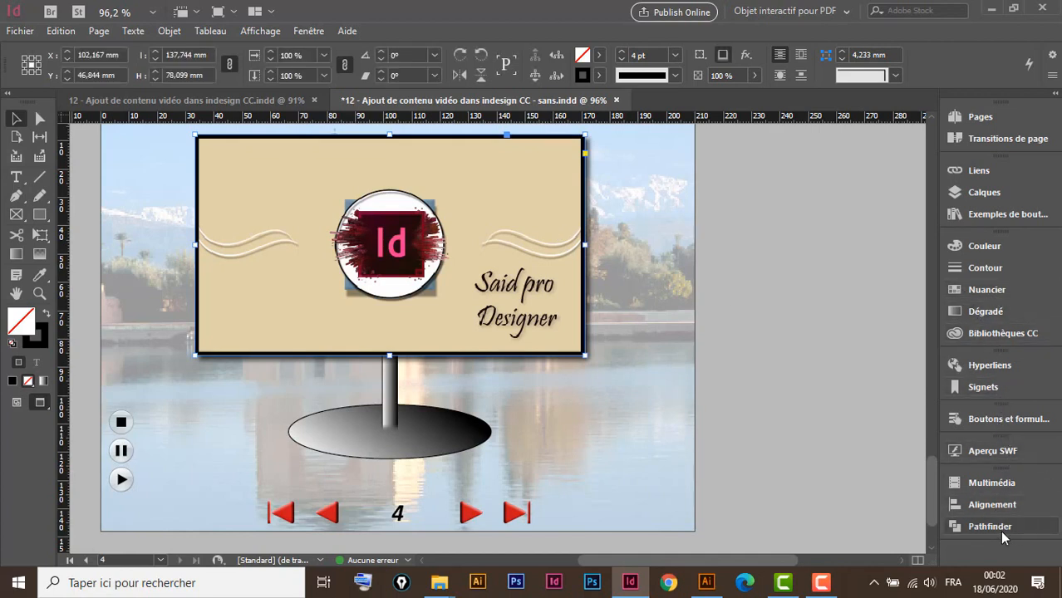
Turn on 'Lire au chargement de la page' for the page 4 video and show Aperçu SWF
{"action": "left_click", "coordinate": [988, 482]}
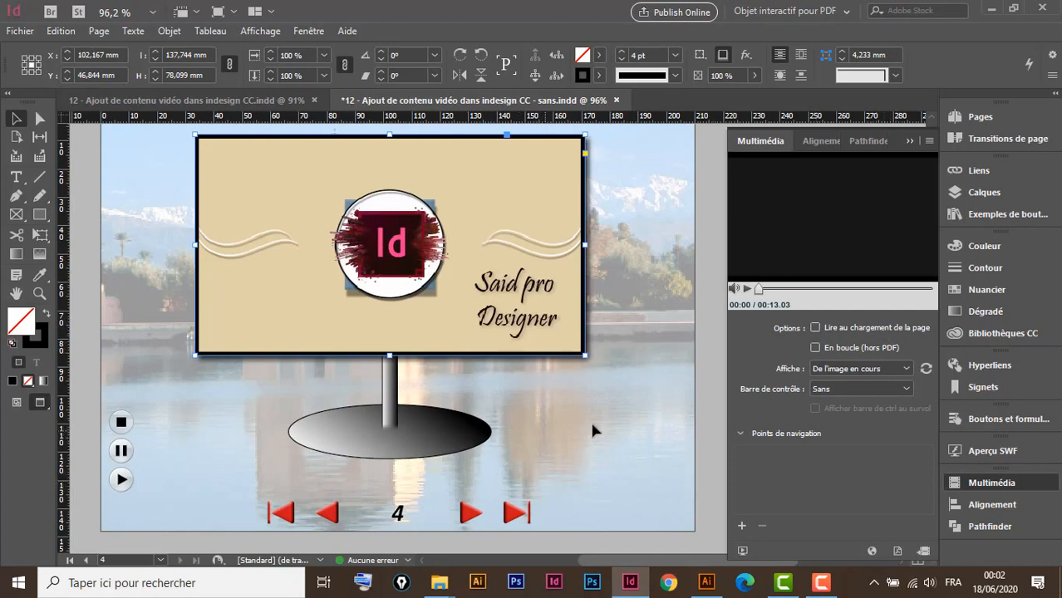
{"action": "left_click", "coordinate": [815, 329]}
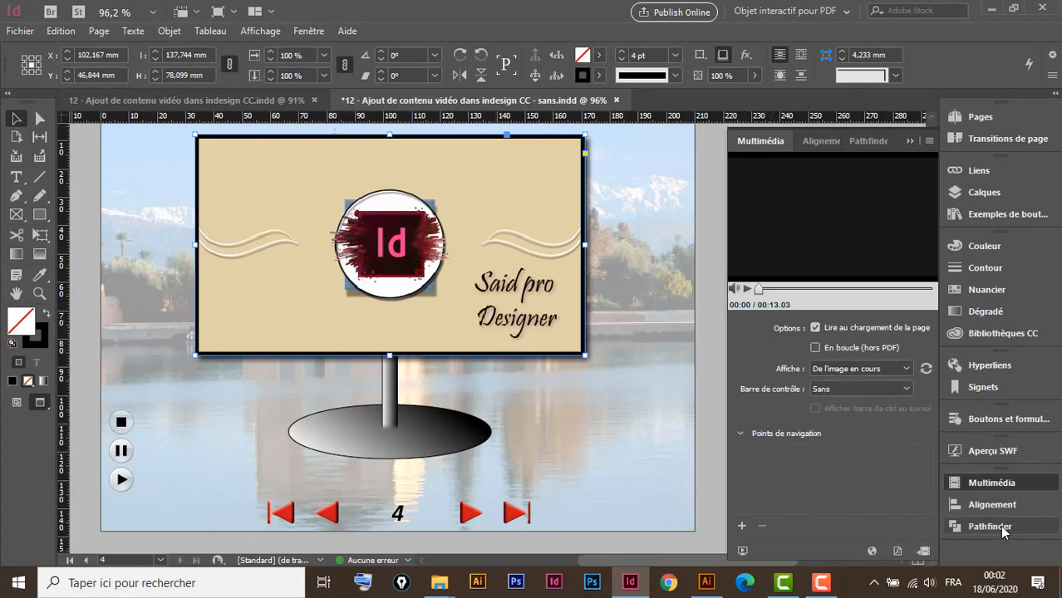
{"action": "left_click", "coordinate": [982, 450]}
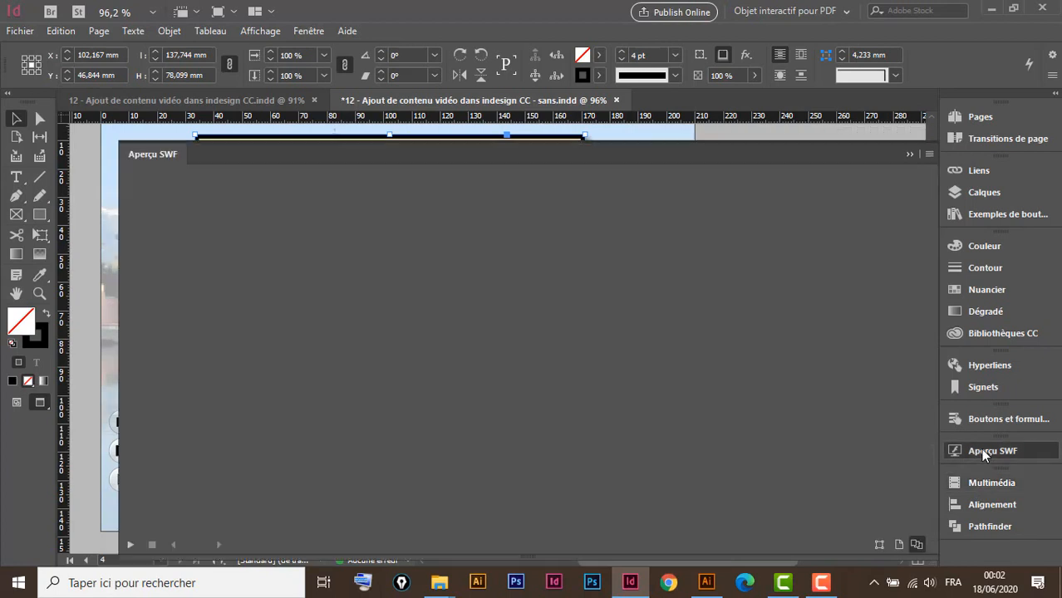
Play the whole-document SWF preview, paging through Casablanca, Rabat, page 4 and back to Marrakech
{"action": "left_click", "coordinate": [917, 545]}
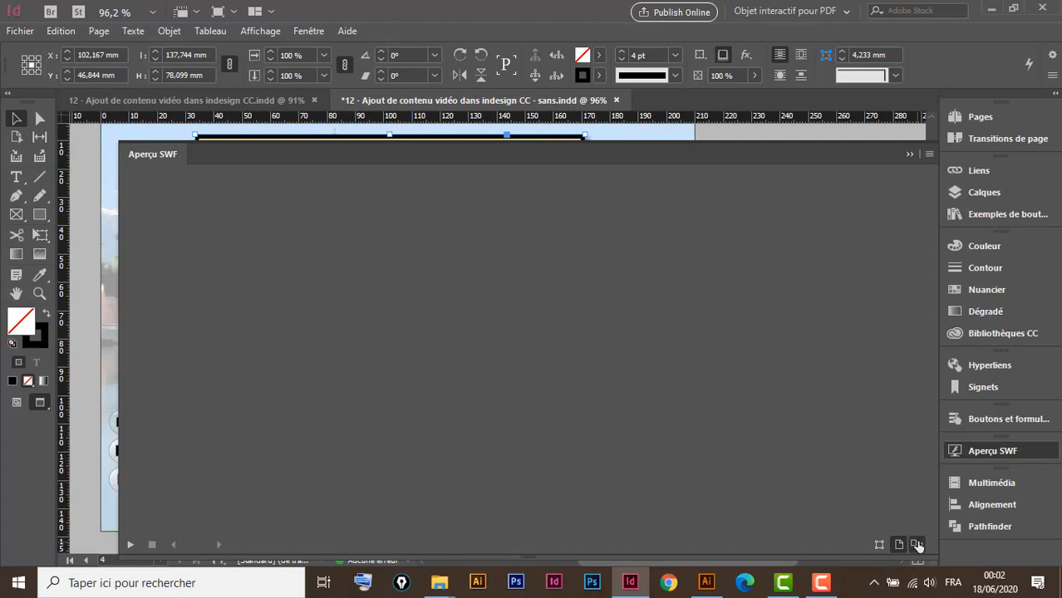
{"action": "left_click", "coordinate": [130, 546]}
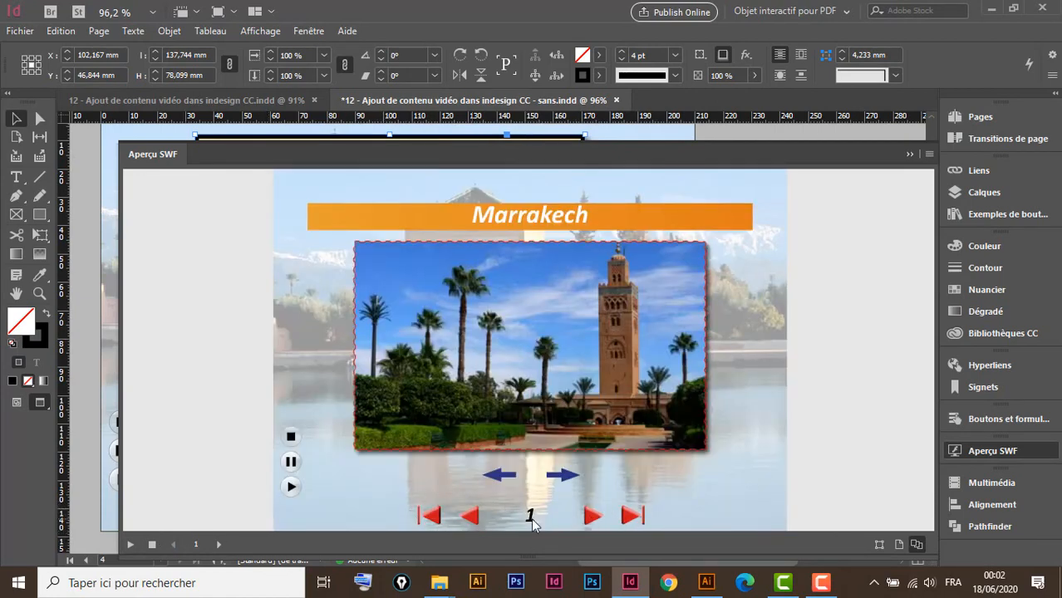
{"action": "left_click", "coordinate": [592, 519]}
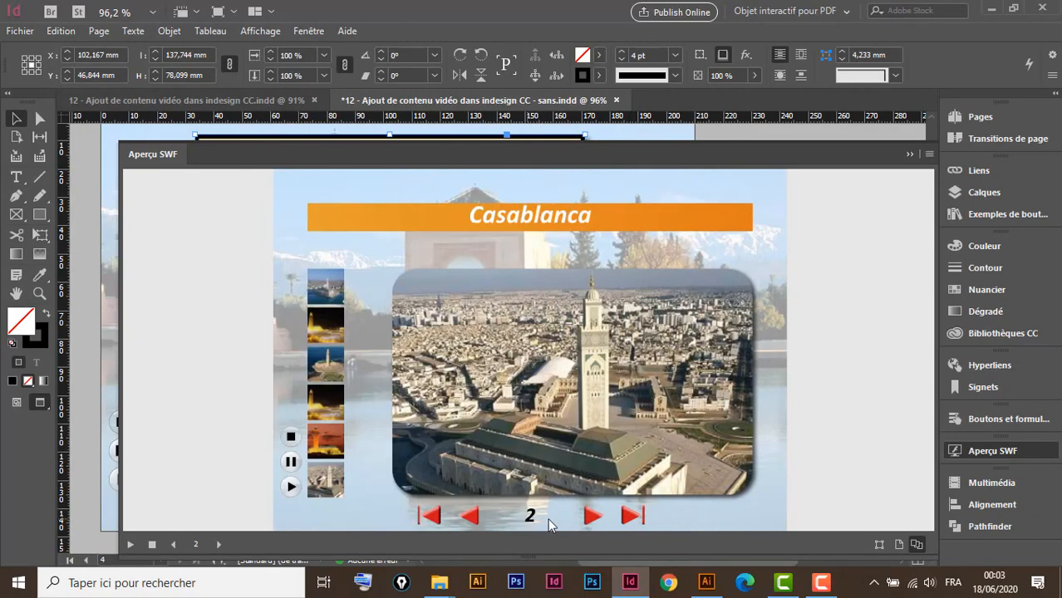
{"action": "left_click", "coordinate": [592, 517]}
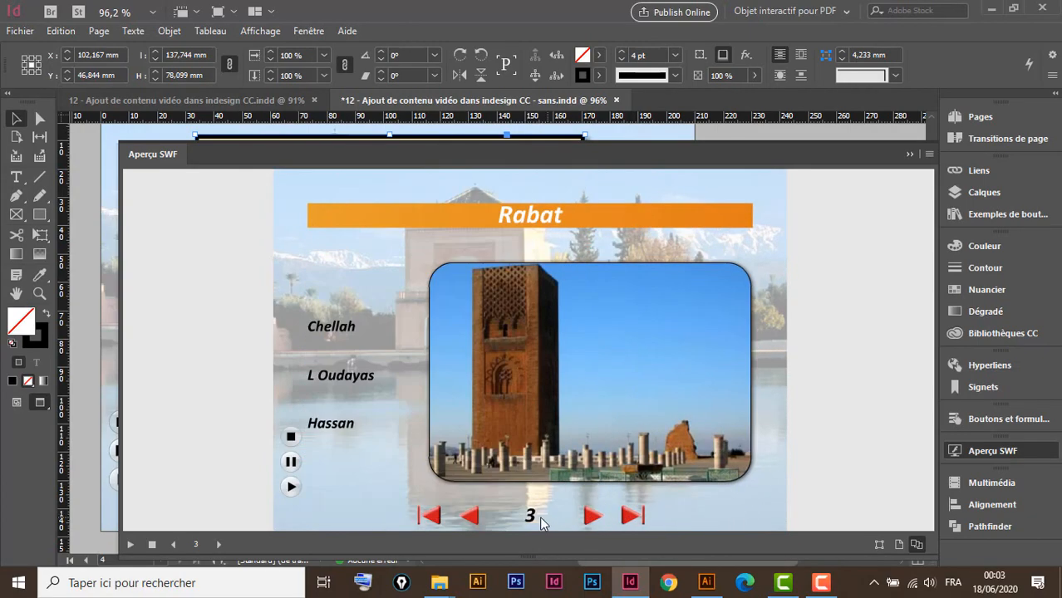
{"action": "left_click", "coordinate": [592, 519]}
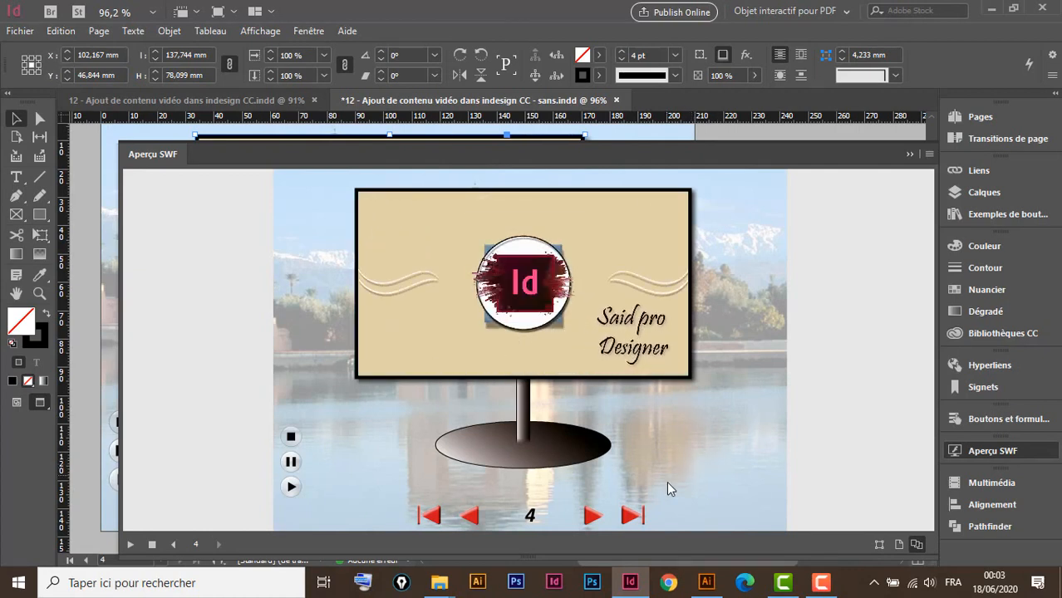
{"action": "left_click", "coordinate": [472, 518]}
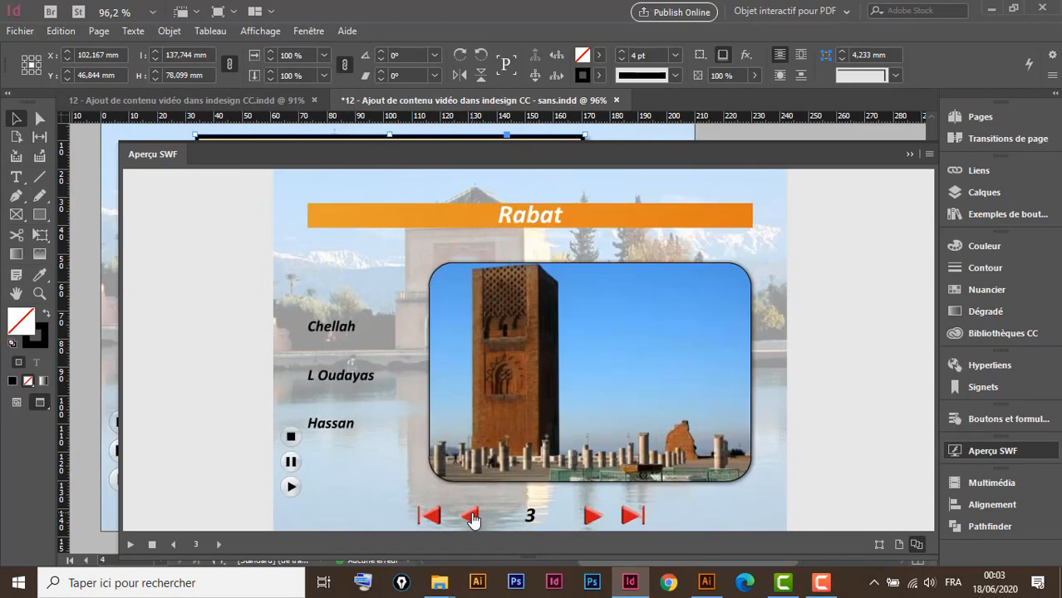
{"action": "left_click", "coordinate": [471, 518]}
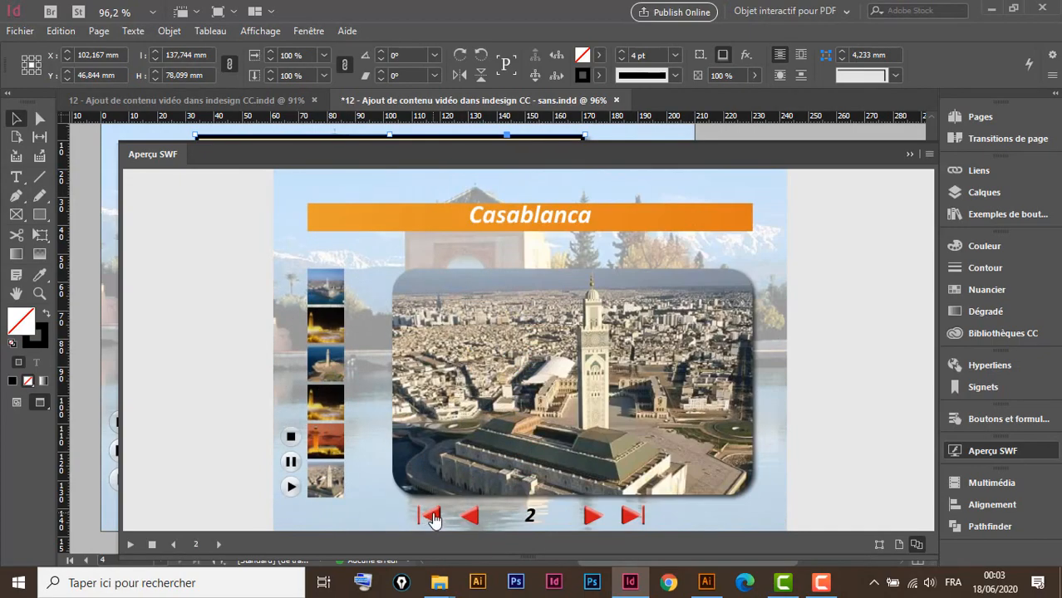
{"action": "left_click", "coordinate": [631, 518]}
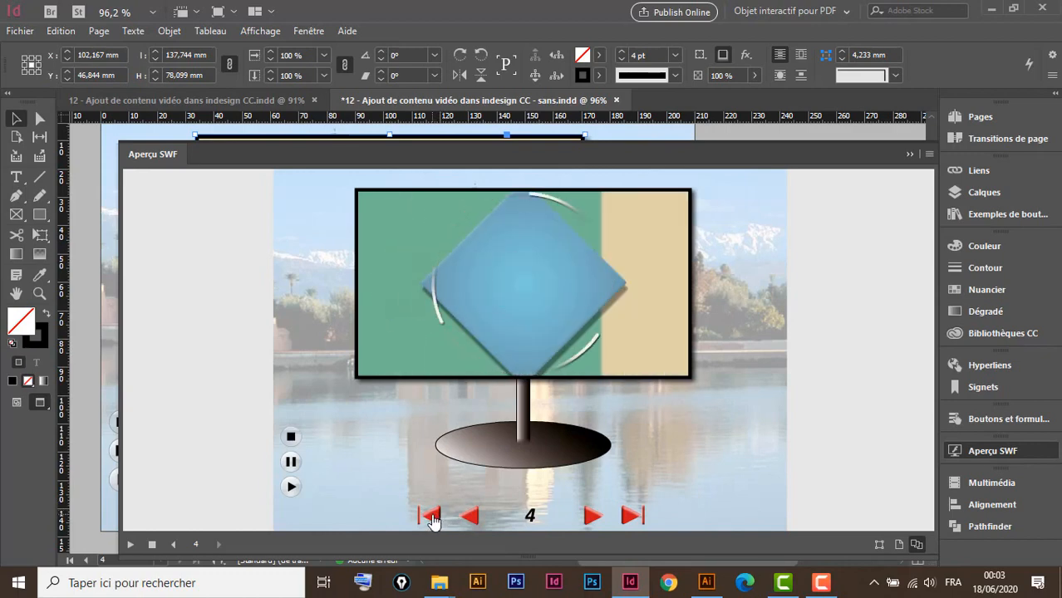
{"action": "left_click", "coordinate": [430, 517]}
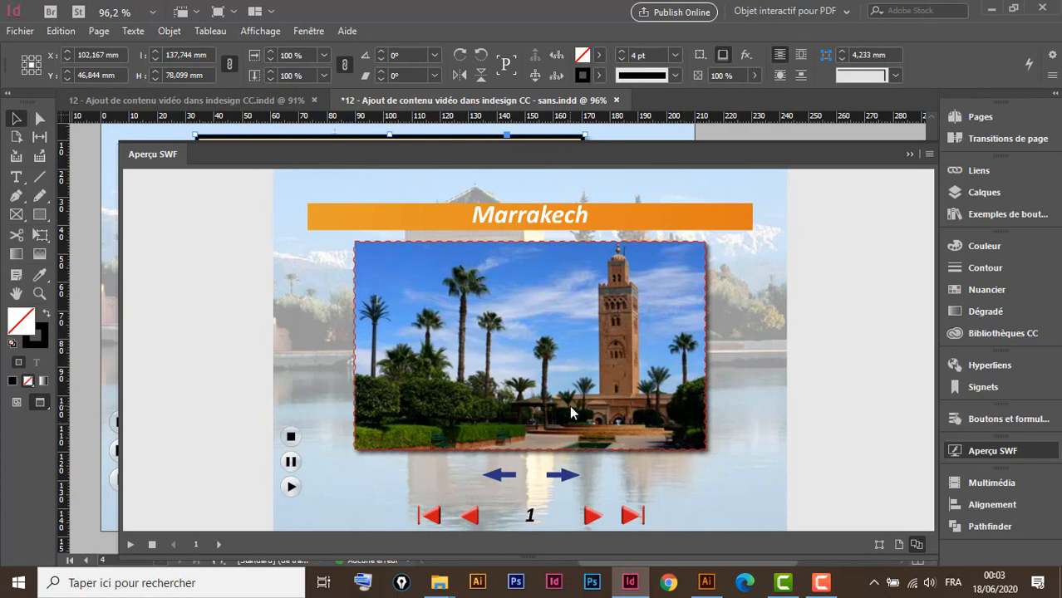
Close the SWF preview, then open and close the video's Multimédia settings
{"action": "left_click", "coordinate": [909, 155]}
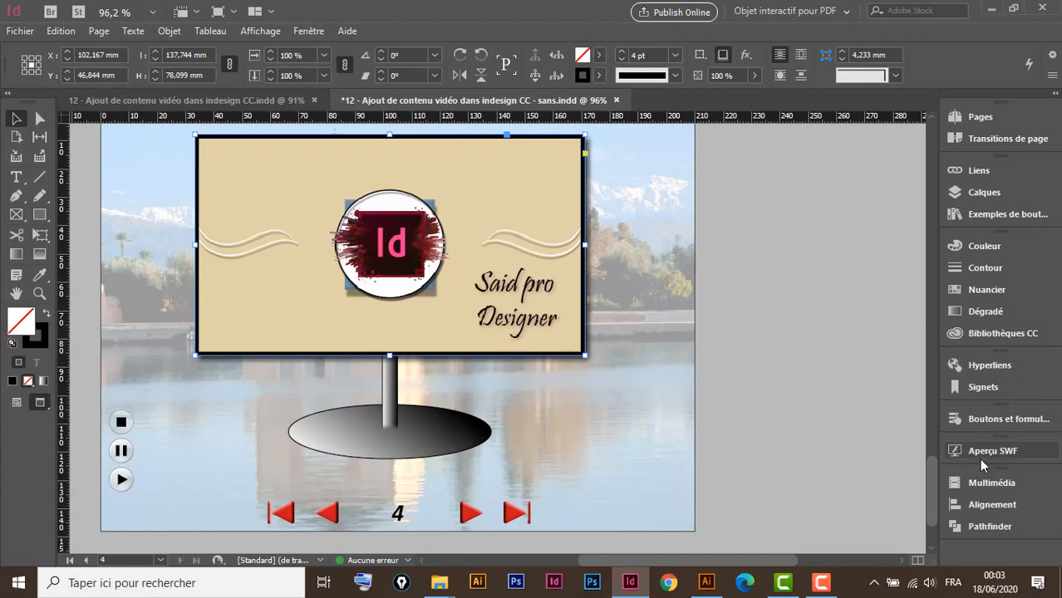
{"action": "left_click", "coordinate": [989, 486]}
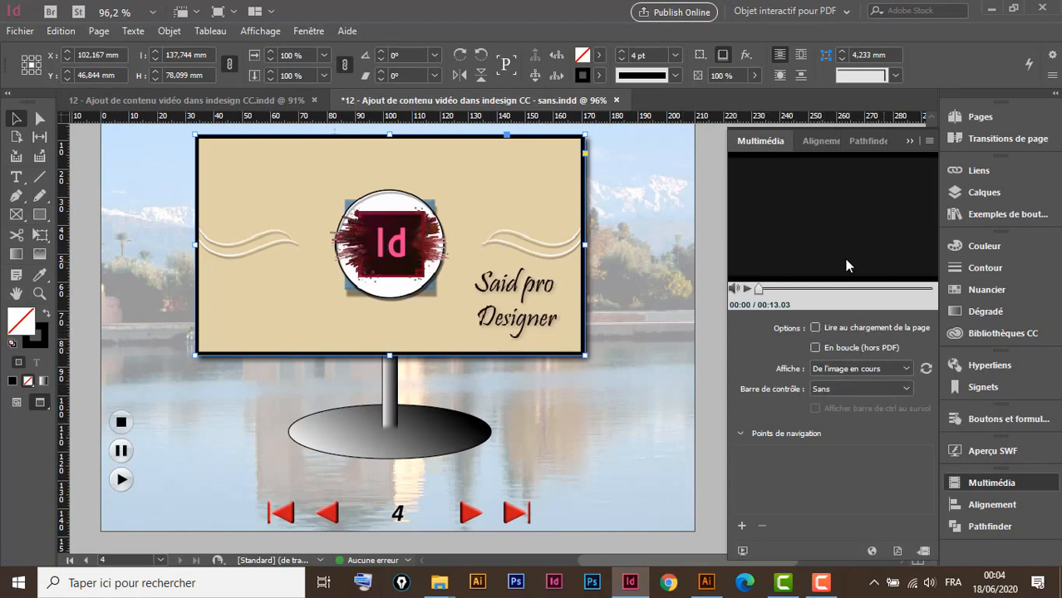
{"action": "left_click", "coordinate": [906, 140]}
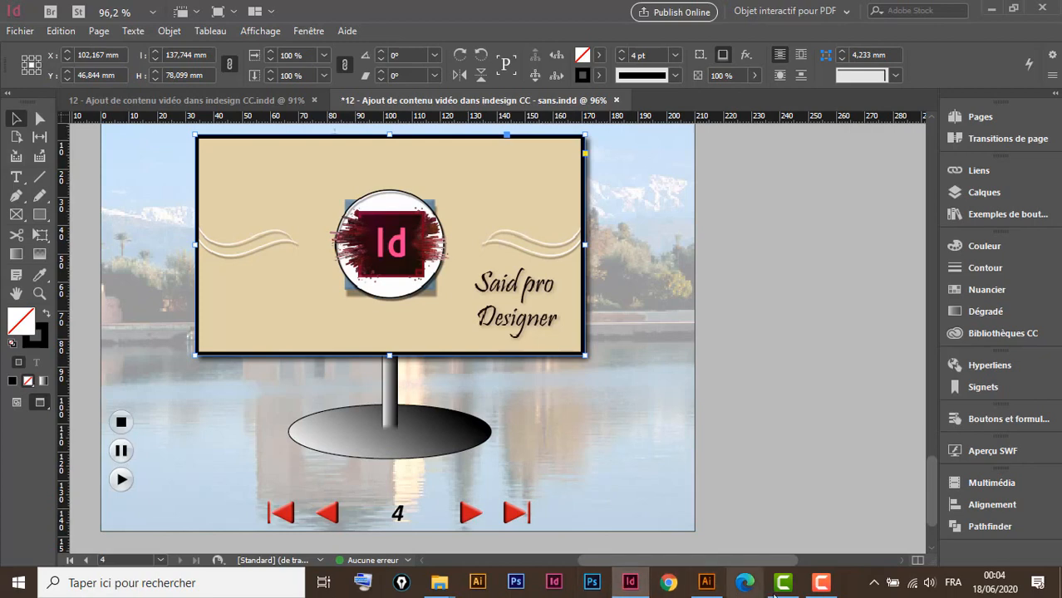
In Illustrator, open the Mobile symbol library and copy its yellow play button
{"action": "left_click", "coordinate": [706, 582]}
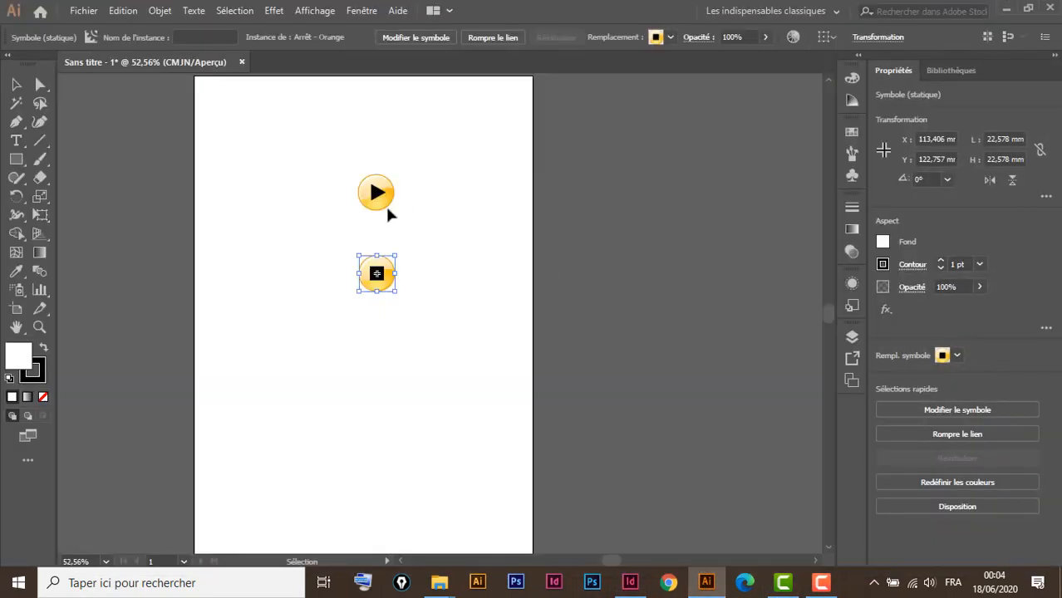
{"action": "left_click_drag", "start_coordinate": [422, 159], "coordinate": [438, 201]}
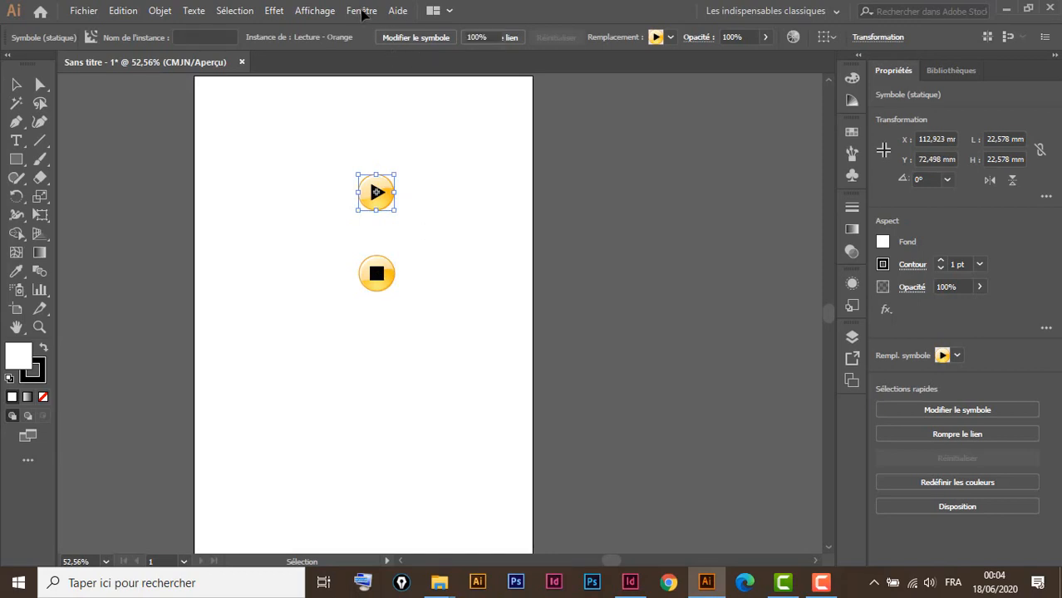
{"action": "left_click", "coordinate": [361, 11]}
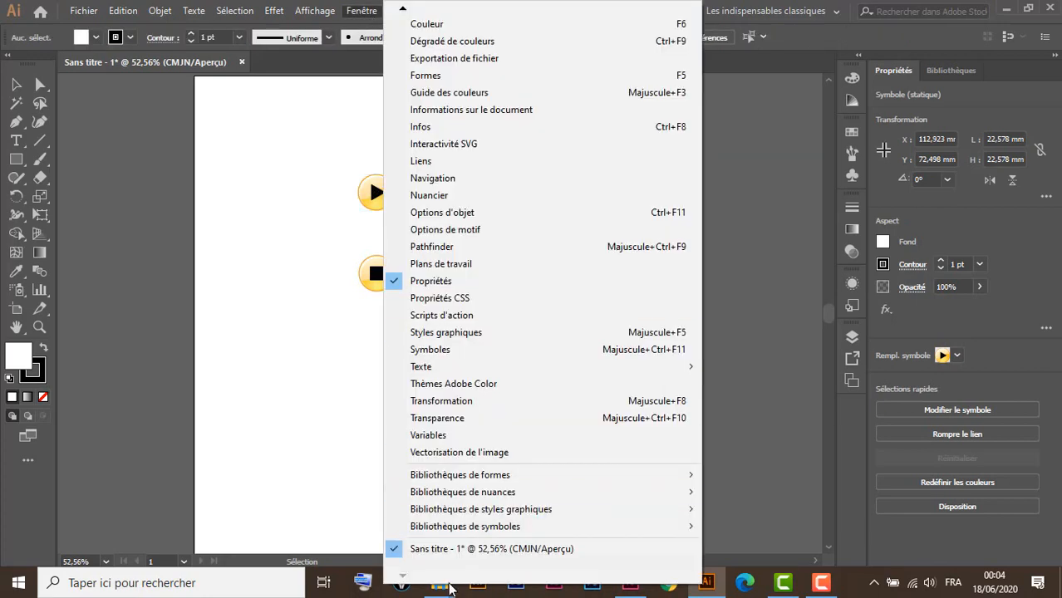
{"action": "mouse_move", "coordinate": [525, 530]}
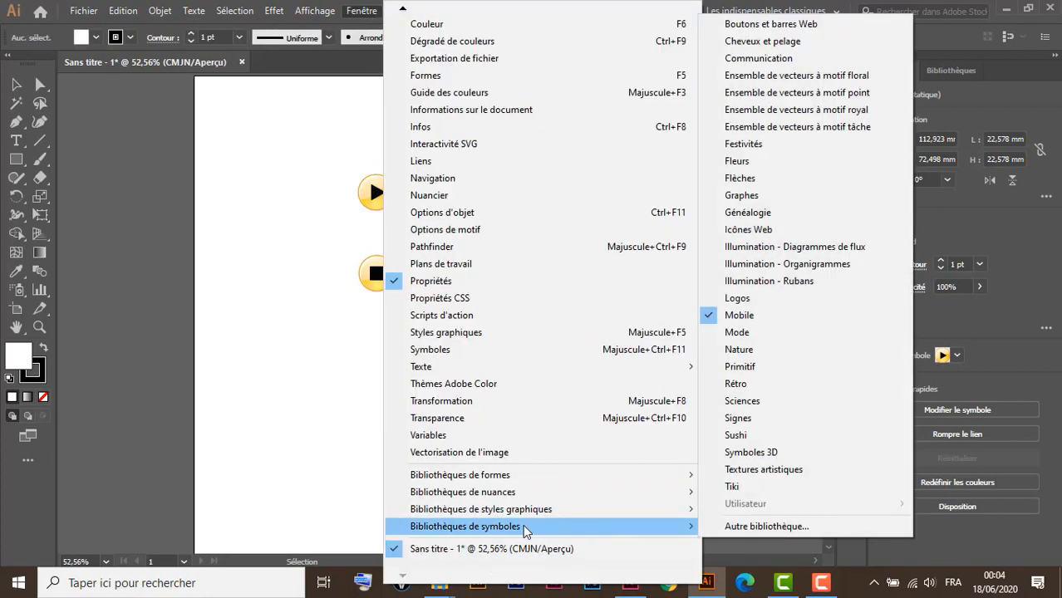
{"action": "left_click", "coordinate": [756, 317]}
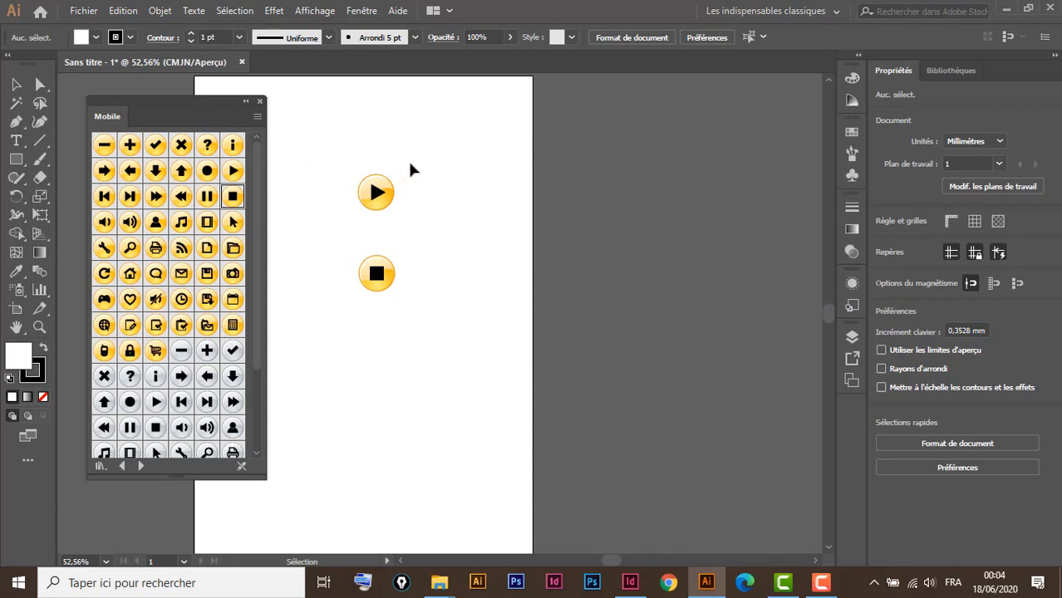
{"action": "left_click_drag", "start_coordinate": [412, 164], "coordinate": [355, 217]}
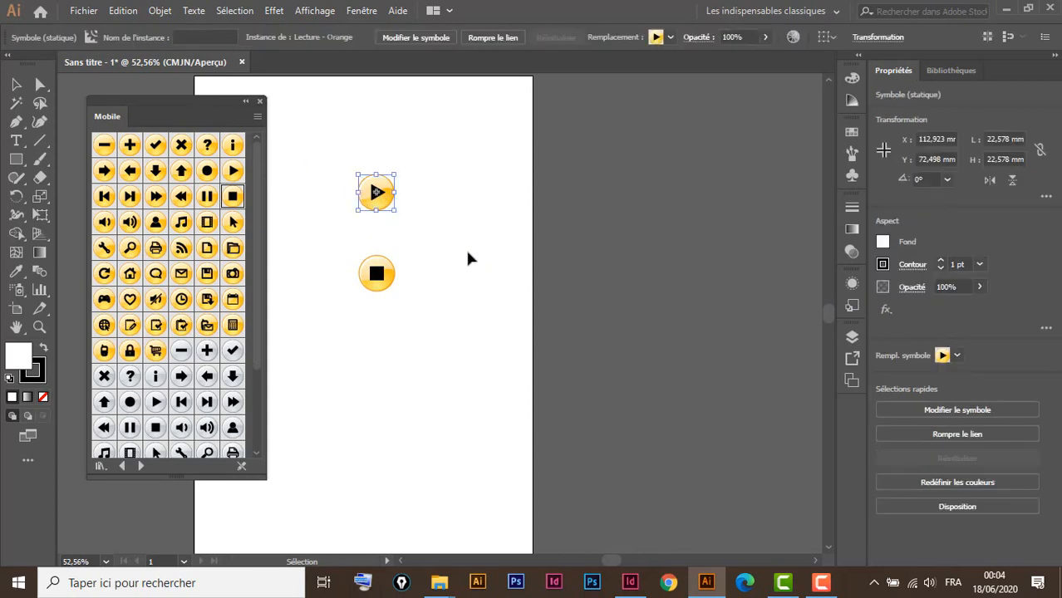
{"action": "key", "text": "a"}
Shrink the pasted play button to 8.79 mm beside the billboard pole, then select Illustrator's orange stop symbol
{"action": "left_click", "coordinate": [629, 583]}
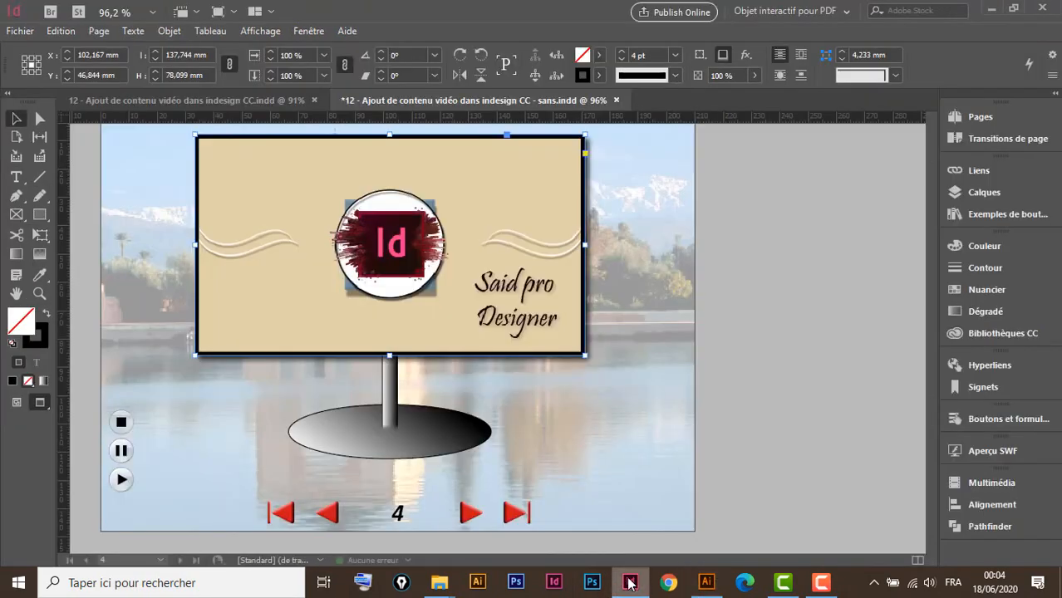
{"action": "left_click", "coordinate": [575, 407]}
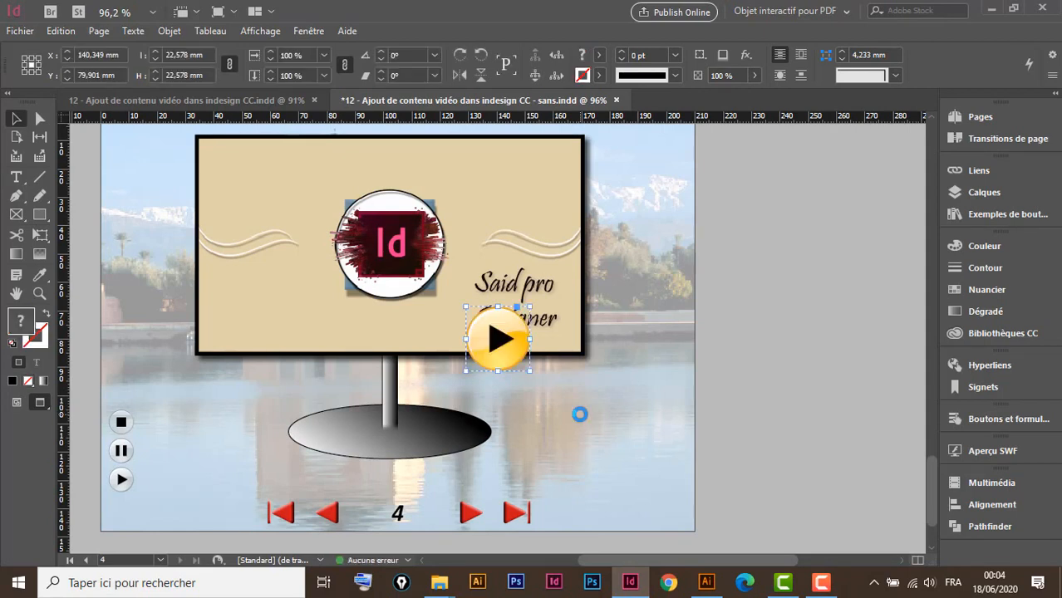
{"action": "left_click_drag", "start_coordinate": [516, 359], "coordinate": [554, 422]}
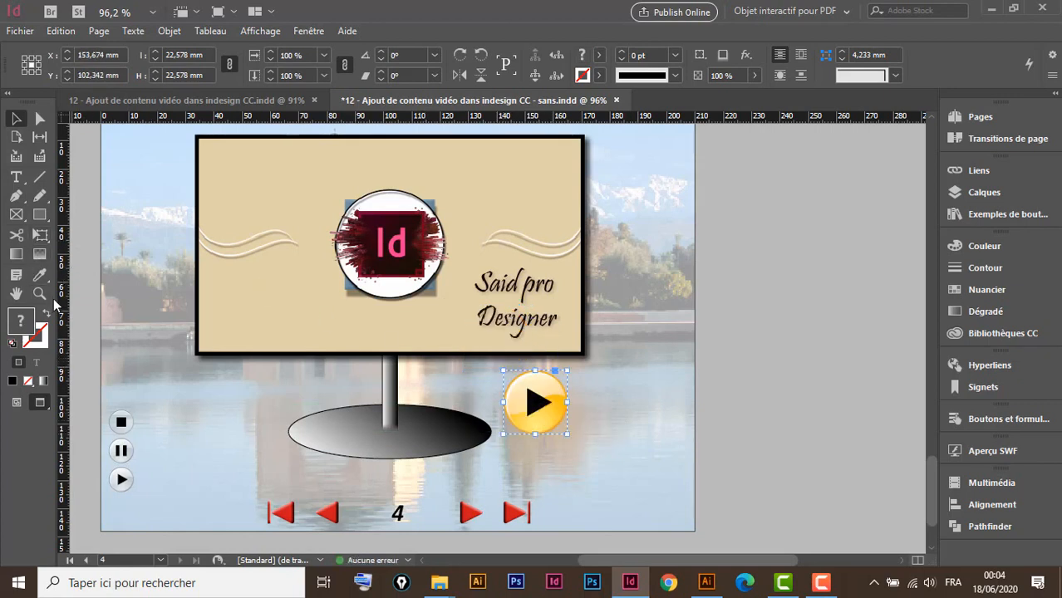
{"action": "left_click", "coordinate": [39, 236]}
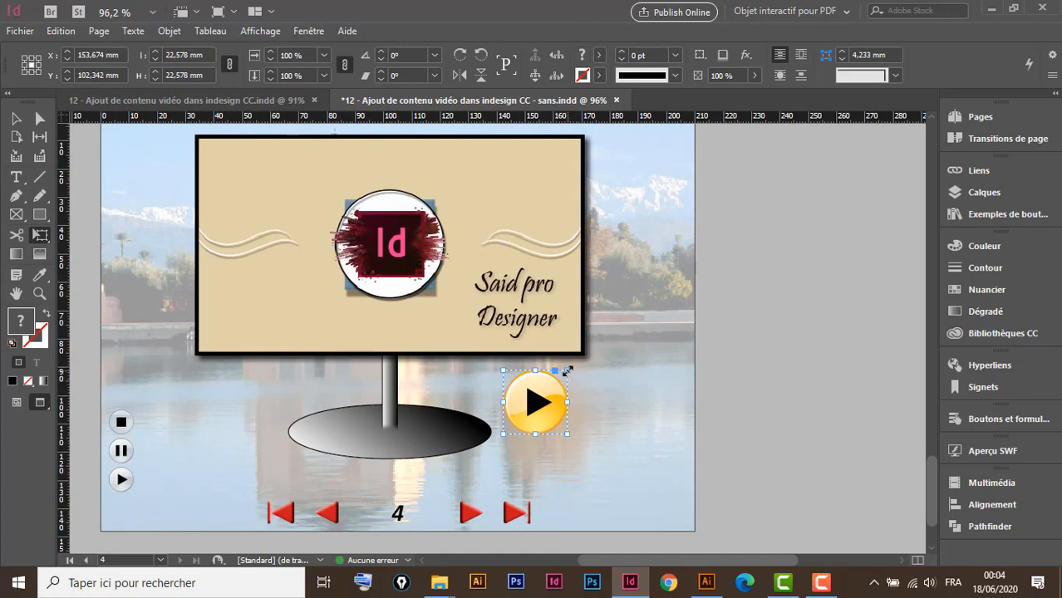
{"action": "left_click_drag", "start_coordinate": [566, 370], "coordinate": [536, 418]}
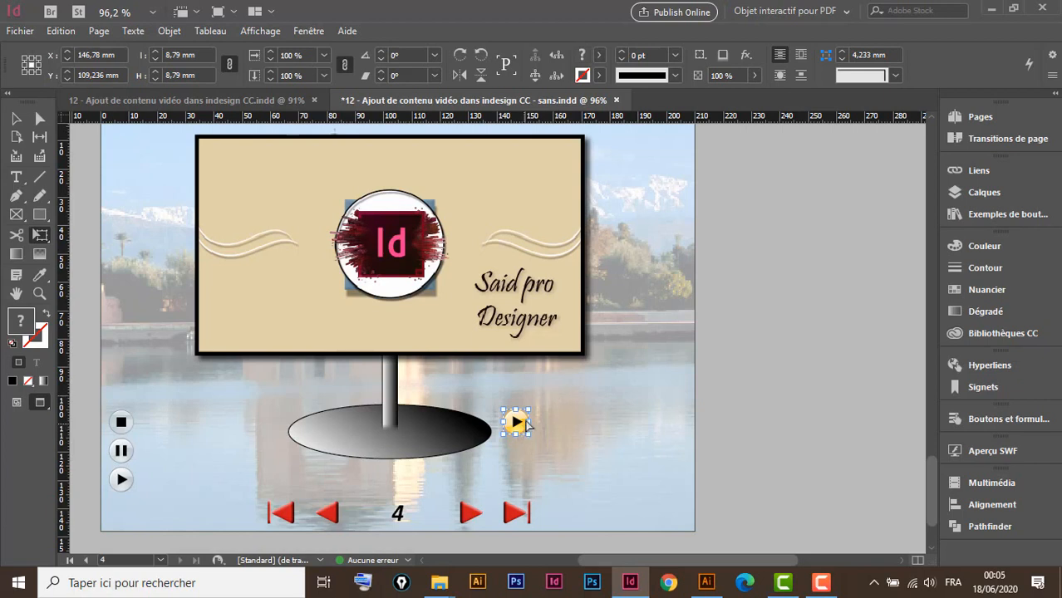
{"action": "left_click_drag", "start_coordinate": [512, 368], "coordinate": [536, 390]}
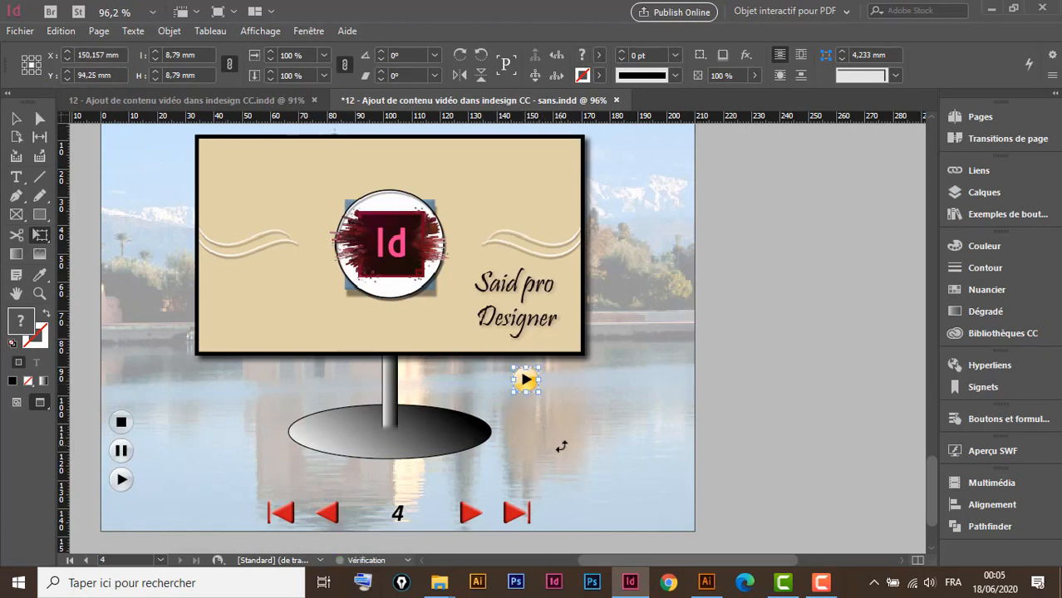
{"action": "left_click", "coordinate": [707, 582]}
{"action": "left_click_drag", "start_coordinate": [424, 246], "coordinate": [362, 327]}
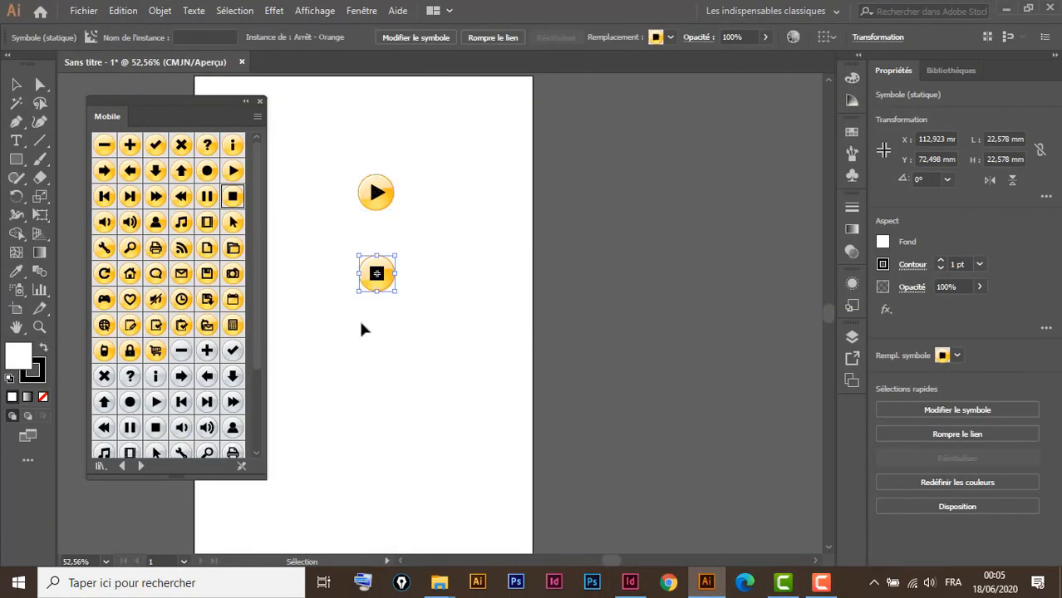
Copy the orange stop symbol from Illustrator and paste it onto page 4 in InDesign
{"action": "key", "text": "a"}
{"action": "key", "text": "v"}
{"action": "left_click", "coordinate": [630, 581]}
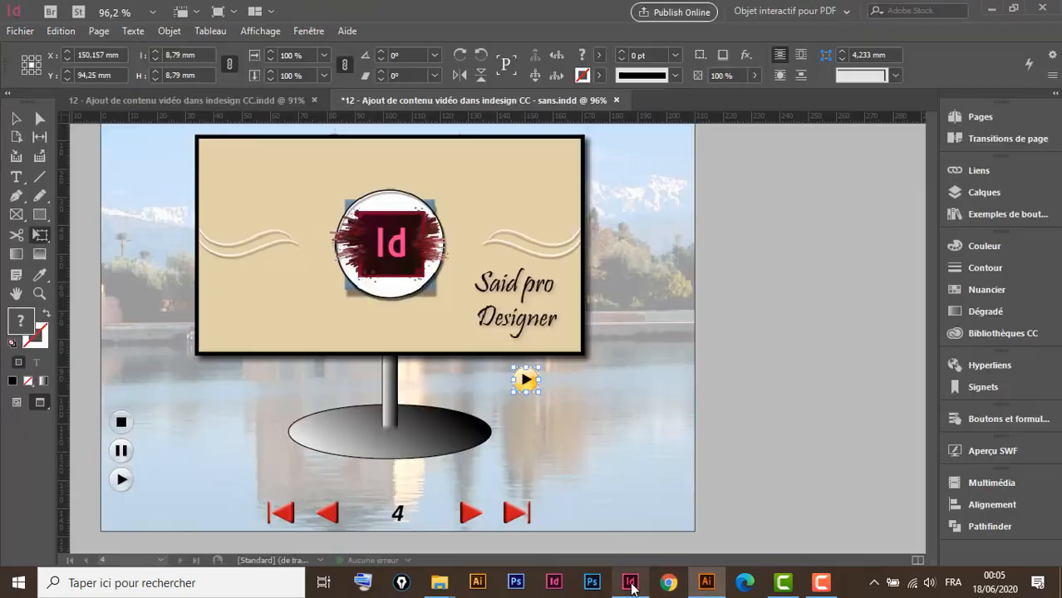
{"action": "key", "text": "v"}
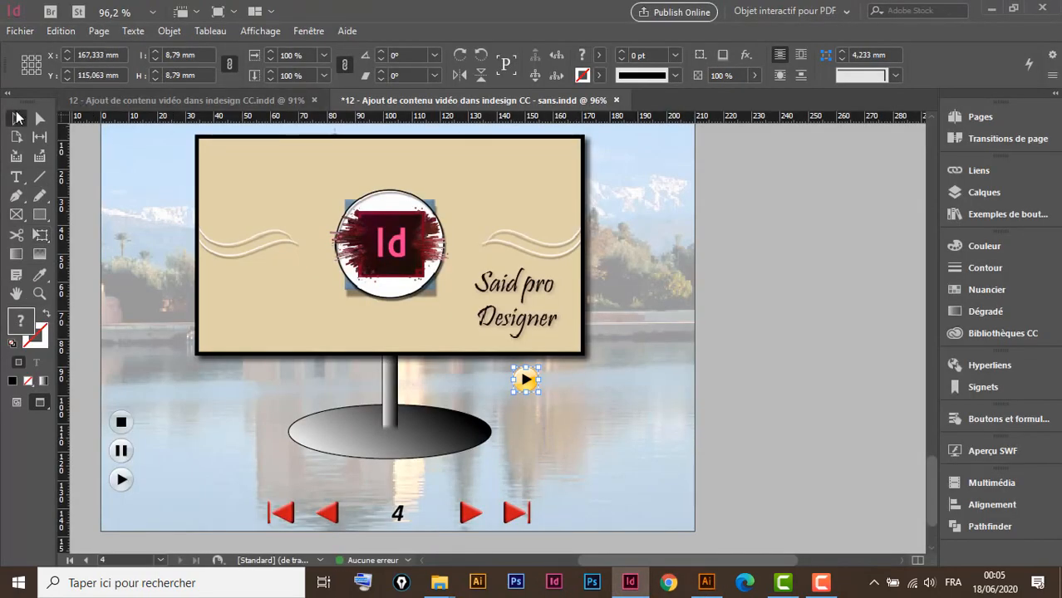
{"action": "left_click", "coordinate": [585, 454]}
{"action": "key", "text": "d"}
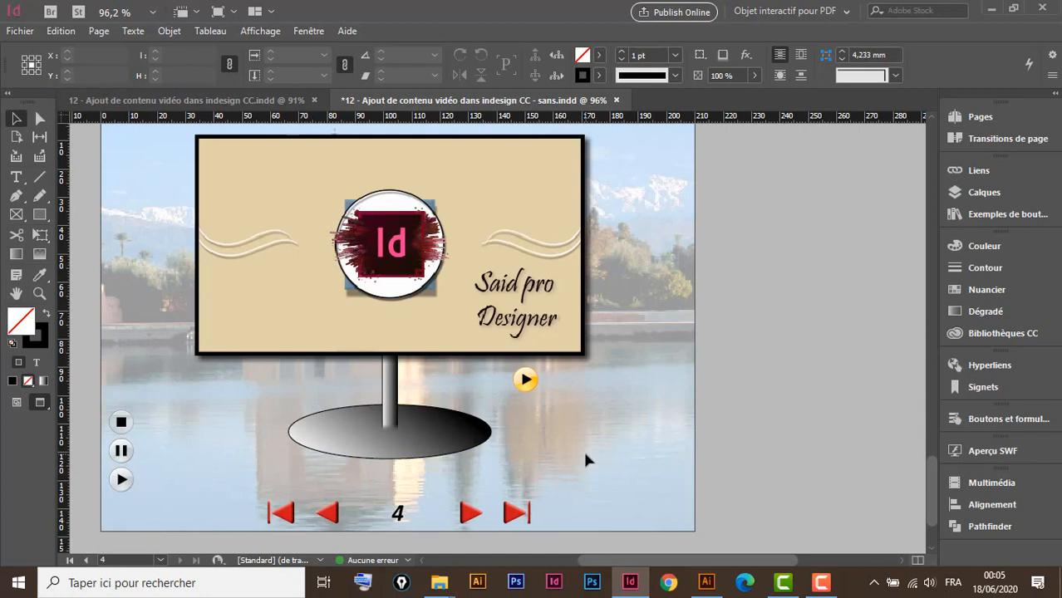
{"action": "key", "text": "ctrl+v"}
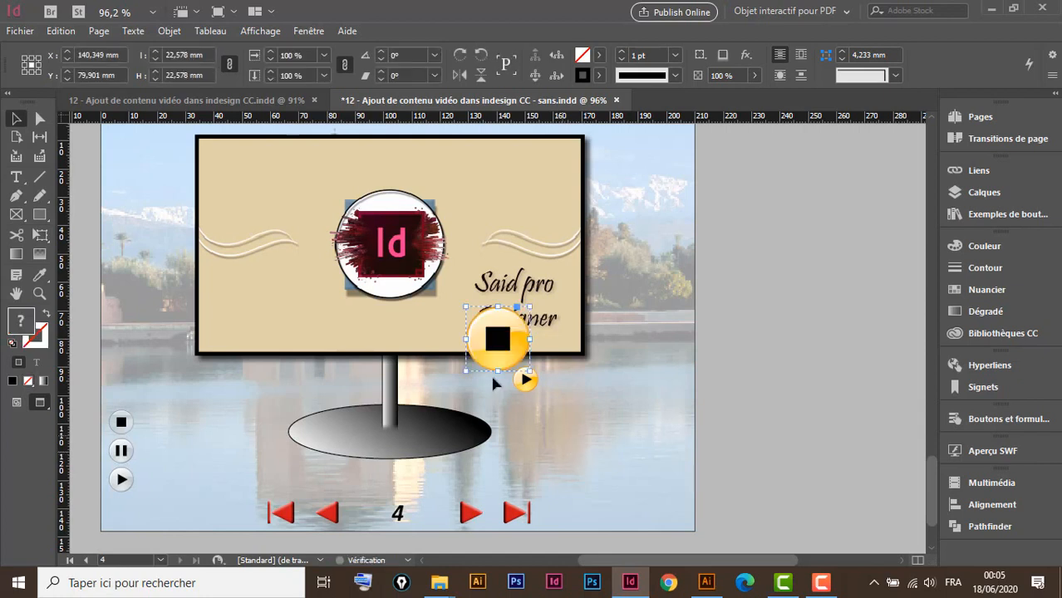
Scale the stop button down to about 7.98 × 8.96 mm and place it beside the play button
{"action": "left_click", "coordinate": [40, 241]}
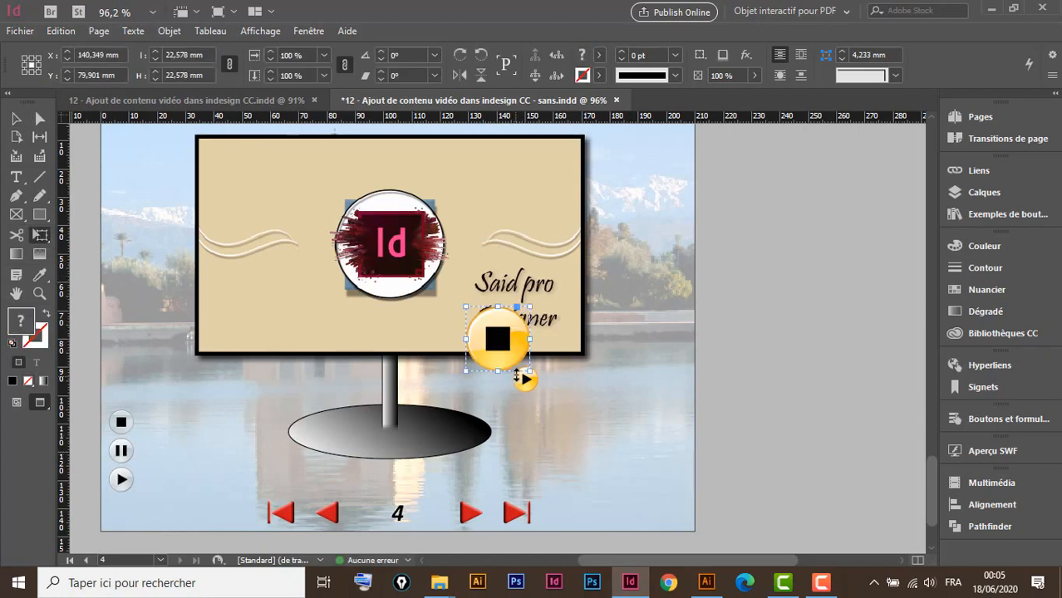
{"action": "left_click_drag", "start_coordinate": [511, 366], "coordinate": [612, 421]}
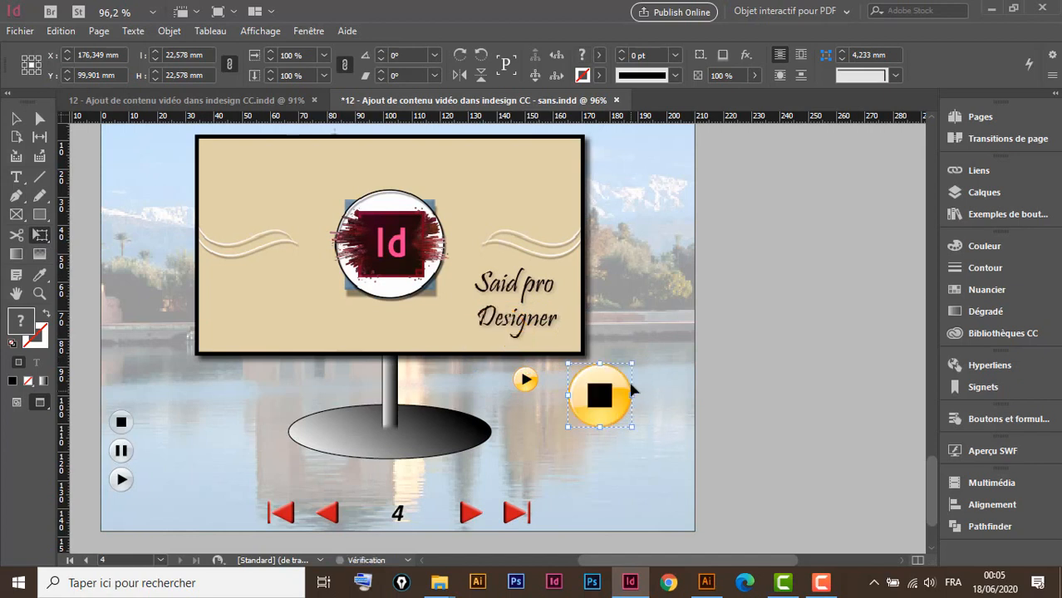
{"action": "left_click_drag", "start_coordinate": [629, 364], "coordinate": [597, 411]}
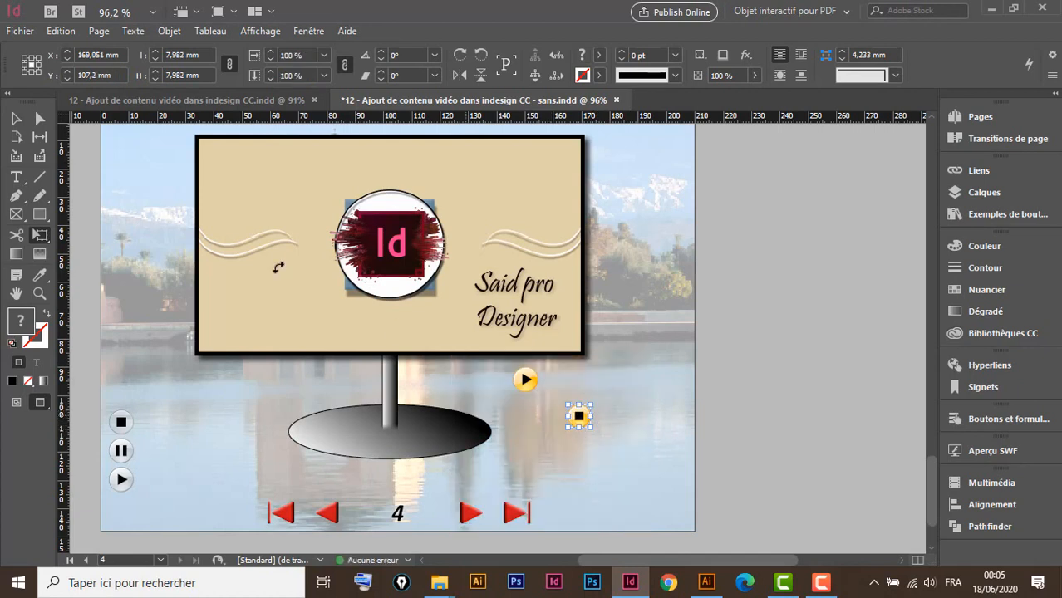
{"action": "left_click", "coordinate": [15, 118]}
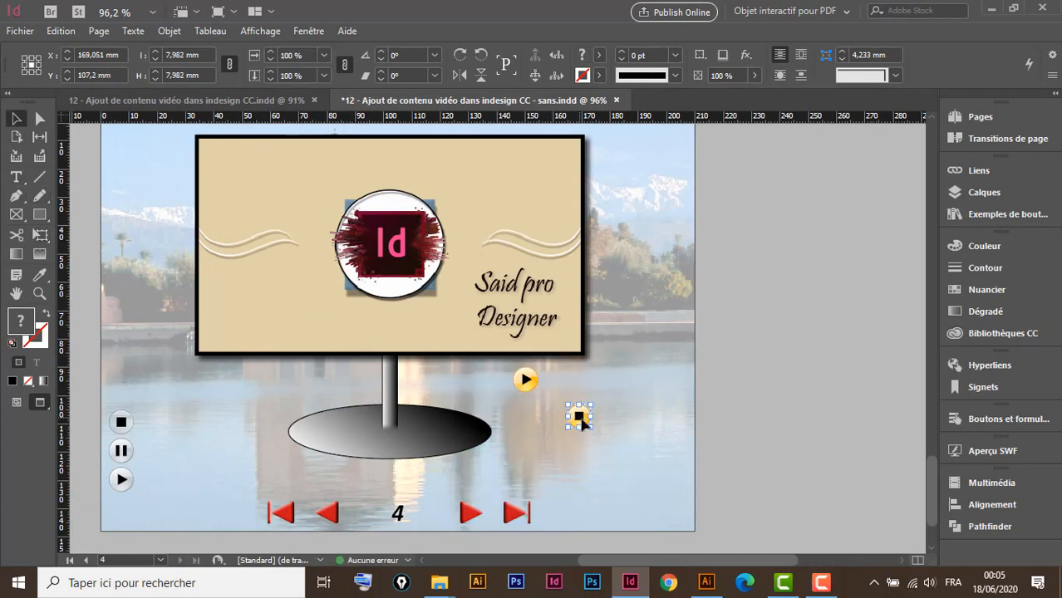
{"action": "mouse_move", "coordinate": [579, 416]}
{"action": "left_mouse_down"}
{"action": "mouse_move", "coordinate": [560, 382]}
{"action": "mouse_move", "coordinate": [580, 394]}
{"action": "mouse_move", "coordinate": [568, 391]}
{"action": "left_mouse_up"}
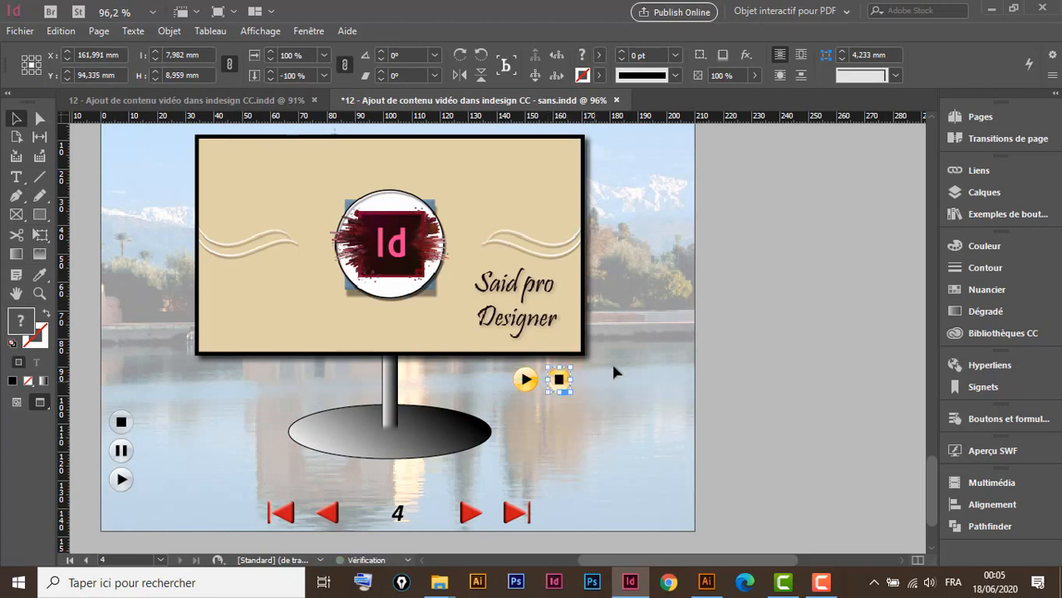
{"action": "key", "text": "ctrl+space"}
{"action": "mouse_move", "coordinate": [660, 305]}
{"action": "left_mouse_down"}
{"action": "mouse_move", "coordinate": [545, 392]}
{"action": "mouse_move", "coordinate": [401, 458]}
{"action": "left_mouse_up"}
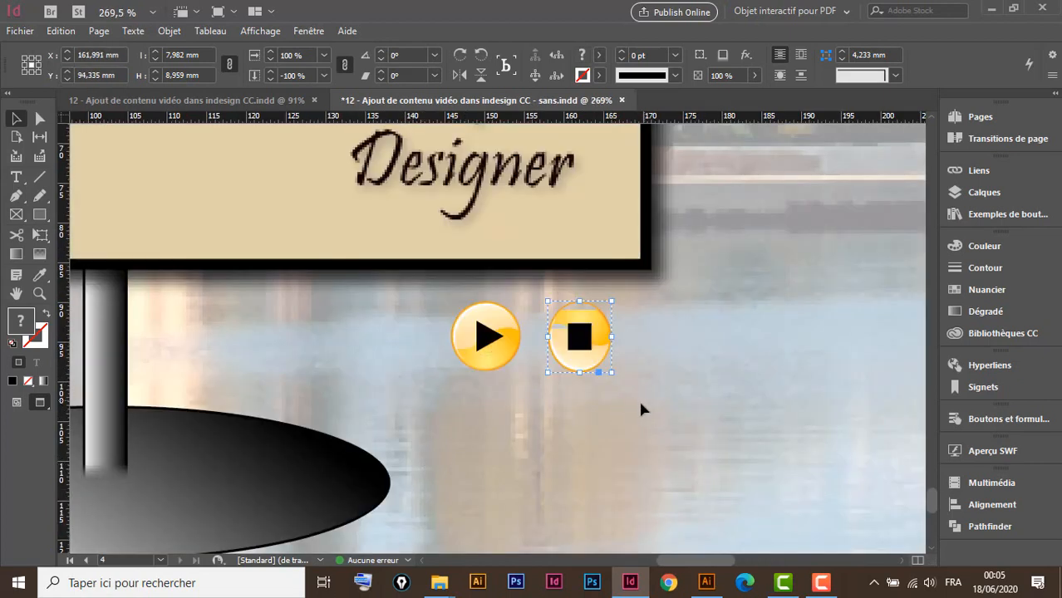
Undo the misplacement, resize the stop button to 8.593 × 8.593 mm, and align it right of the play button
{"action": "key", "text": "ctrl+z"}
{"action": "key", "text": "ctrl+z"}
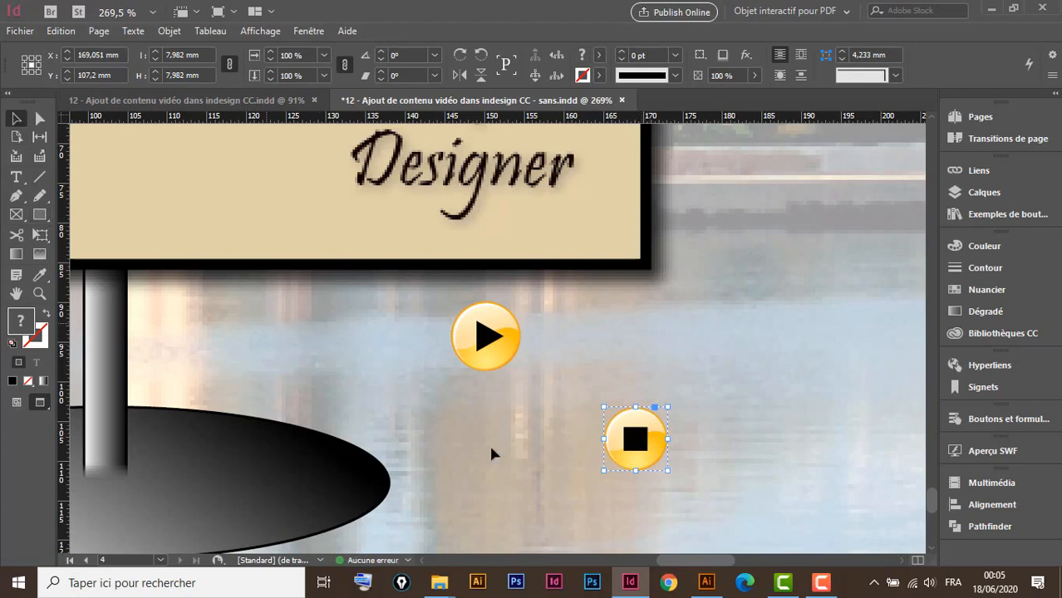
{"action": "left_click", "coordinate": [42, 239]}
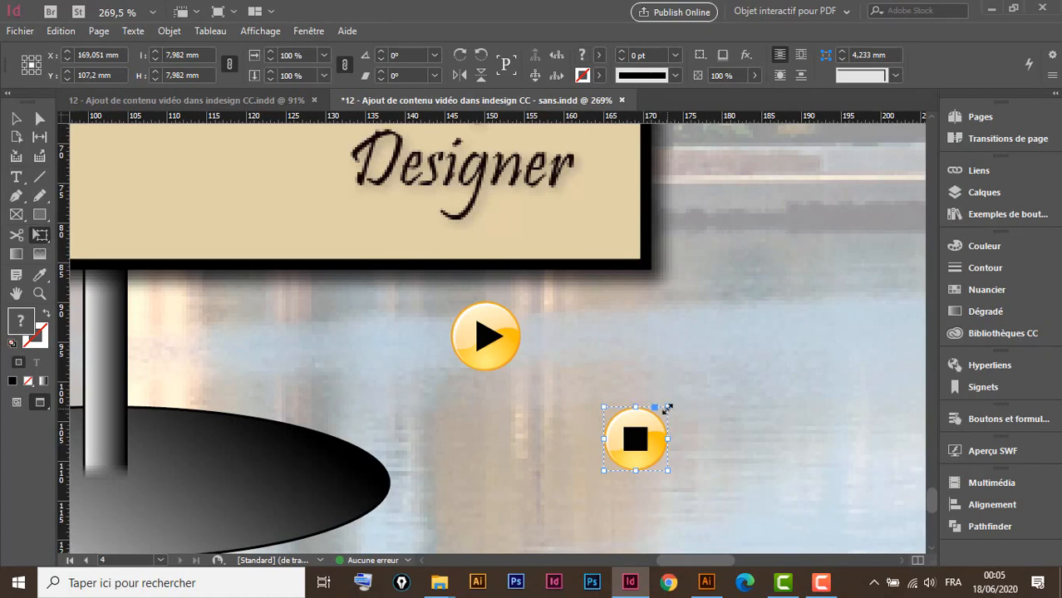
{"action": "left_click_drag", "start_coordinate": [666, 409], "coordinate": [669, 408]}
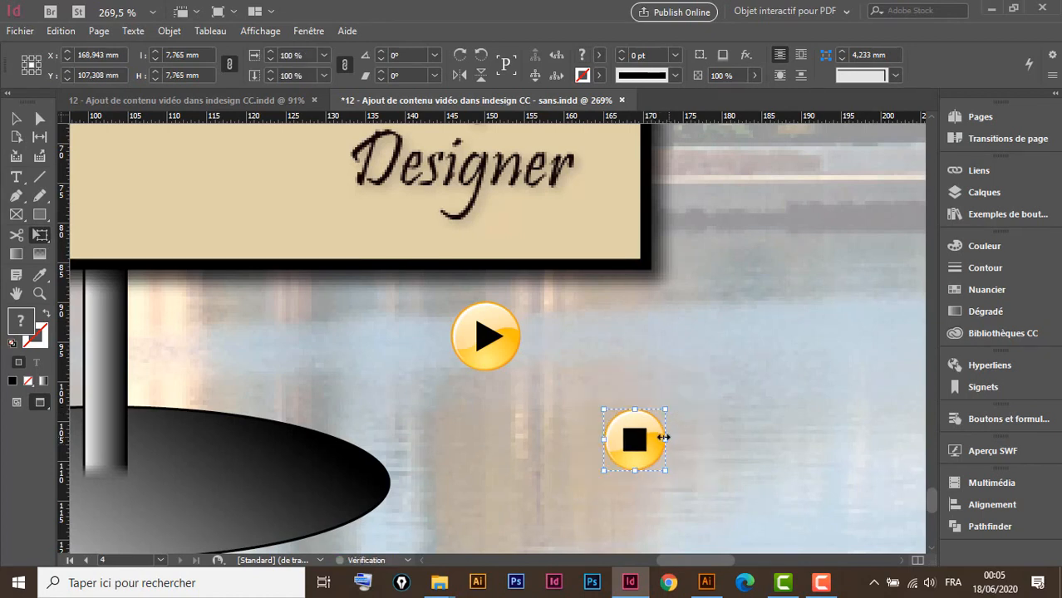
{"action": "left_click", "coordinate": [511, 341]}
{"action": "left_click_drag", "start_coordinate": [510, 336], "coordinate": [510, 337]}
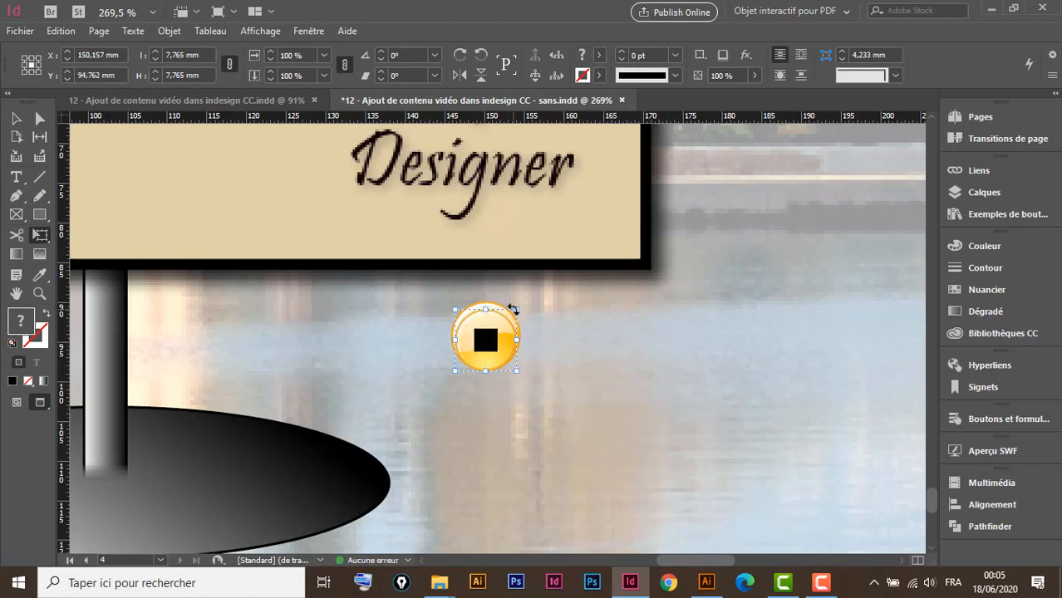
{"action": "mouse_move", "coordinate": [514, 310]}
{"action": "left_mouse_down"}
{"action": "mouse_move", "coordinate": [517, 301]}
{"action": "mouse_move", "coordinate": [503, 322]}
{"action": "left_mouse_up"}
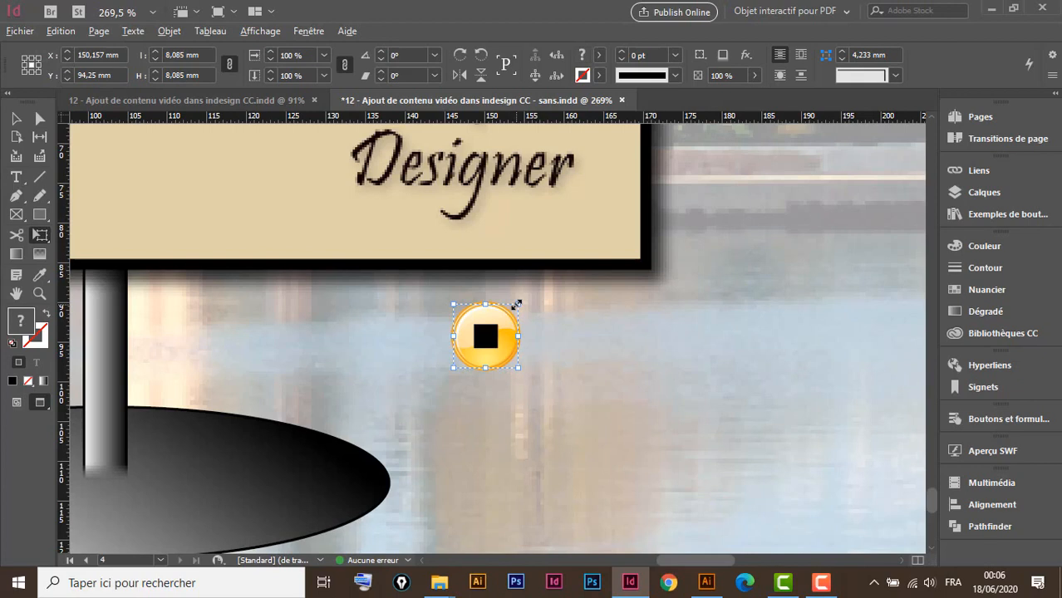
{"action": "left_click_drag", "start_coordinate": [516, 305], "coordinate": [519, 299]}
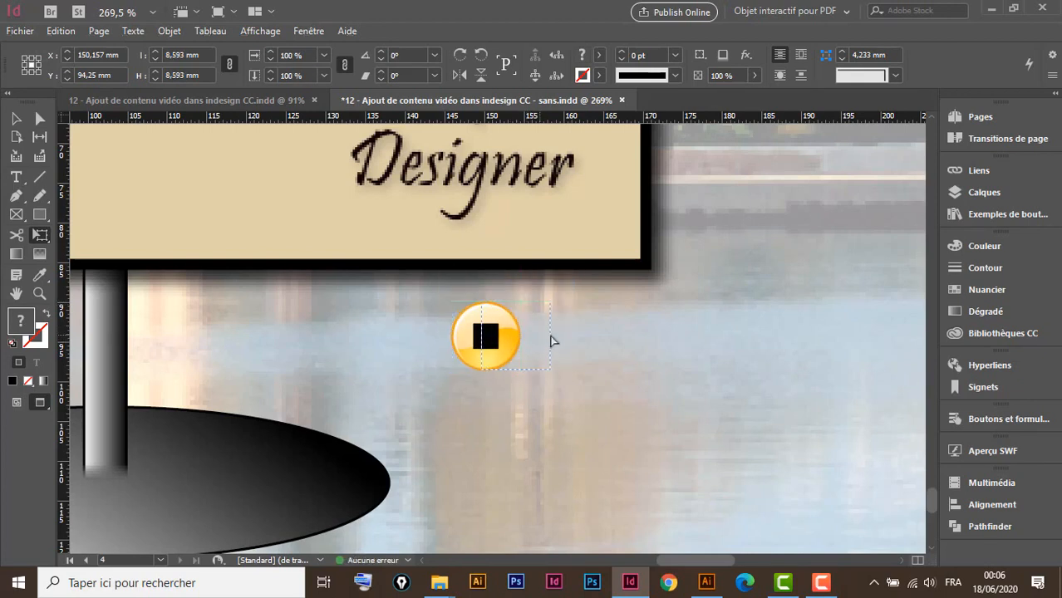
{"action": "left_click_drag", "start_coordinate": [593, 340], "coordinate": [598, 341]}
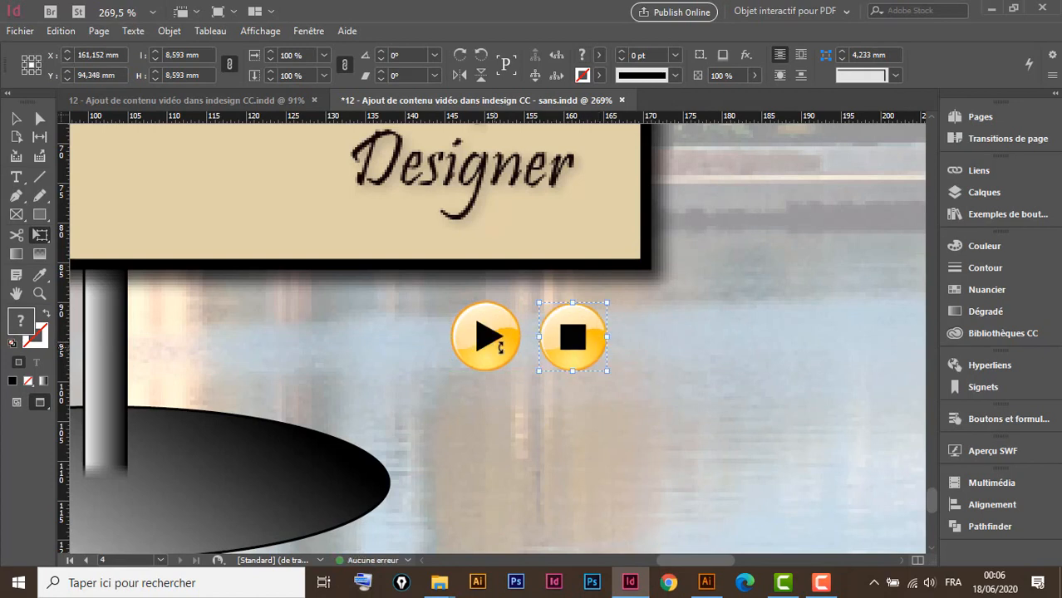
{"action": "left_click", "coordinate": [15, 119]}
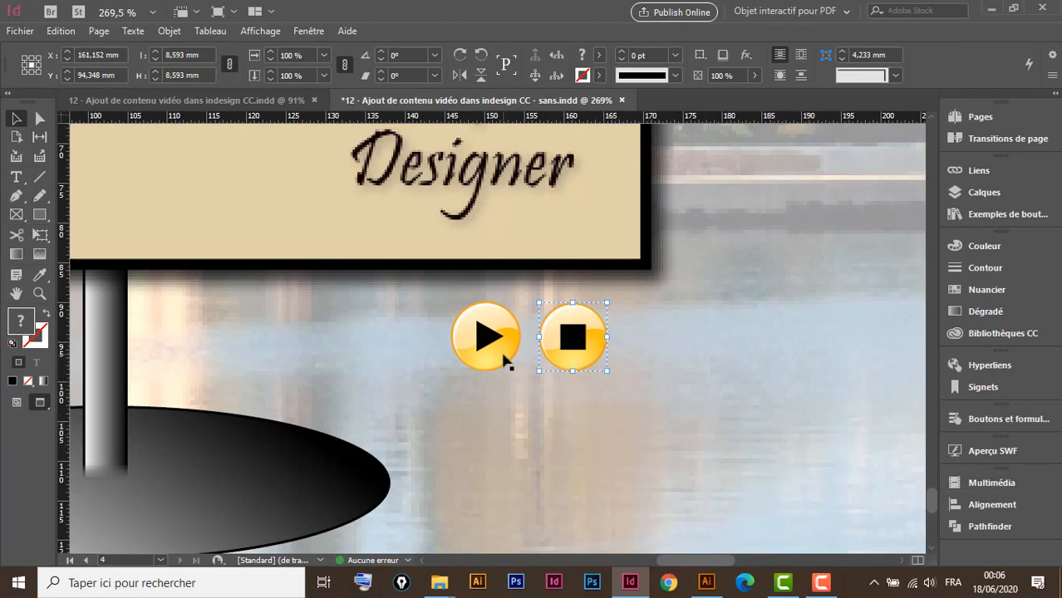
{"action": "left_click", "coordinate": [504, 359]}
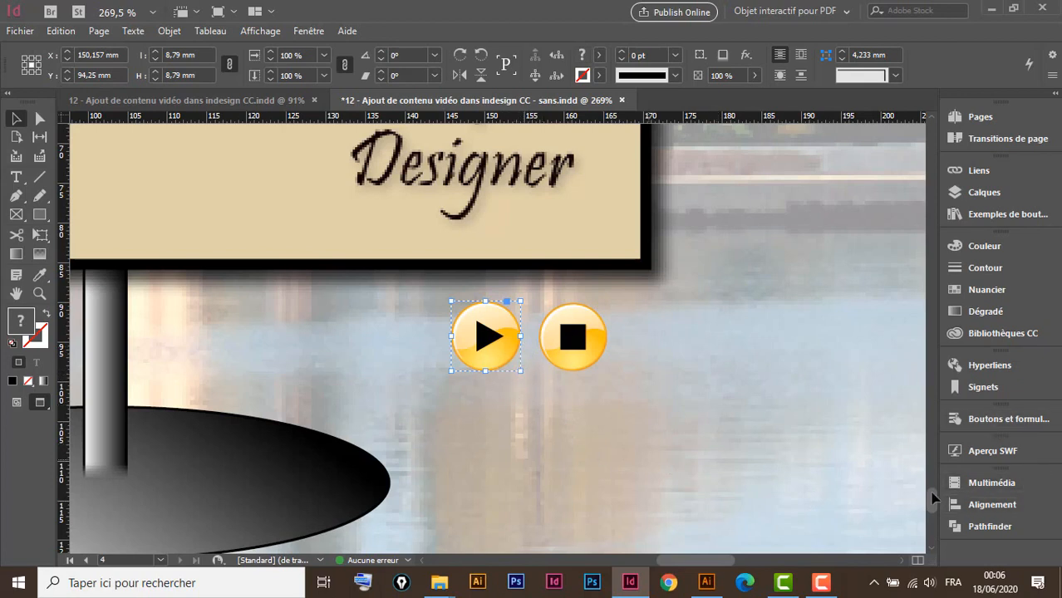
Make the yellow play icon a Bouton with a Vidéo action playing intro pour ma chaine.mp4
{"action": "left_click", "coordinate": [995, 419]}
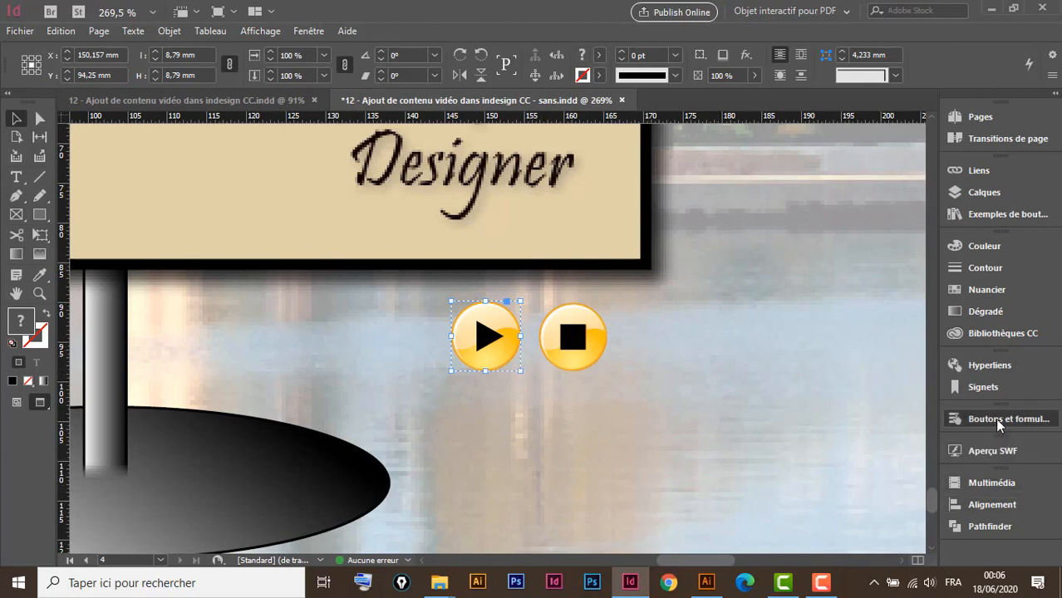
{"action": "left_click", "coordinate": [792, 295]}
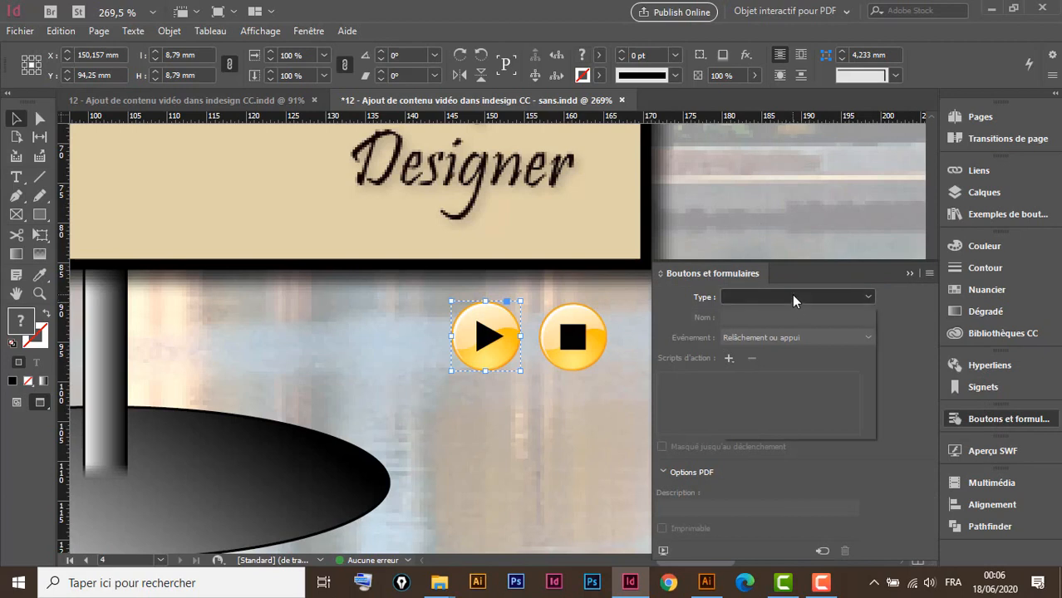
{"action": "left_click", "coordinate": [767, 314]}
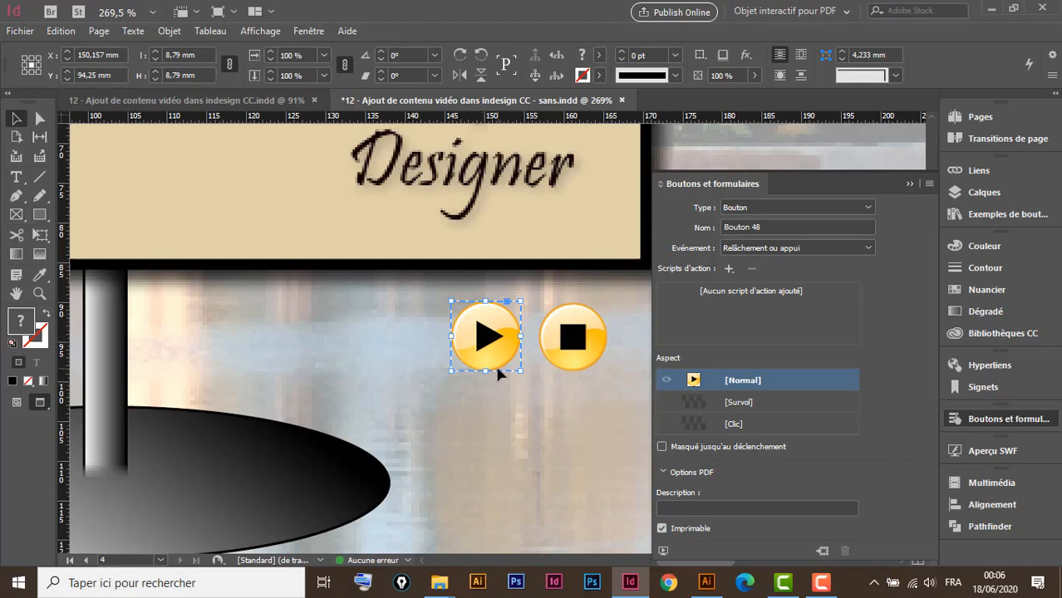
{"action": "key", "text": "ctrl+minus"}
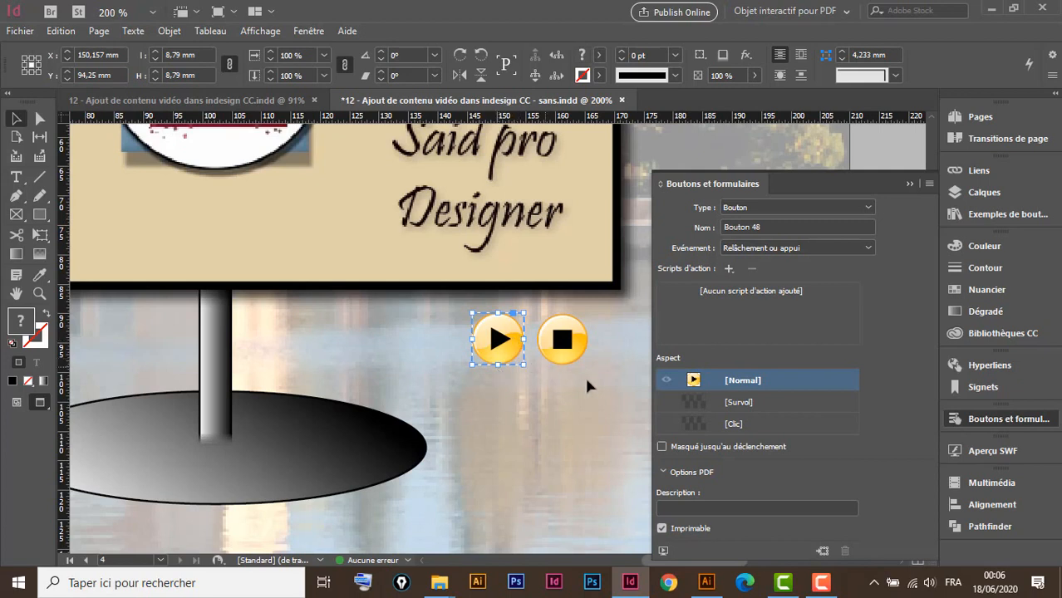
{"action": "left_click", "coordinate": [728, 269]}
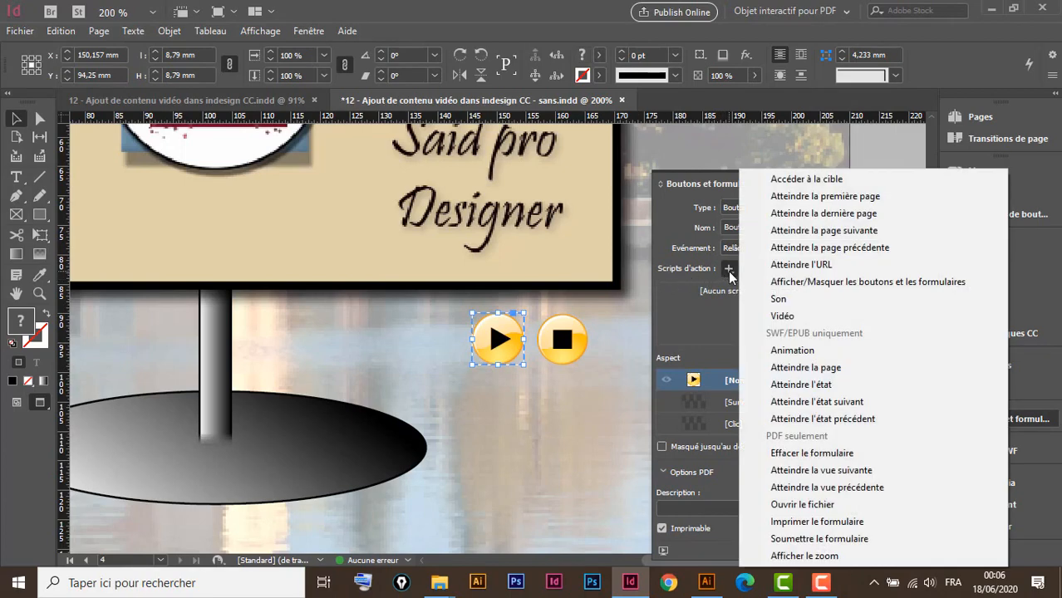
{"action": "left_click", "coordinate": [787, 316]}
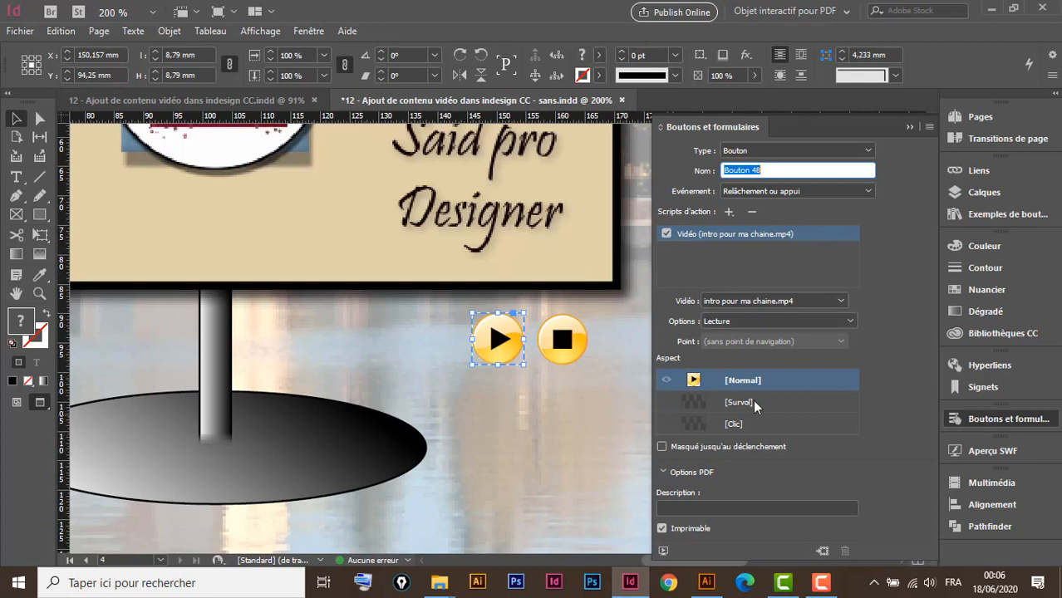
Keep the play button's video option on Lecture and add a [Survol] state
{"action": "left_click", "coordinate": [747, 321]}
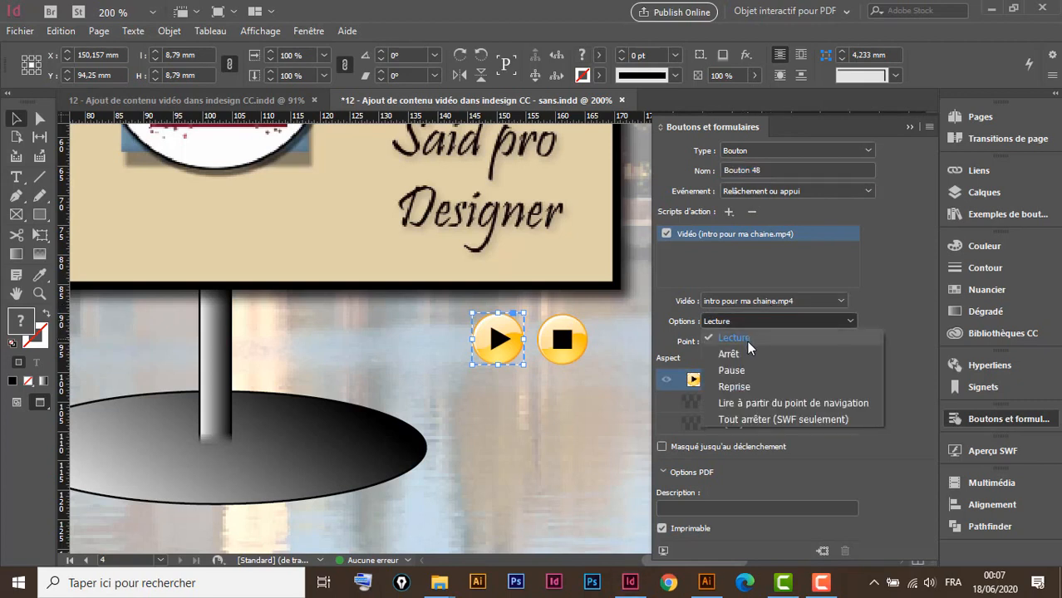
{"action": "left_click", "coordinate": [743, 337]}
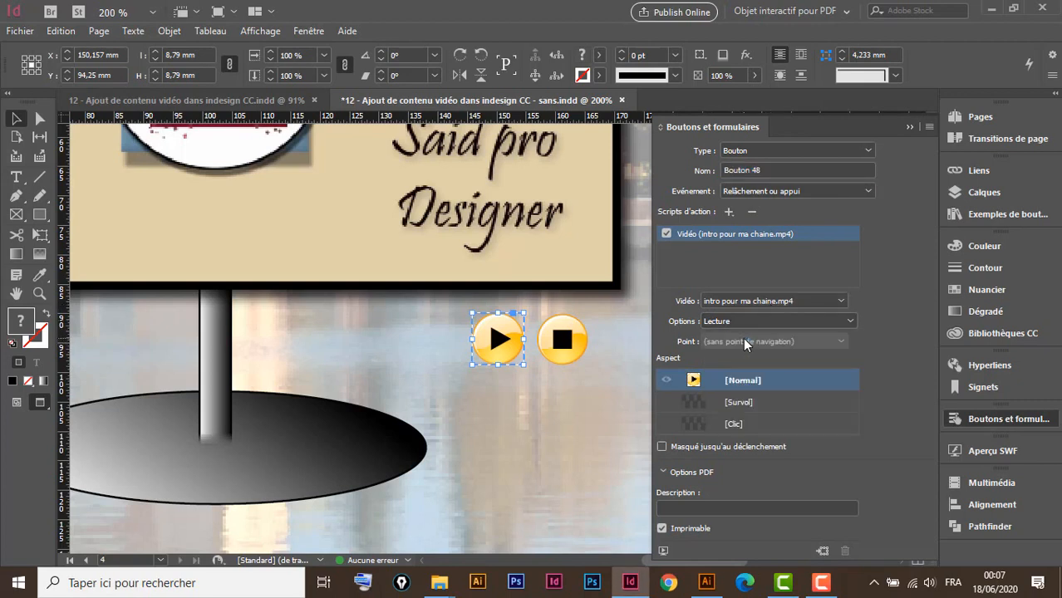
{"action": "left_click", "coordinate": [764, 404]}
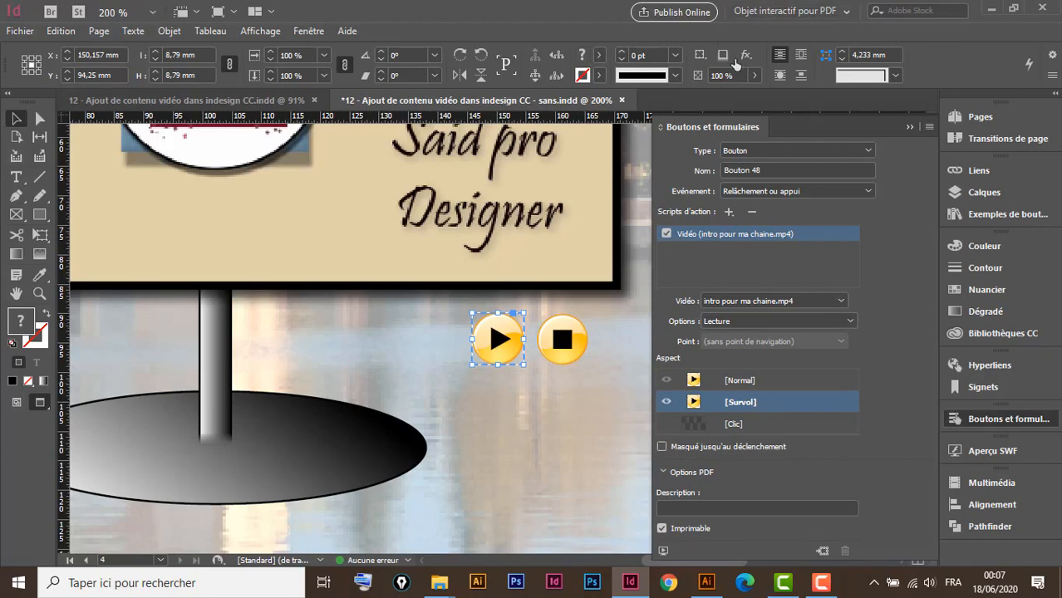
Give the Survol state an Ombre portée with distance lowered to 2 mm, then add a [Clic] state
{"action": "left_click", "coordinate": [746, 54]}
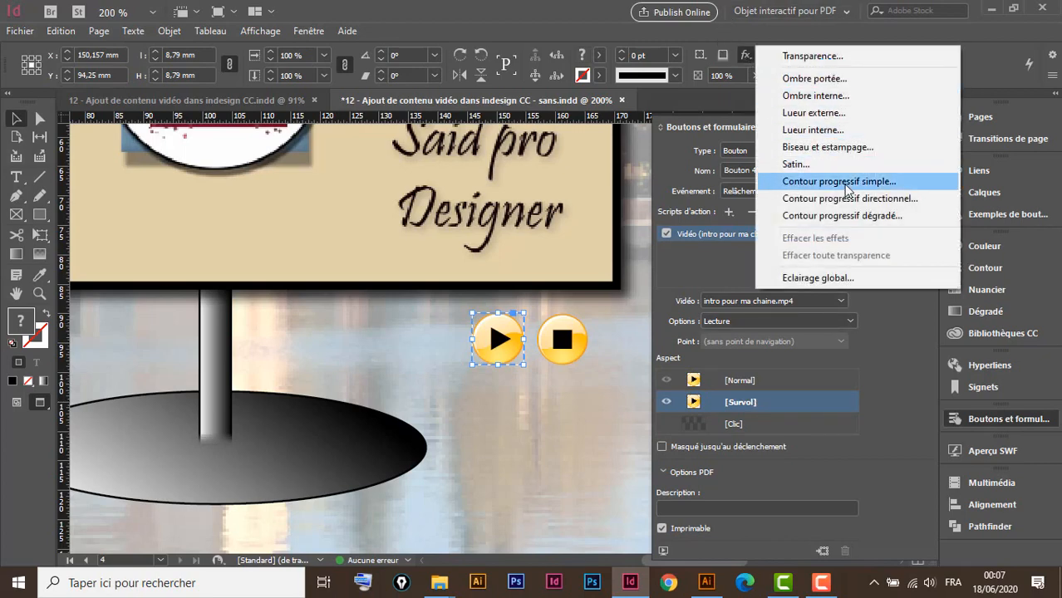
{"action": "left_click", "coordinate": [831, 79]}
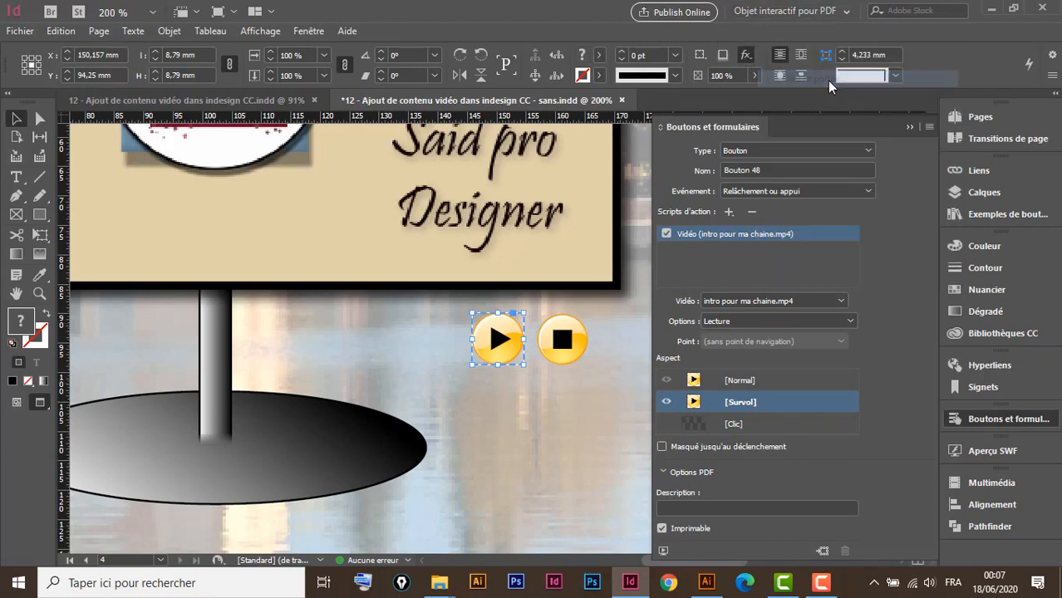
{"action": "left_click_drag", "start_coordinate": [663, 78], "coordinate": [251, 26]}
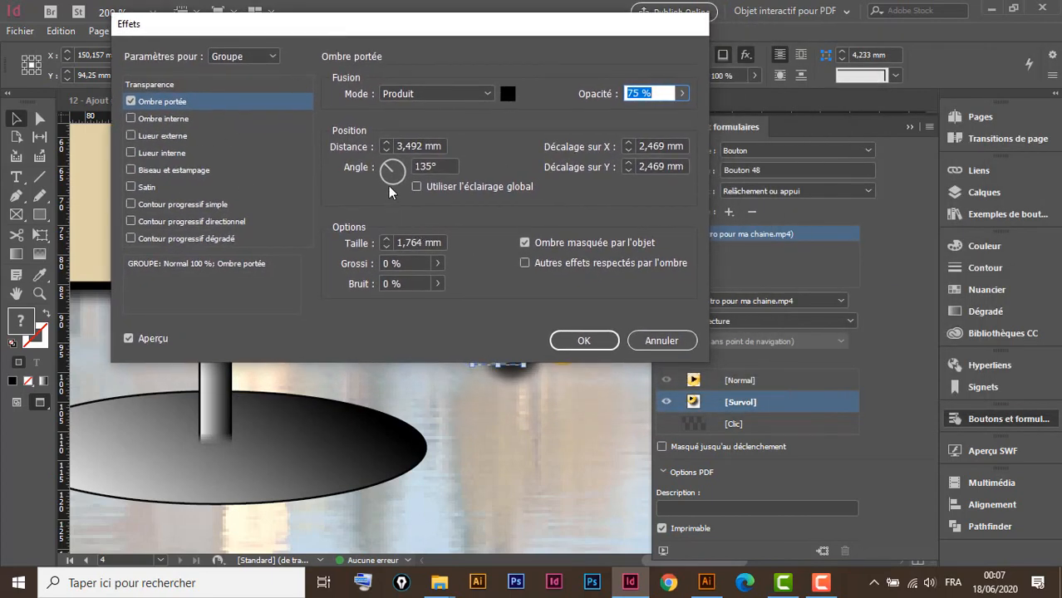
{"action": "left_click", "coordinate": [386, 151]}
{"action": "left_click", "coordinate": [385, 150]}
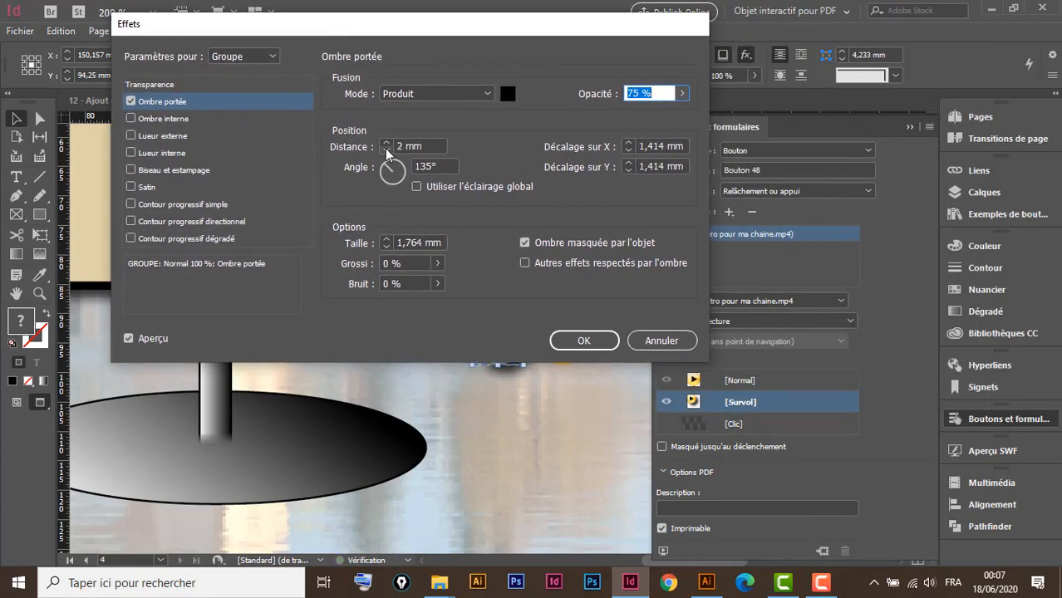
{"action": "left_click", "coordinate": [384, 151]}
{"action": "left_click", "coordinate": [588, 337]}
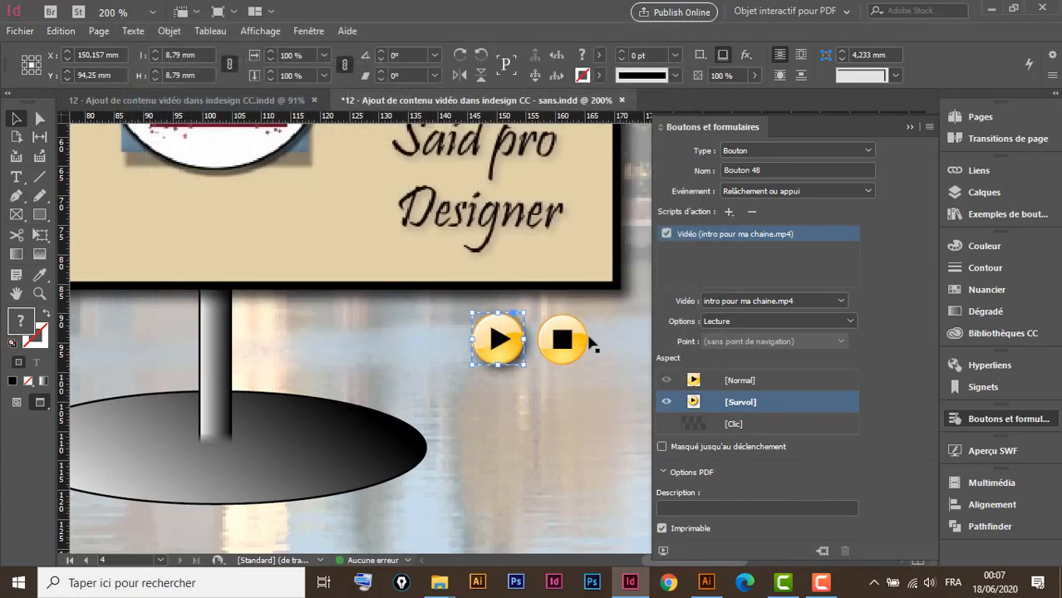
{"action": "left_click", "coordinate": [762, 422]}
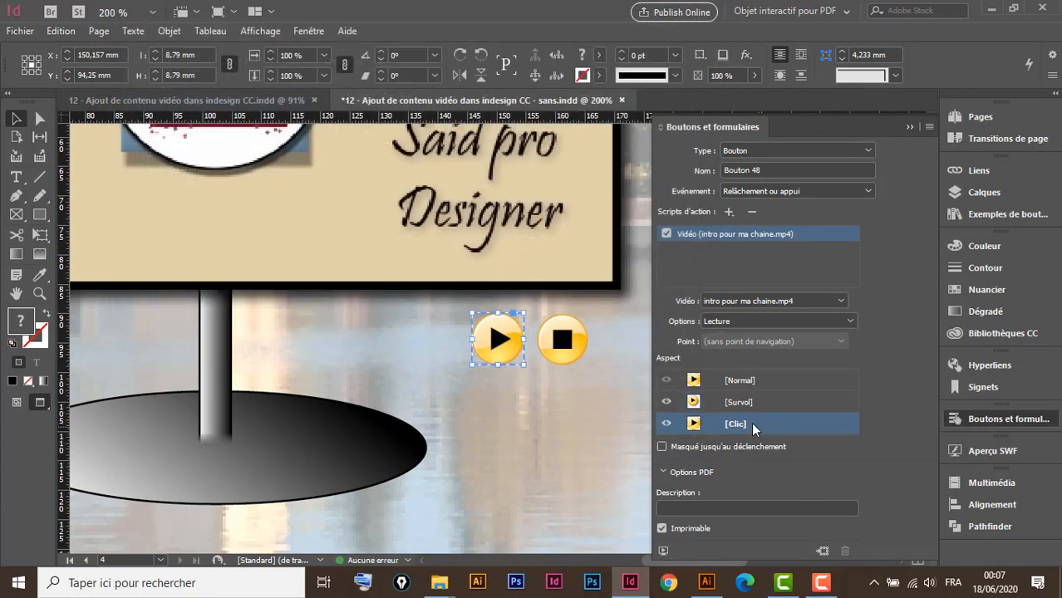
{"action": "left_click", "coordinate": [772, 380]}
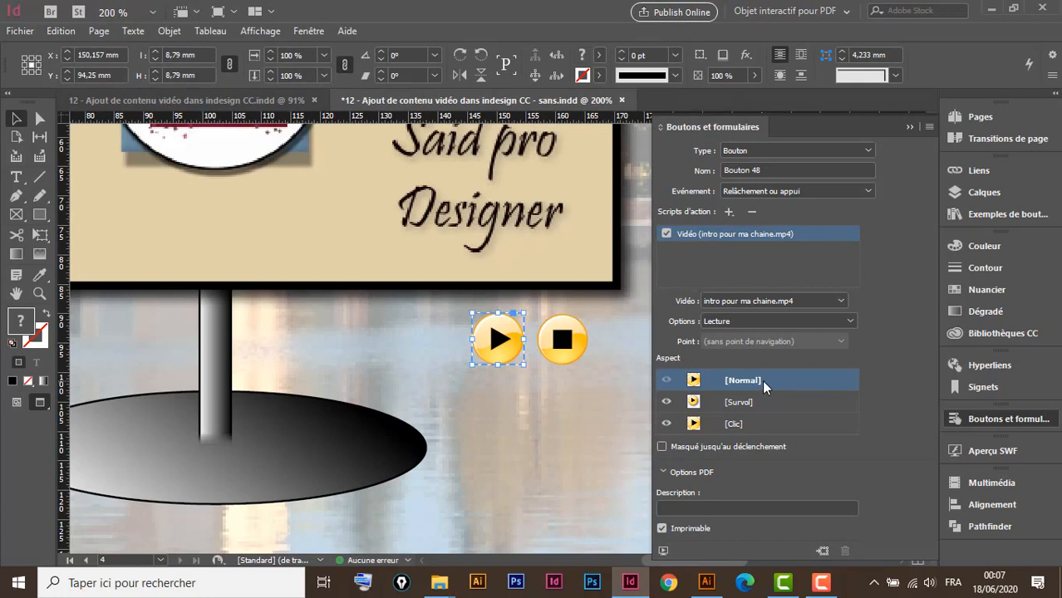
{"action": "left_click", "coordinate": [579, 347]}
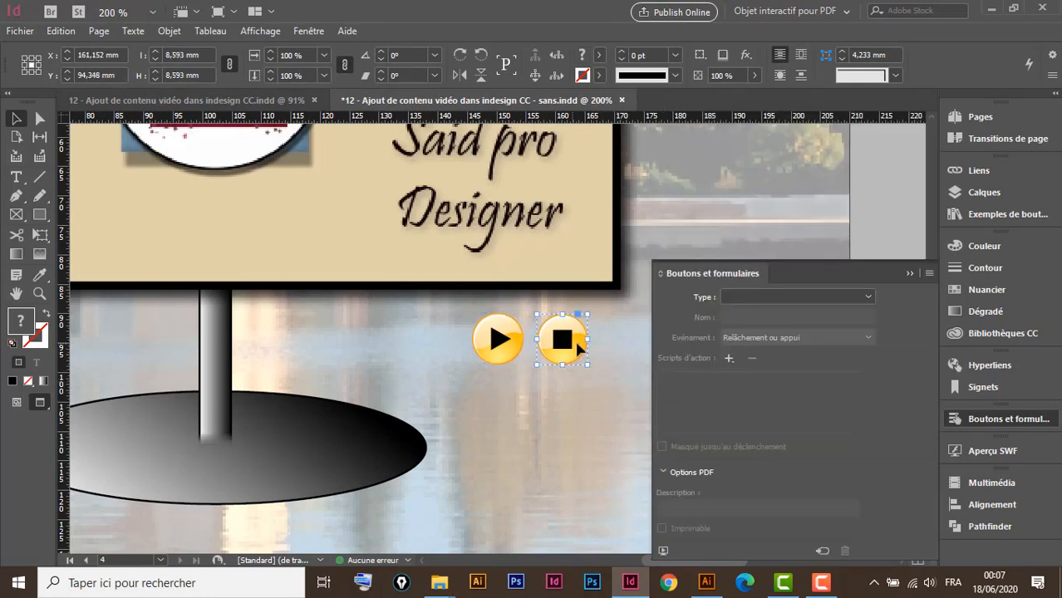
Convert the stop icon to a button with a Vidéo action set to Arrêt, plus a [Survol] state
{"action": "left_click", "coordinate": [746, 298]}
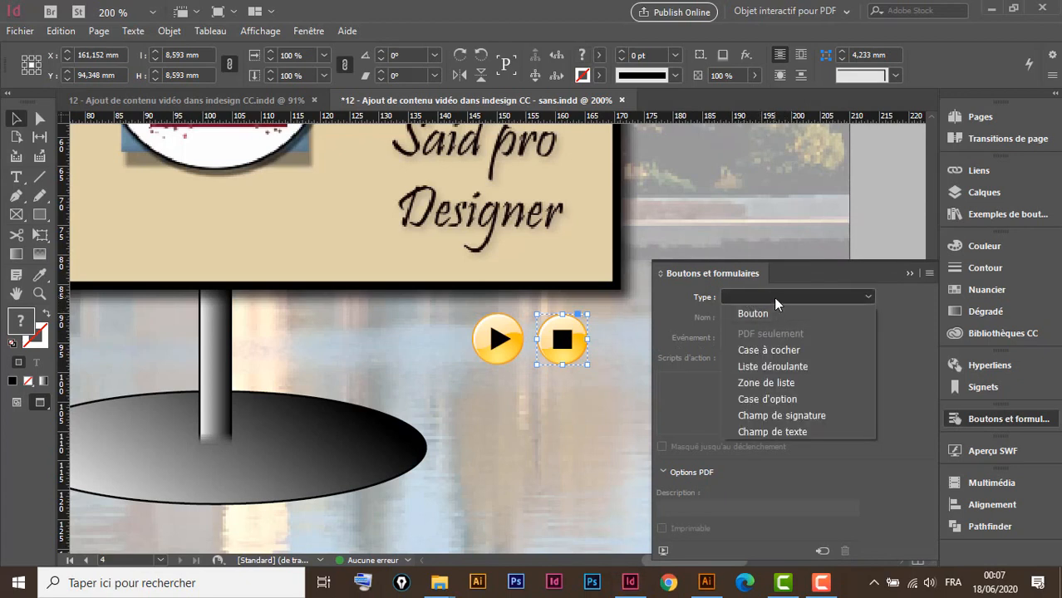
{"action": "left_click", "coordinate": [776, 304]}
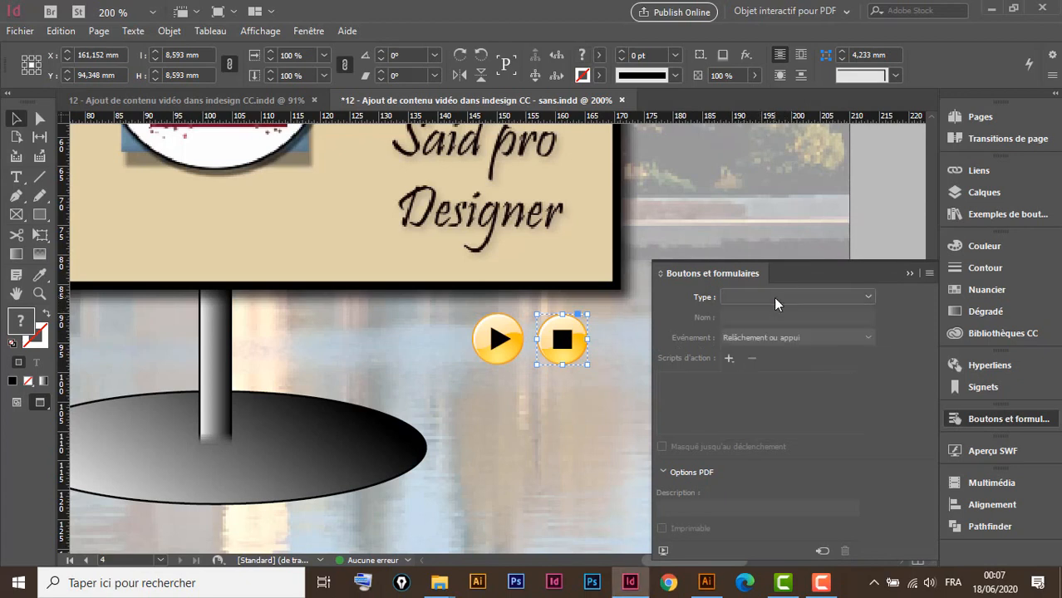
{"action": "left_click", "coordinate": [822, 552]}
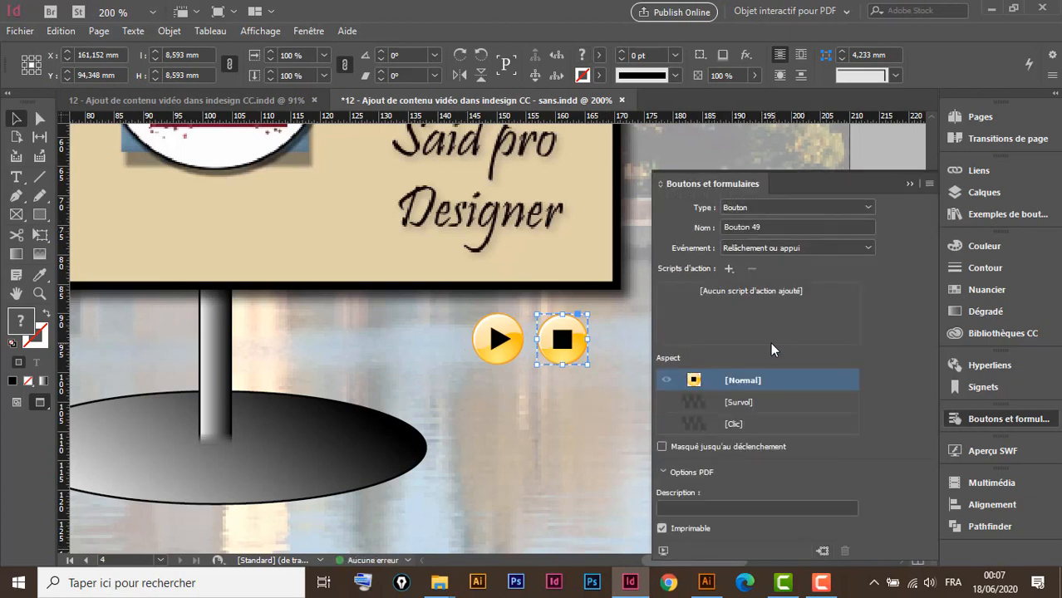
{"action": "left_click", "coordinate": [729, 269]}
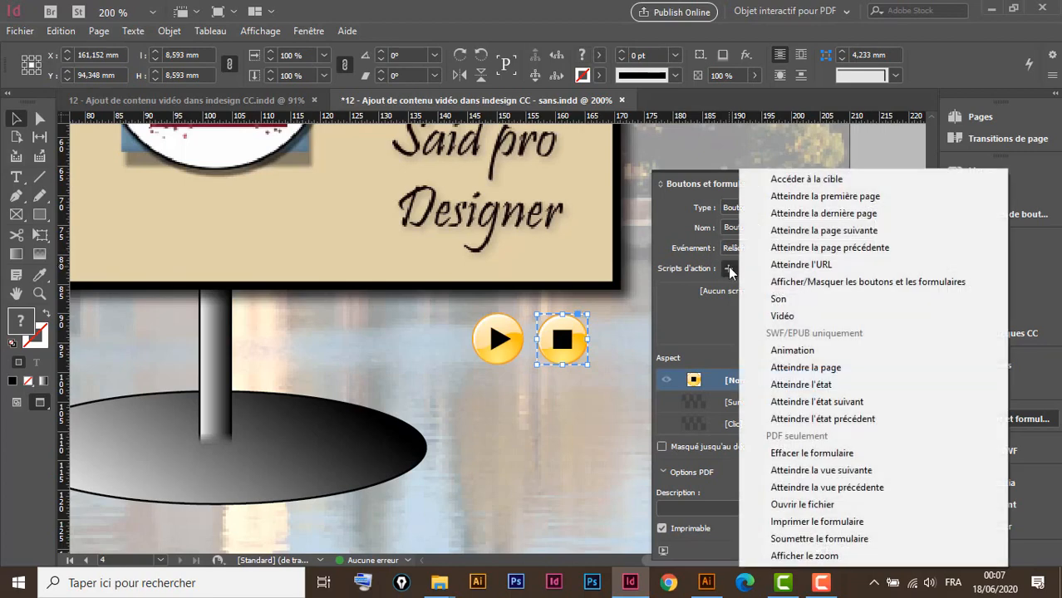
{"action": "left_click", "coordinate": [795, 317]}
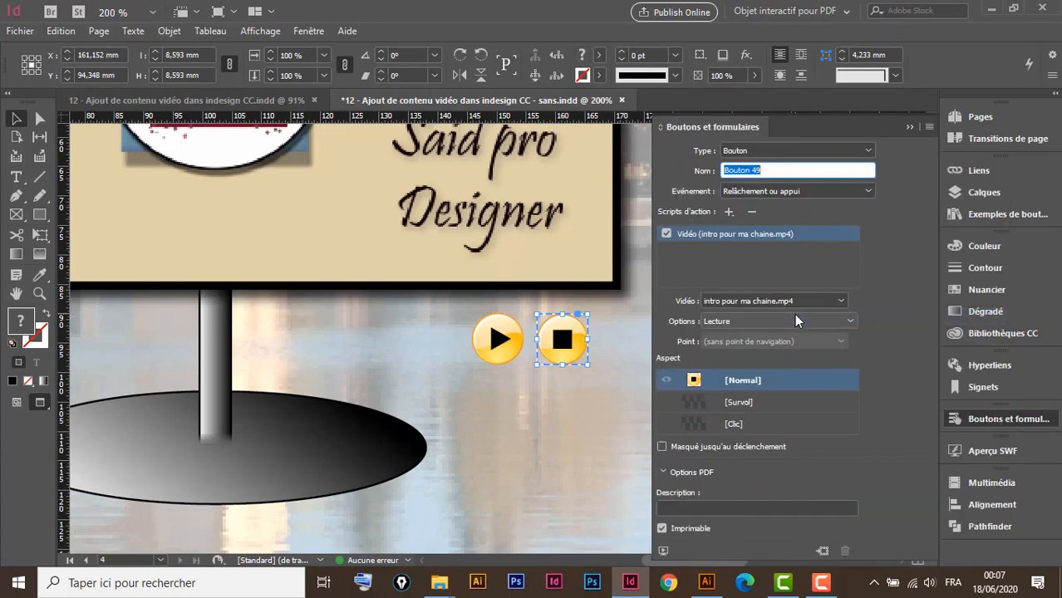
{"action": "left_click", "coordinate": [796, 322]}
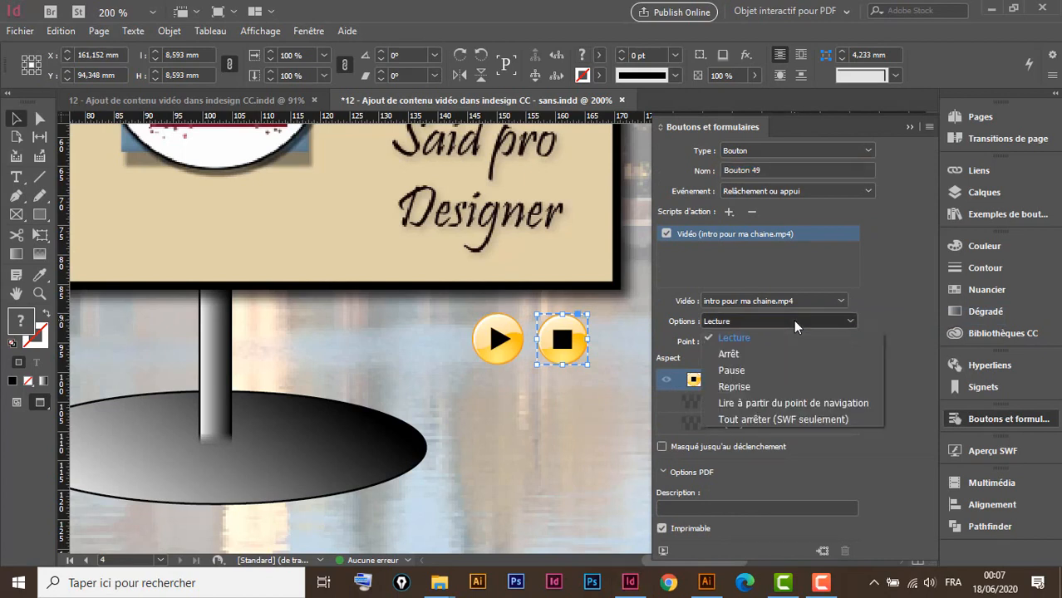
{"action": "left_click", "coordinate": [738, 355]}
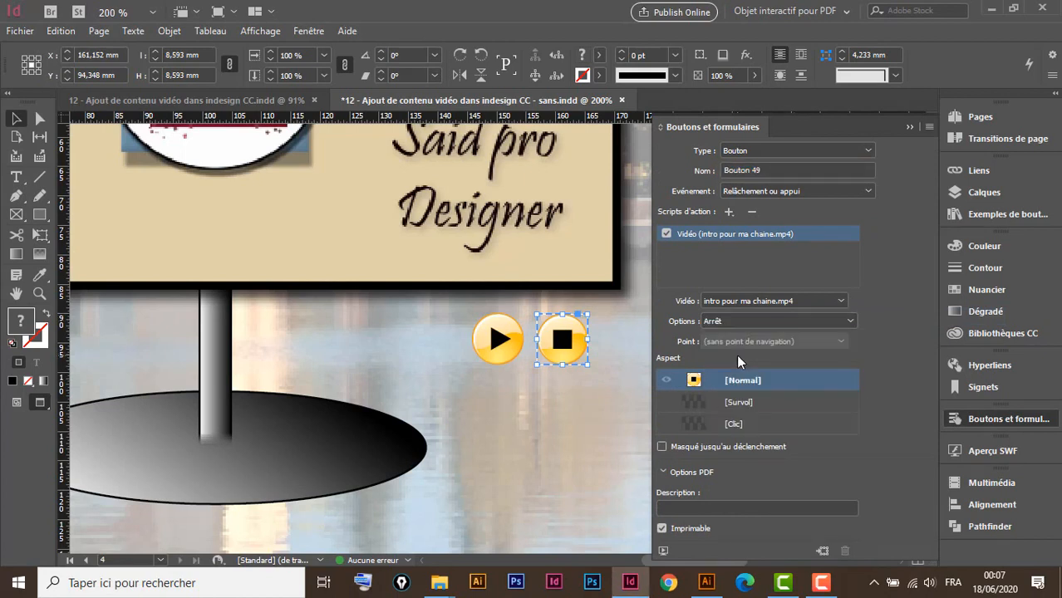
{"action": "left_click", "coordinate": [763, 405]}
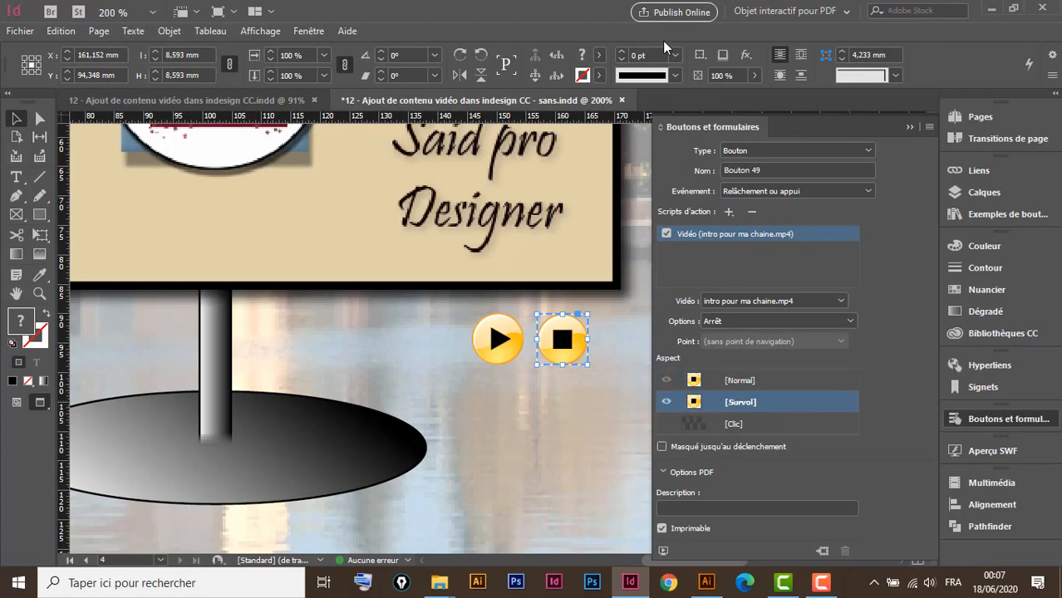
Apply an Ombre portée with 1 mm distance to the stop button's Survol state, then add its [Clic] state
{"action": "left_click", "coordinate": [746, 55]}
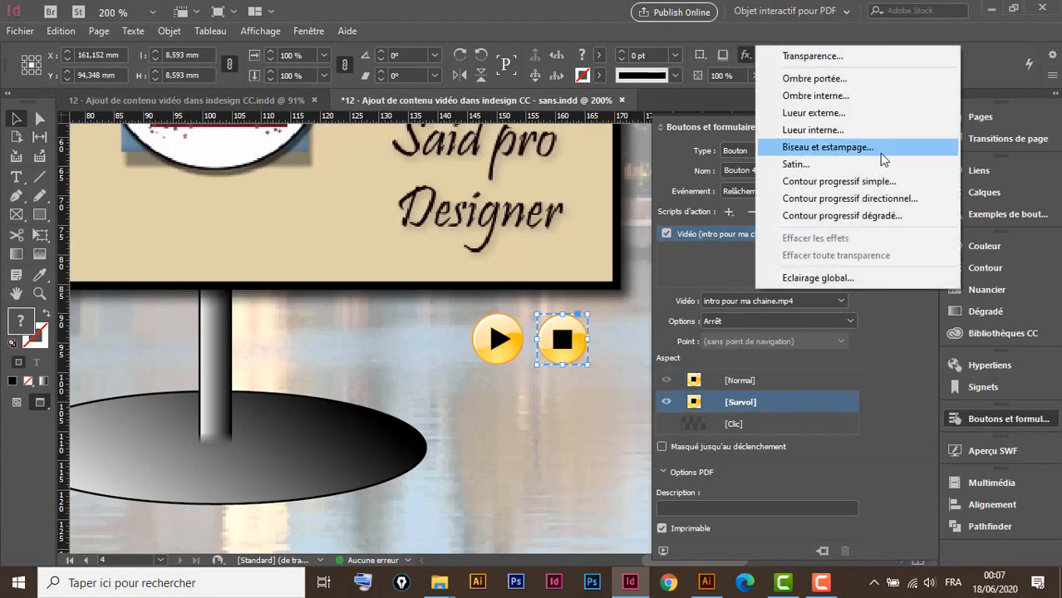
{"action": "left_click", "coordinate": [818, 79]}
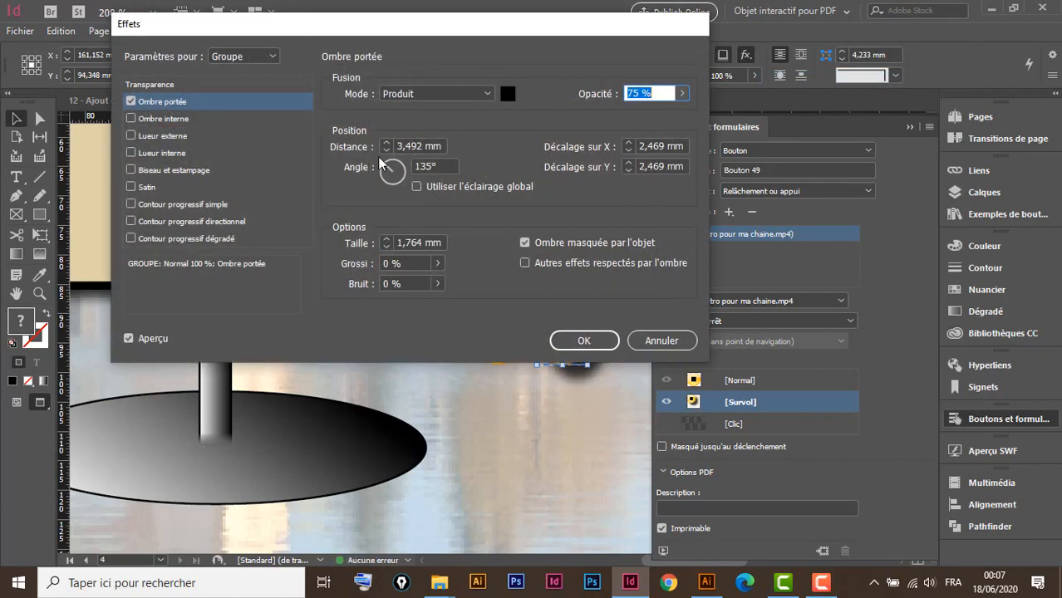
{"action": "left_click", "coordinate": [385, 150]}
{"action": "left_click", "coordinate": [385, 150]}
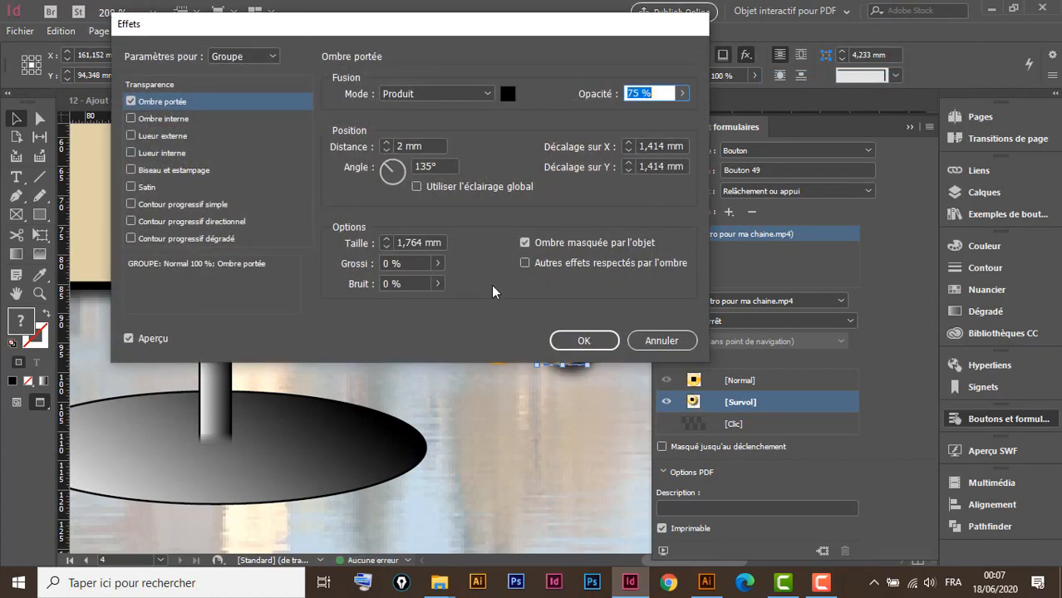
{"action": "left_click", "coordinate": [386, 151]}
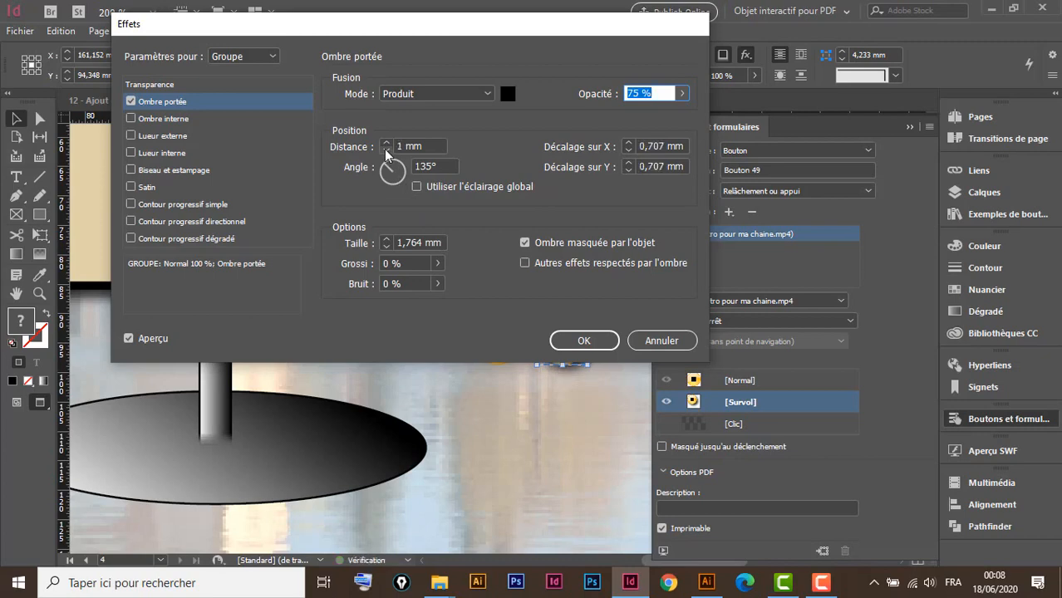
{"action": "left_click", "coordinate": [579, 339]}
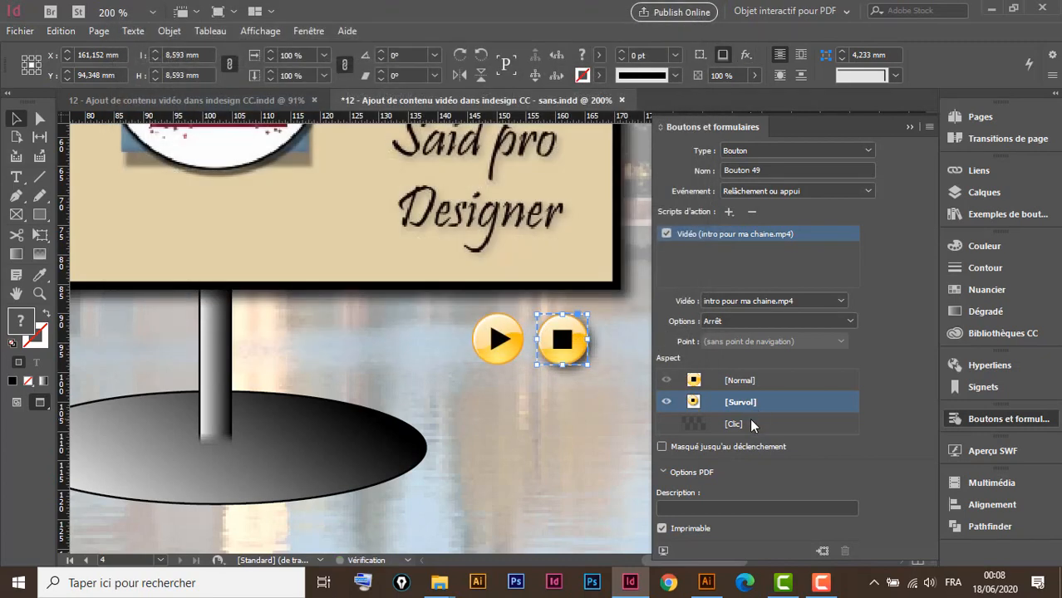
{"action": "left_click", "coordinate": [750, 423]}
{"action": "left_click", "coordinate": [775, 380]}
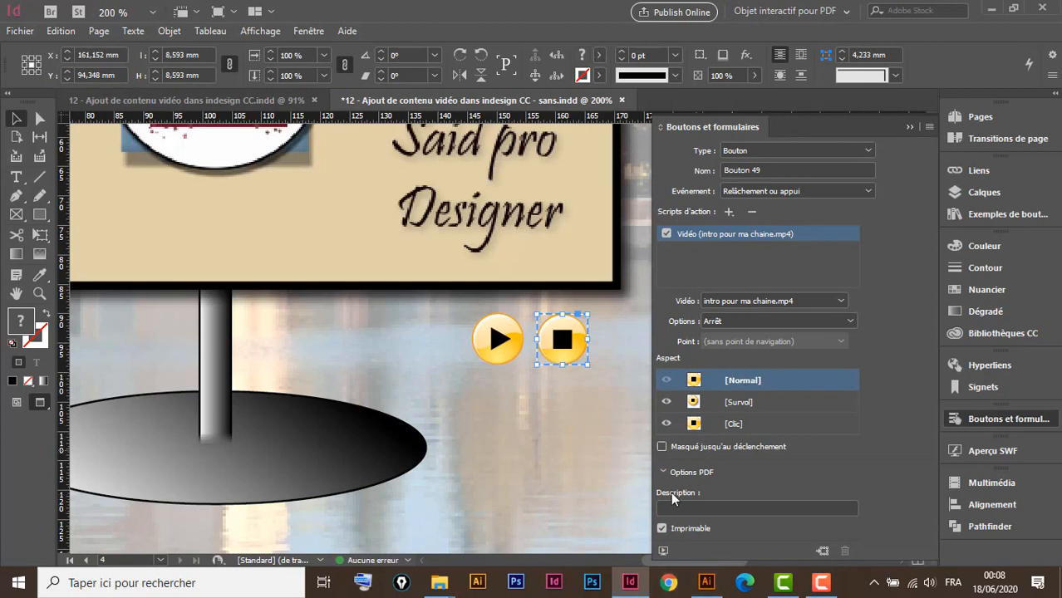
Collapse the buttons panel, zoom out, and generate the Aperçu SWF preview of the document
{"action": "left_click", "coordinate": [910, 128]}
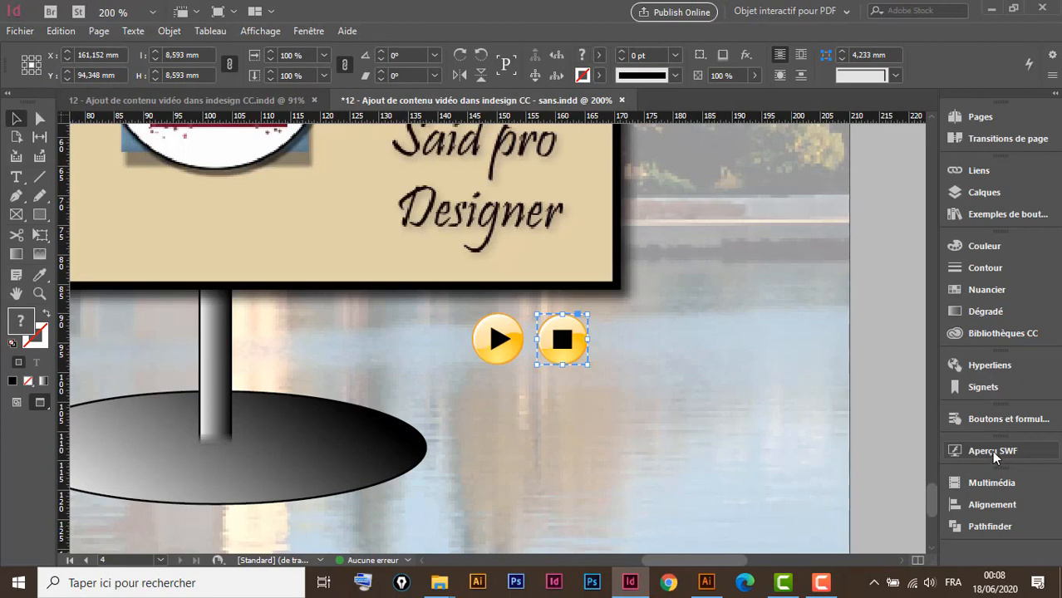
{"action": "key", "text": "ctrl+minus"}
{"action": "key", "text": "ctrl+minus"}
{"action": "key", "text": "ctrl+minus"}
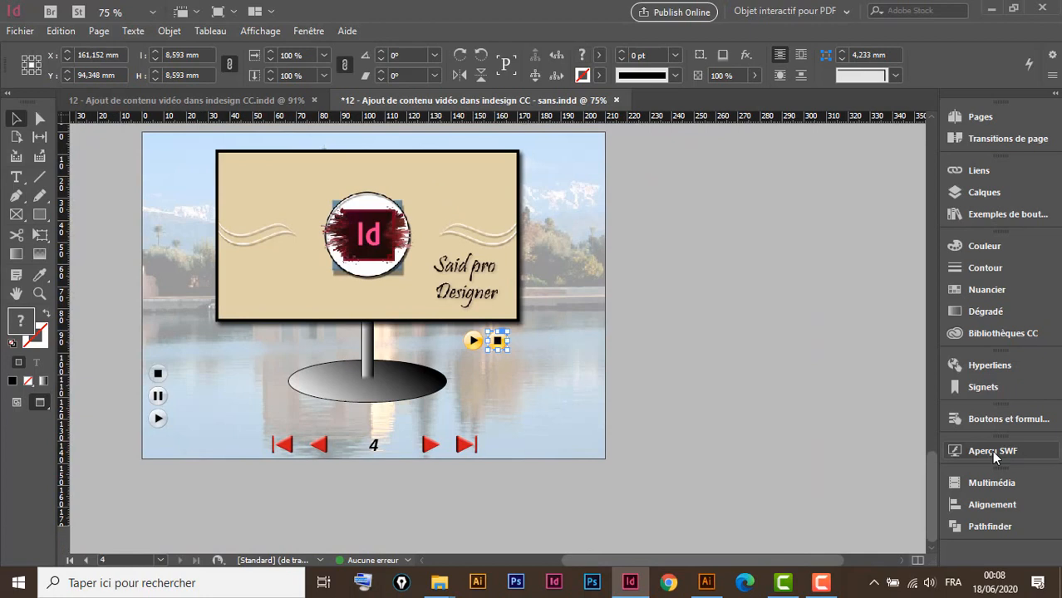
{"action": "left_click", "coordinate": [991, 450]}
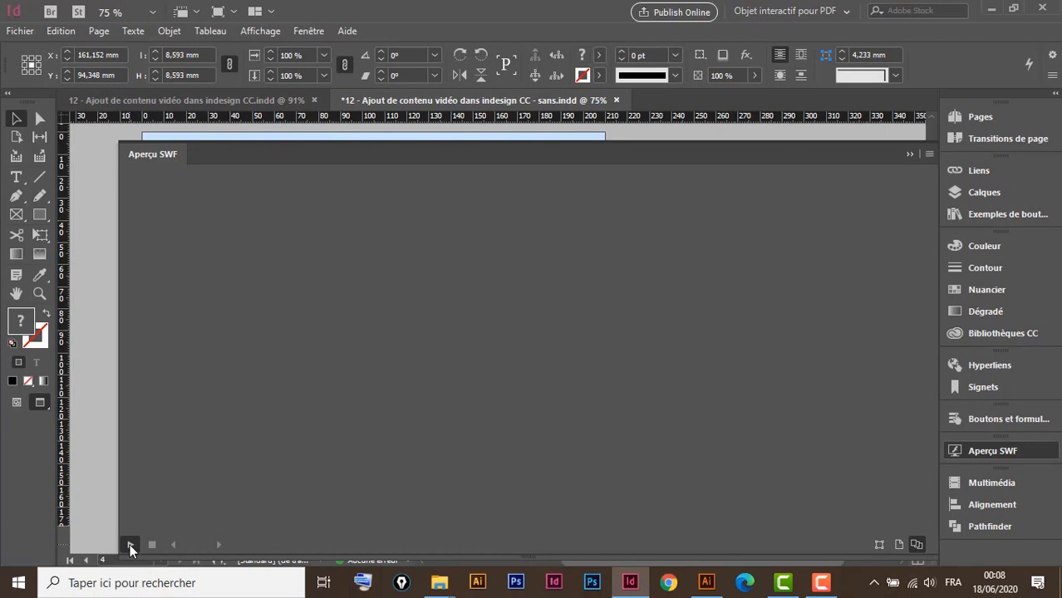
{"action": "left_click", "coordinate": [130, 544]}
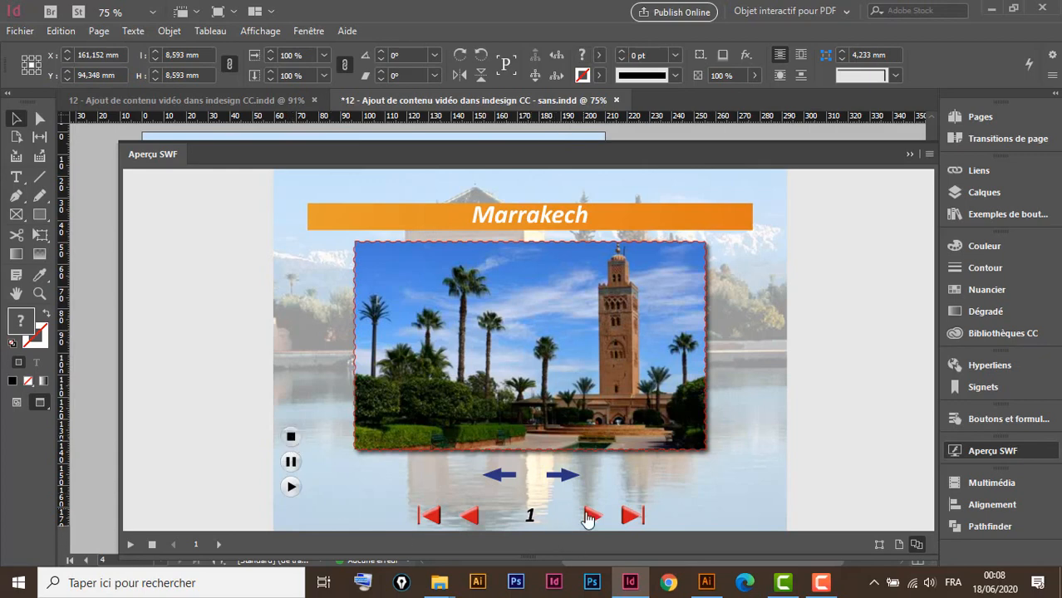
Cycle the Marrakech slideshow to the Menara photo, then browse the Casablanca mosque photos
{"action": "left_click", "coordinate": [562, 477]}
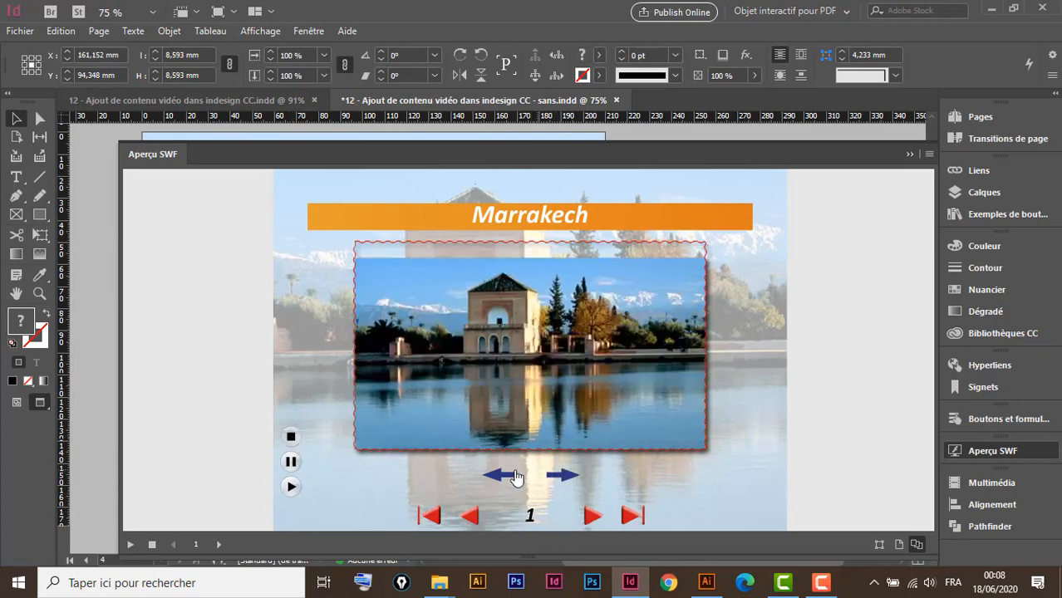
{"action": "left_click", "coordinate": [499, 477]}
{"action": "left_click", "coordinate": [565, 479]}
{"action": "left_click", "coordinate": [590, 517]}
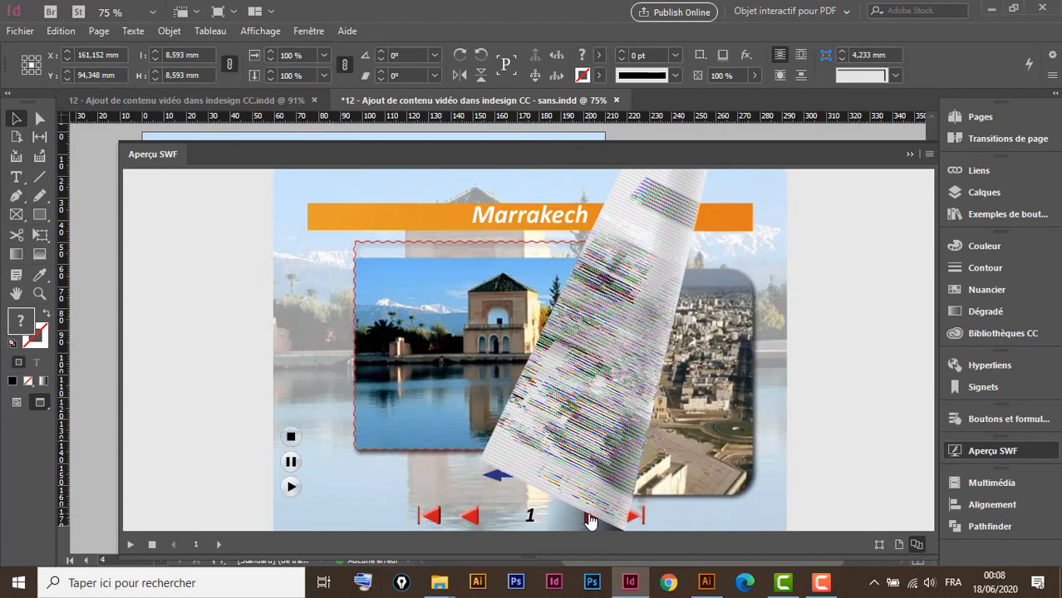
{"action": "left_click", "coordinate": [330, 339]}
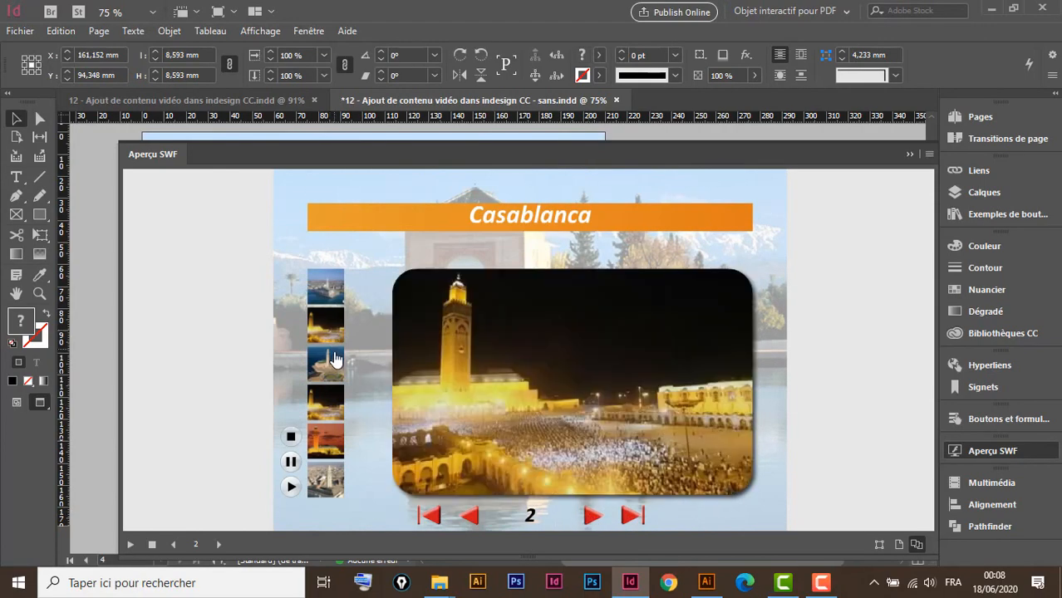
{"action": "left_click", "coordinate": [329, 359]}
{"action": "left_click", "coordinate": [322, 291]}
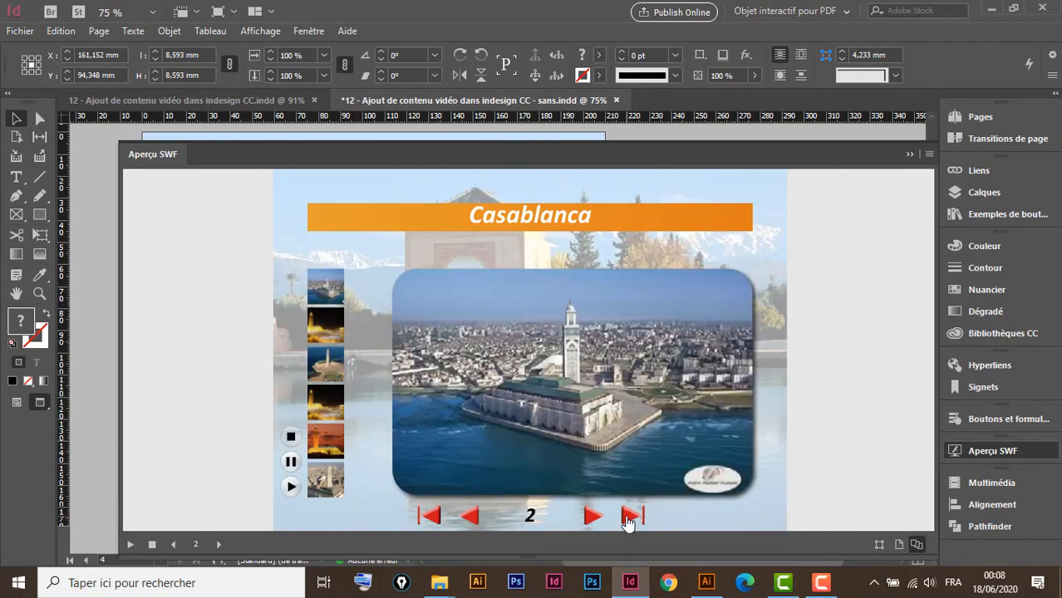
Browse the Rabat photos (Chellah, Oudayas, Hassan tower), page back to Marrakech, then forward to page 4
{"action": "left_click", "coordinate": [591, 517]}
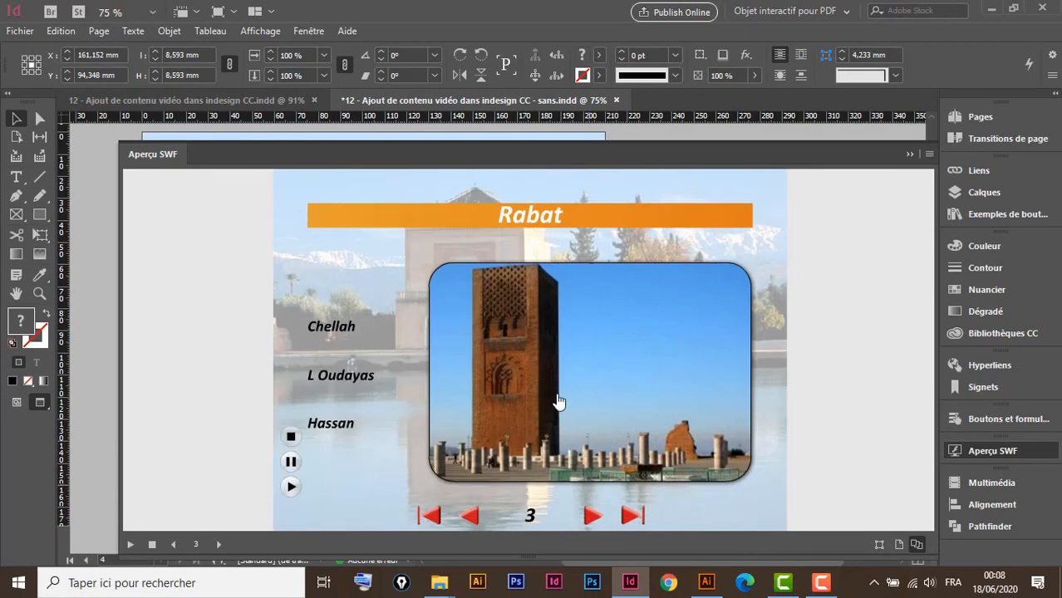
{"action": "left_click", "coordinate": [332, 328]}
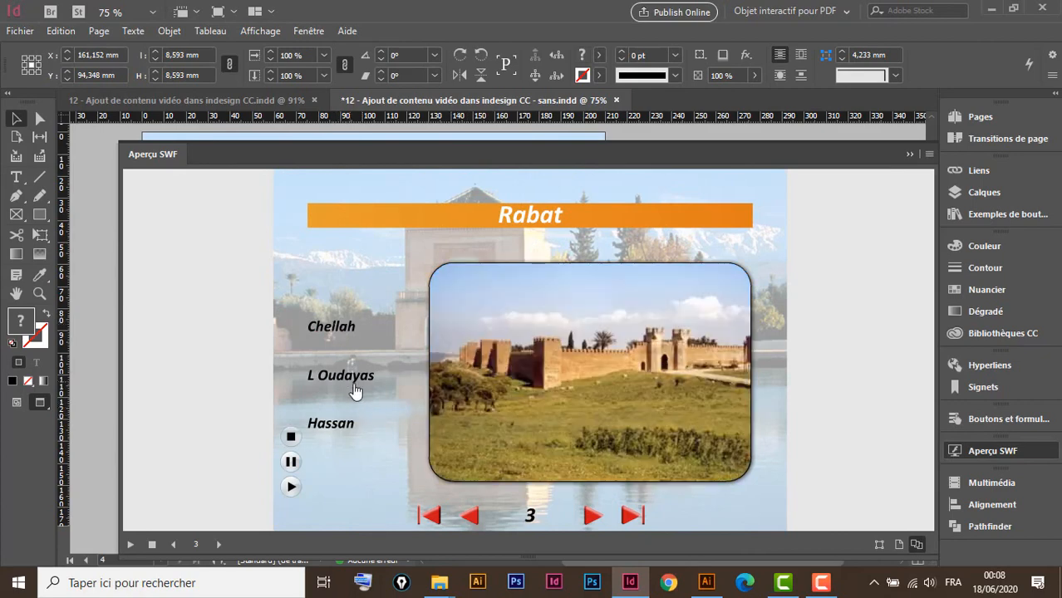
{"action": "left_click", "coordinate": [347, 378]}
{"action": "left_click", "coordinate": [332, 426]}
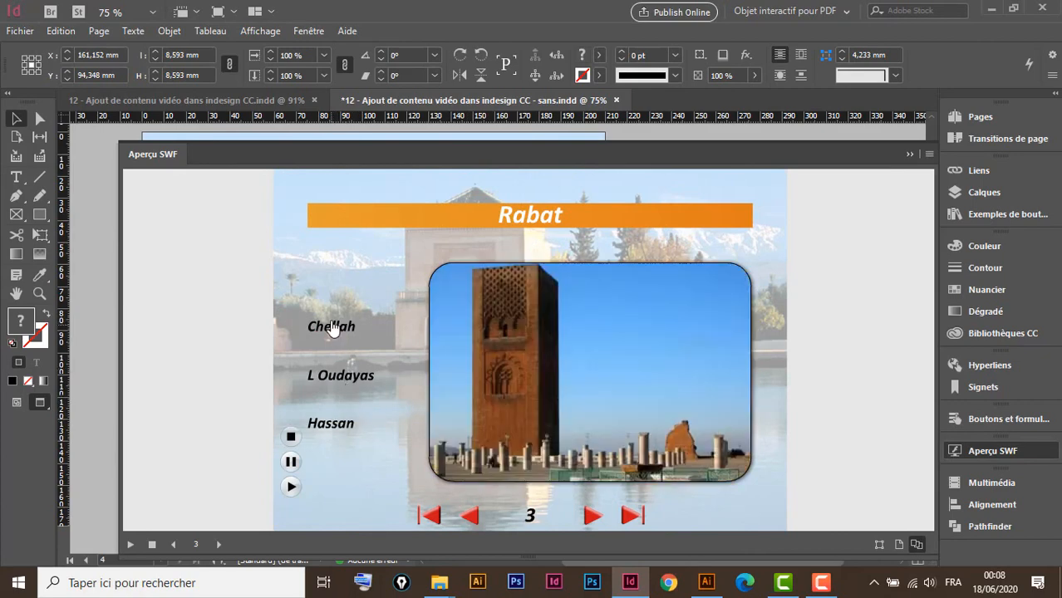
{"action": "left_click", "coordinate": [332, 328]}
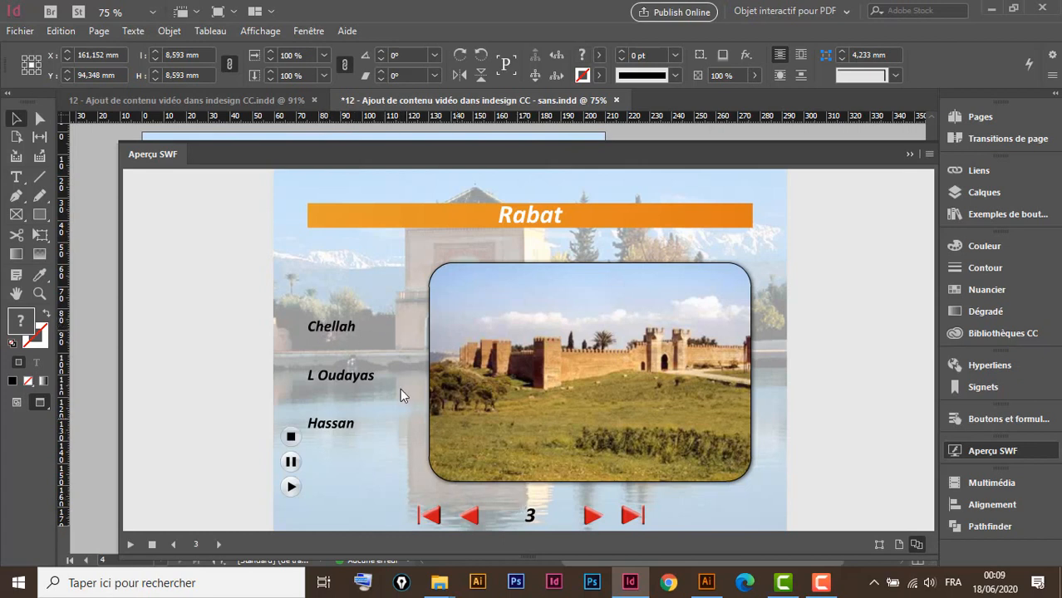
{"action": "left_click", "coordinate": [472, 518]}
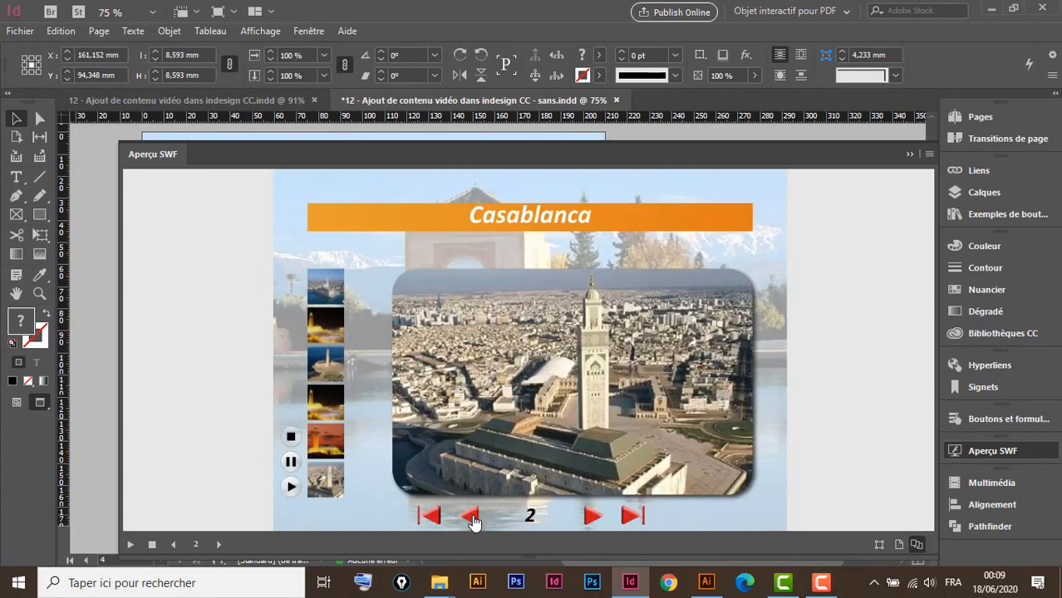
{"action": "left_click", "coordinate": [472, 517]}
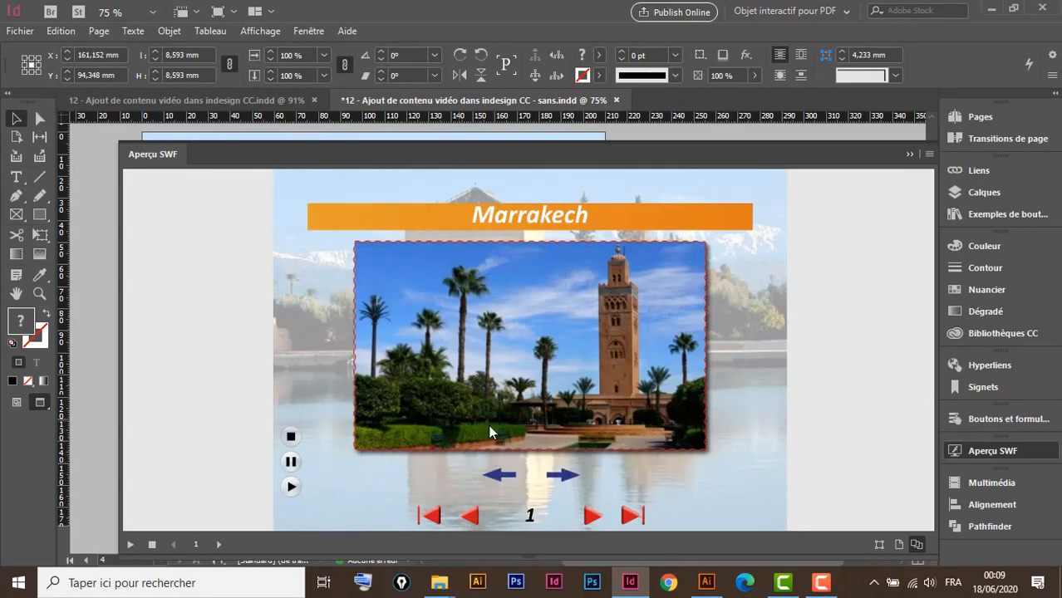
{"action": "left_click", "coordinate": [595, 521]}
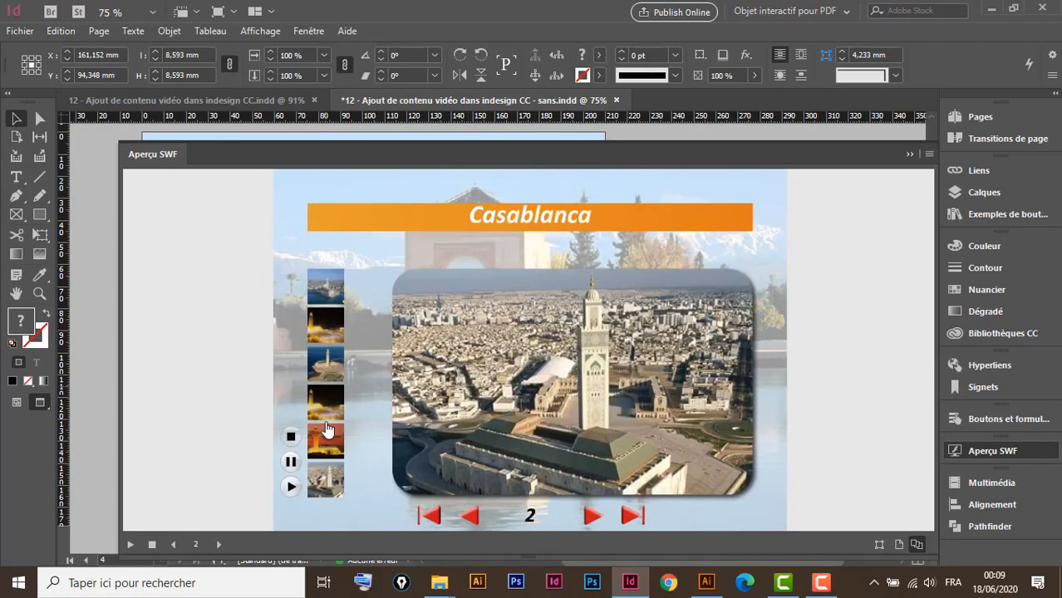
{"action": "left_click", "coordinate": [590, 516]}
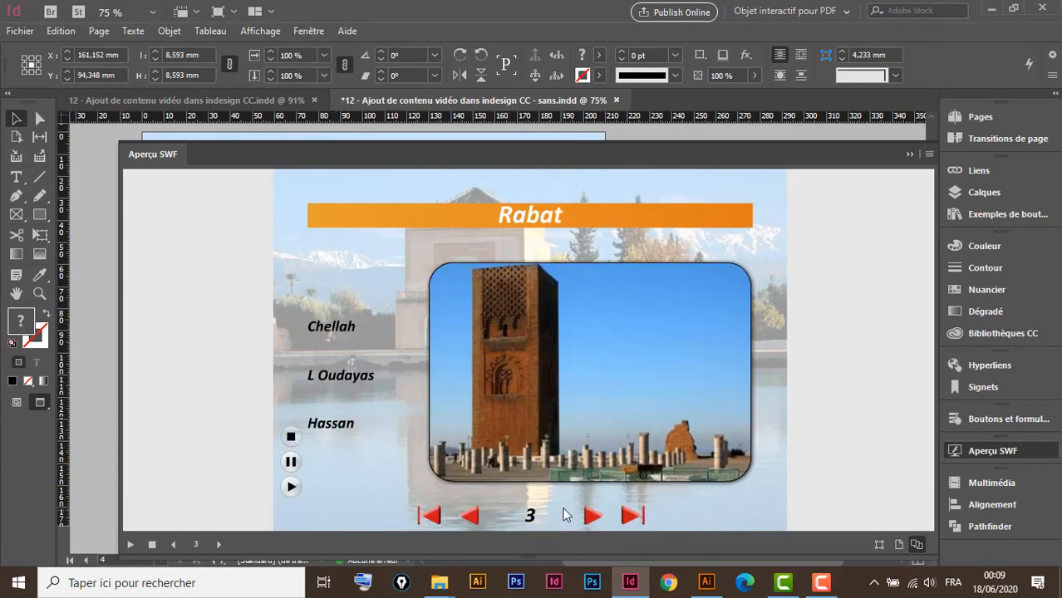
{"action": "left_click", "coordinate": [589, 518]}
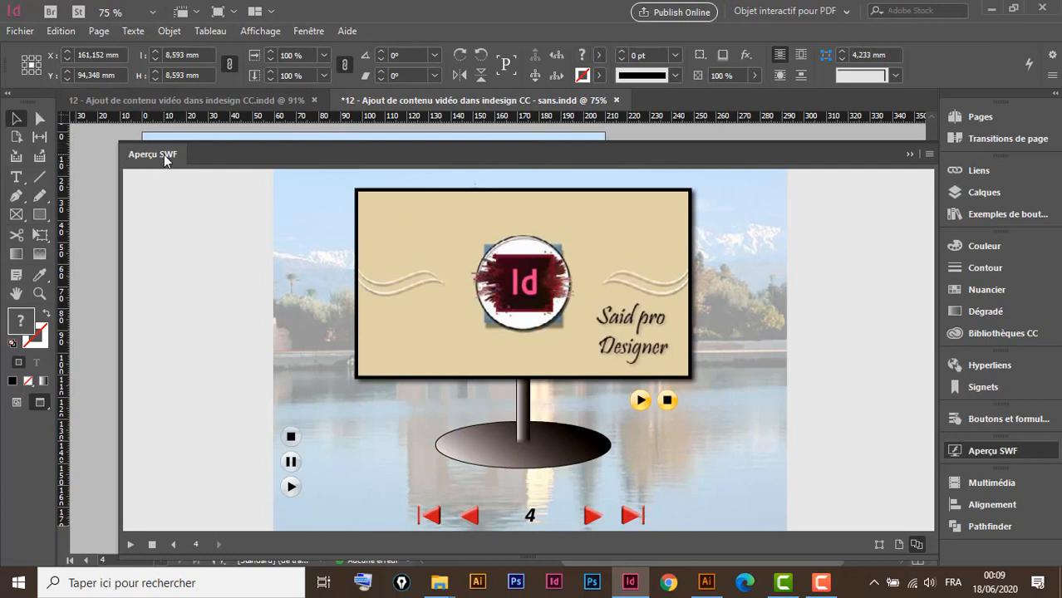
Play the page 4 billboard video with the yellow button, then close the SWF preview
{"action": "left_click", "coordinate": [641, 402]}
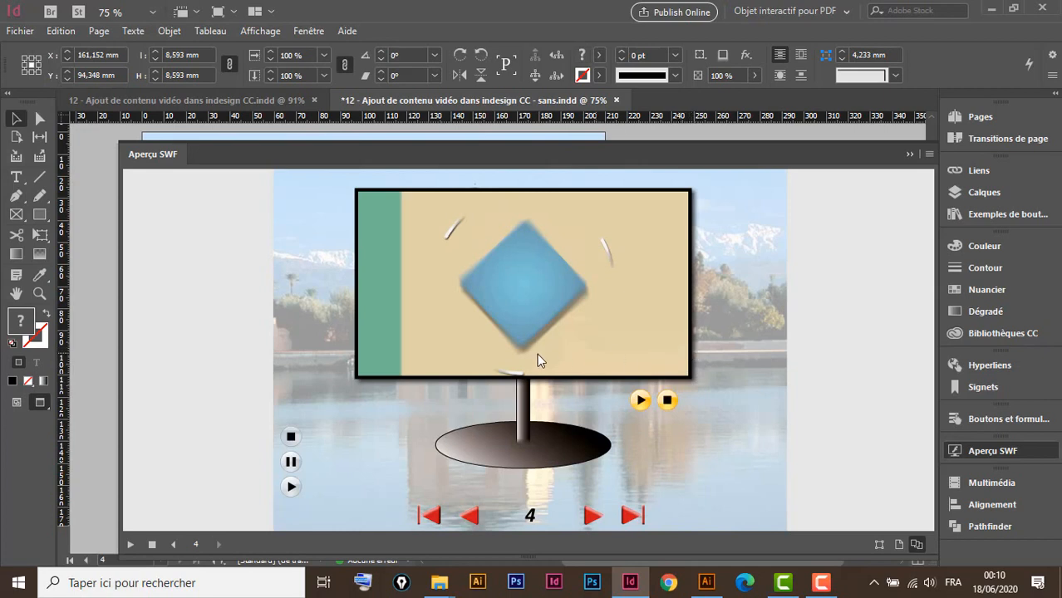
{"action": "left_click", "coordinate": [909, 155]}
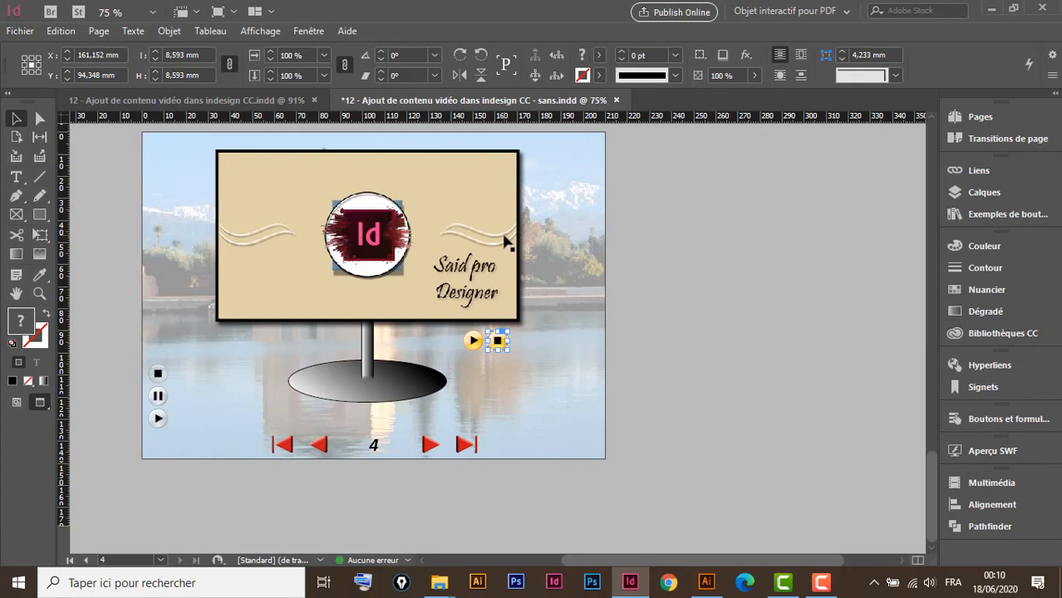
Set the billboard video's controller to SkinOverAllNoFullscreen, shown only on hover, and refresh the SWF preview
{"action": "left_click", "coordinate": [506, 241]}
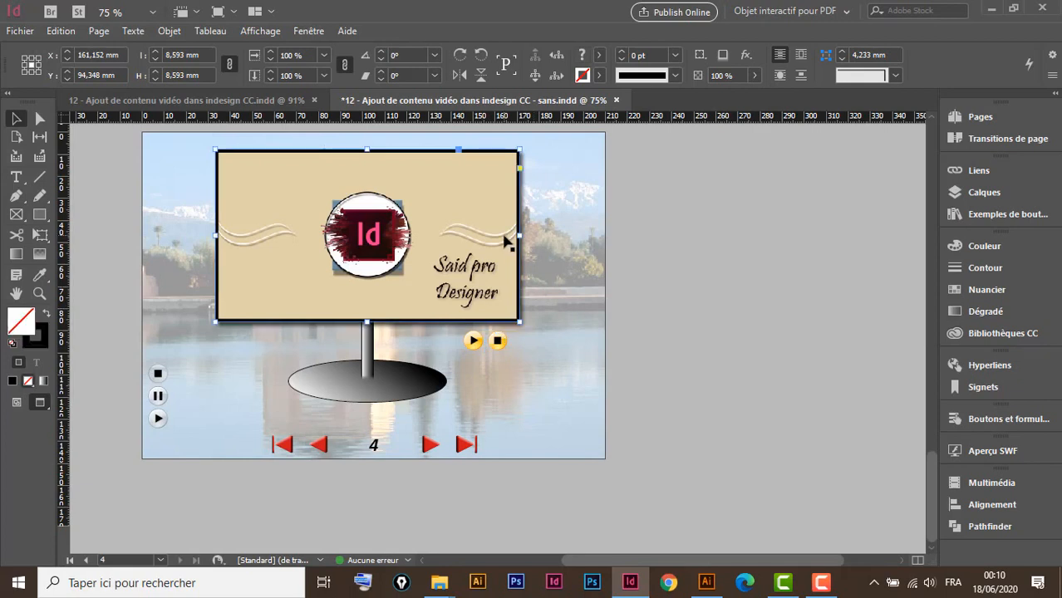
{"action": "left_click", "coordinate": [991, 481]}
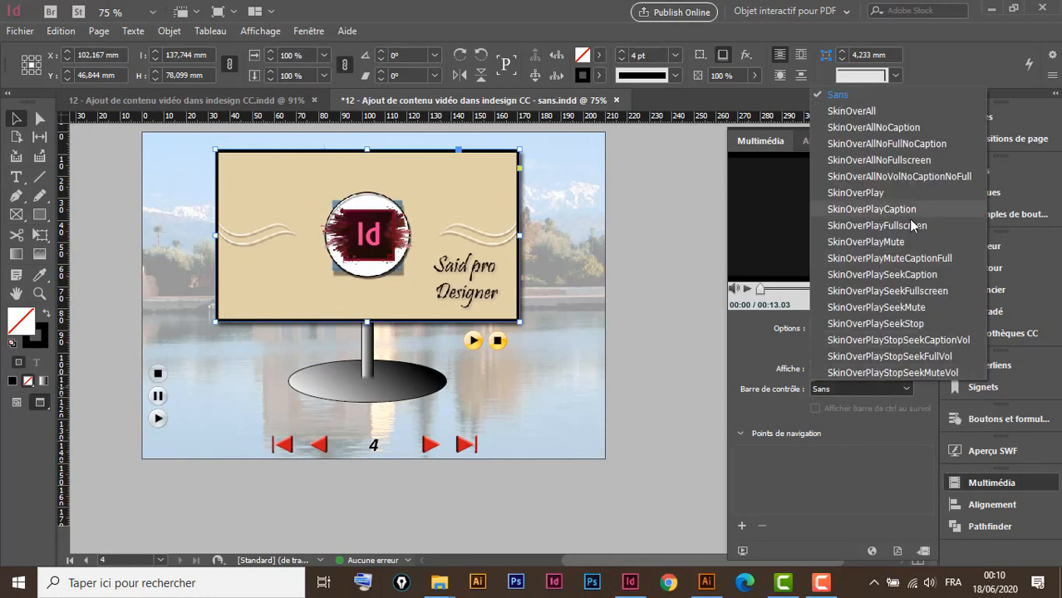
{"action": "left_click", "coordinate": [921, 160]}
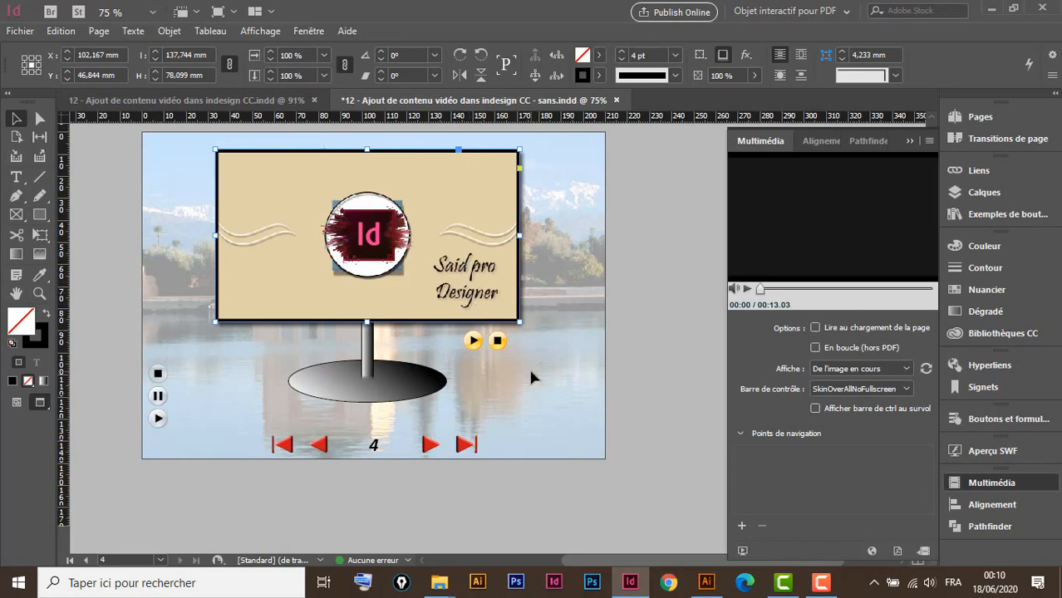
{"action": "left_click", "coordinate": [815, 411]}
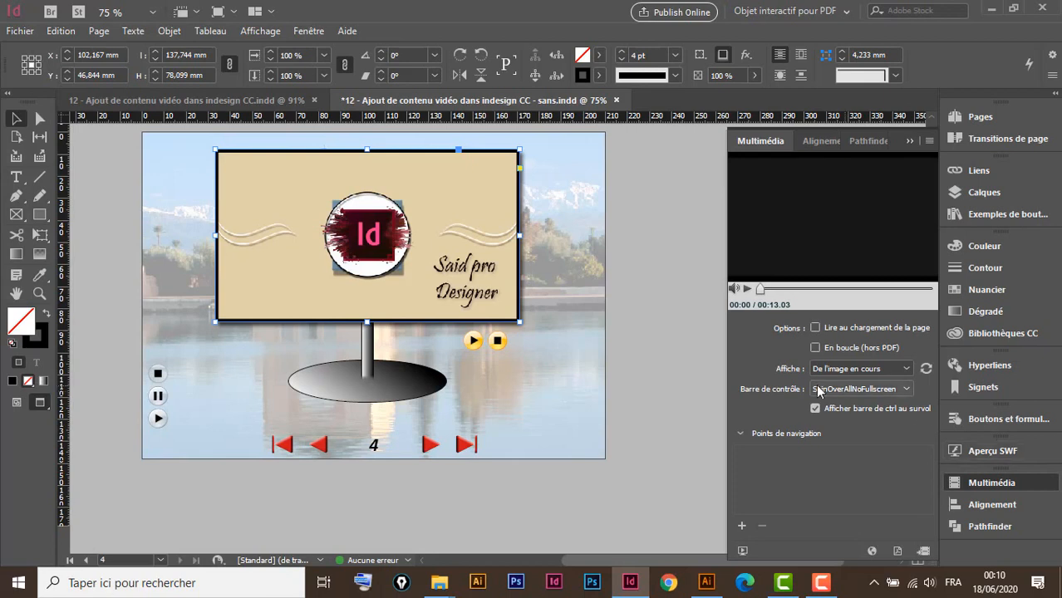
{"action": "left_click", "coordinate": [1002, 451]}
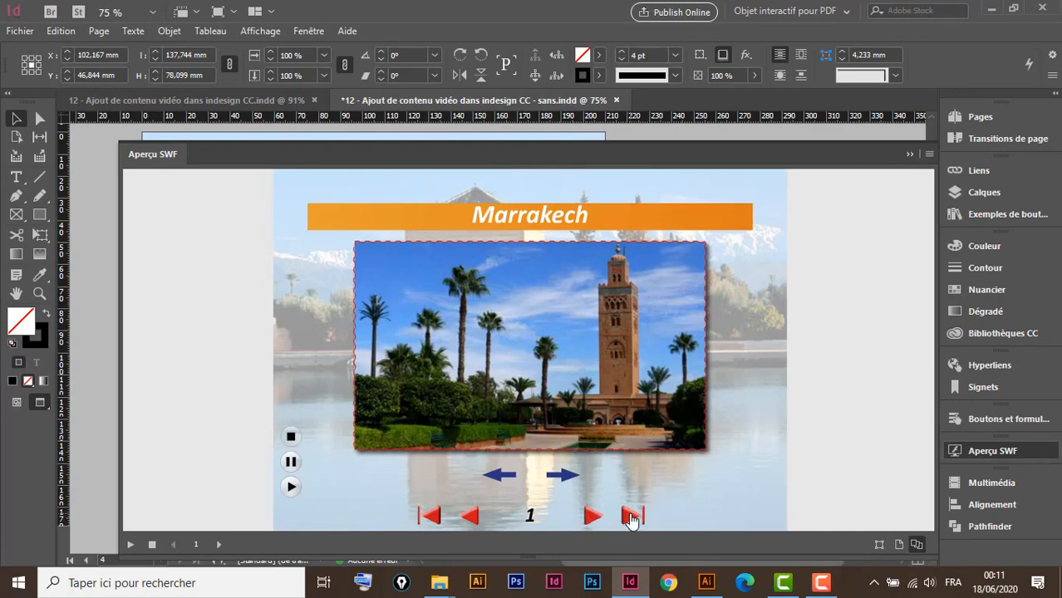
On page 4 of the SWF preview, play the billboard video twice, then stop it with the custom buttons
{"action": "left_click", "coordinate": [630, 517]}
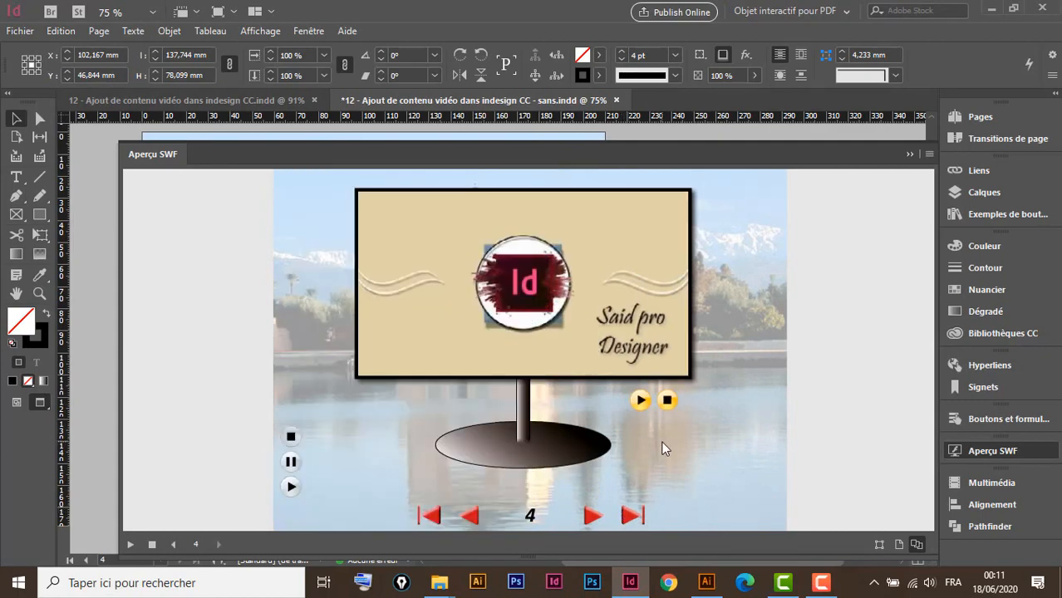
{"action": "left_click", "coordinate": [640, 401]}
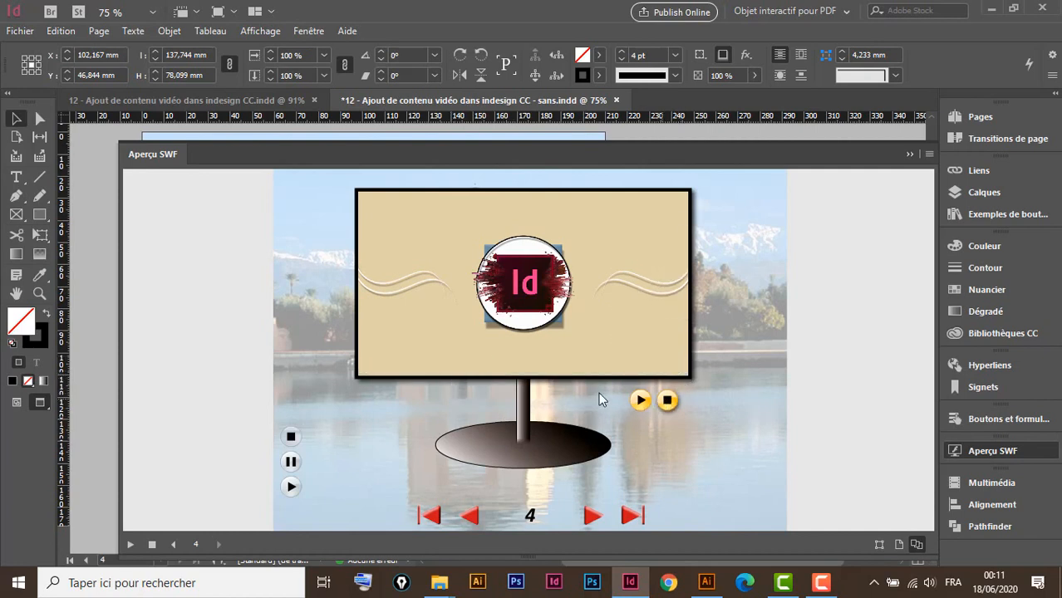
{"action": "left_click", "coordinate": [640, 401]}
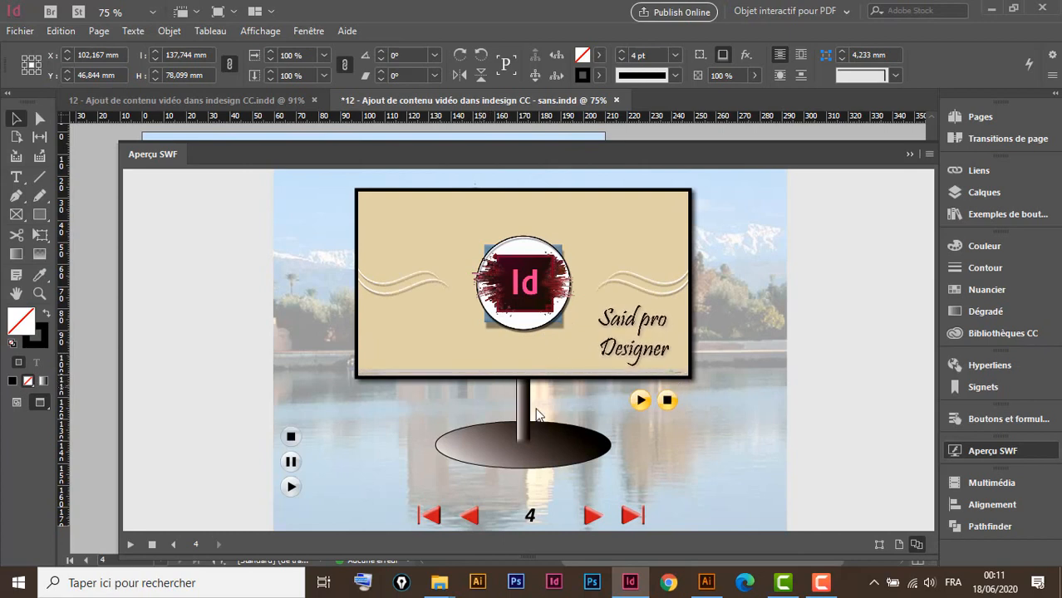
{"action": "left_click", "coordinate": [669, 402]}
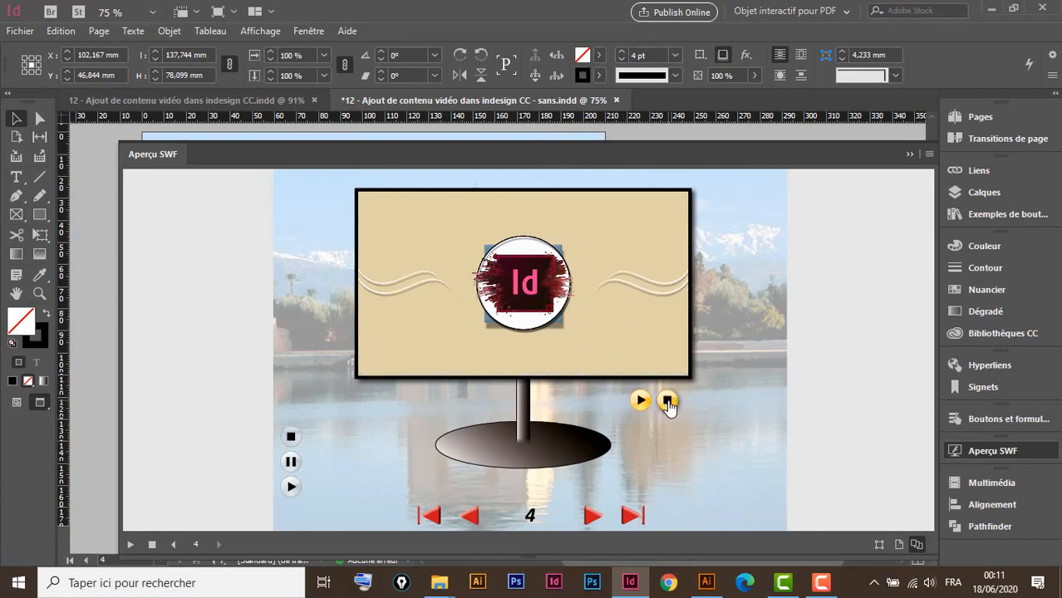